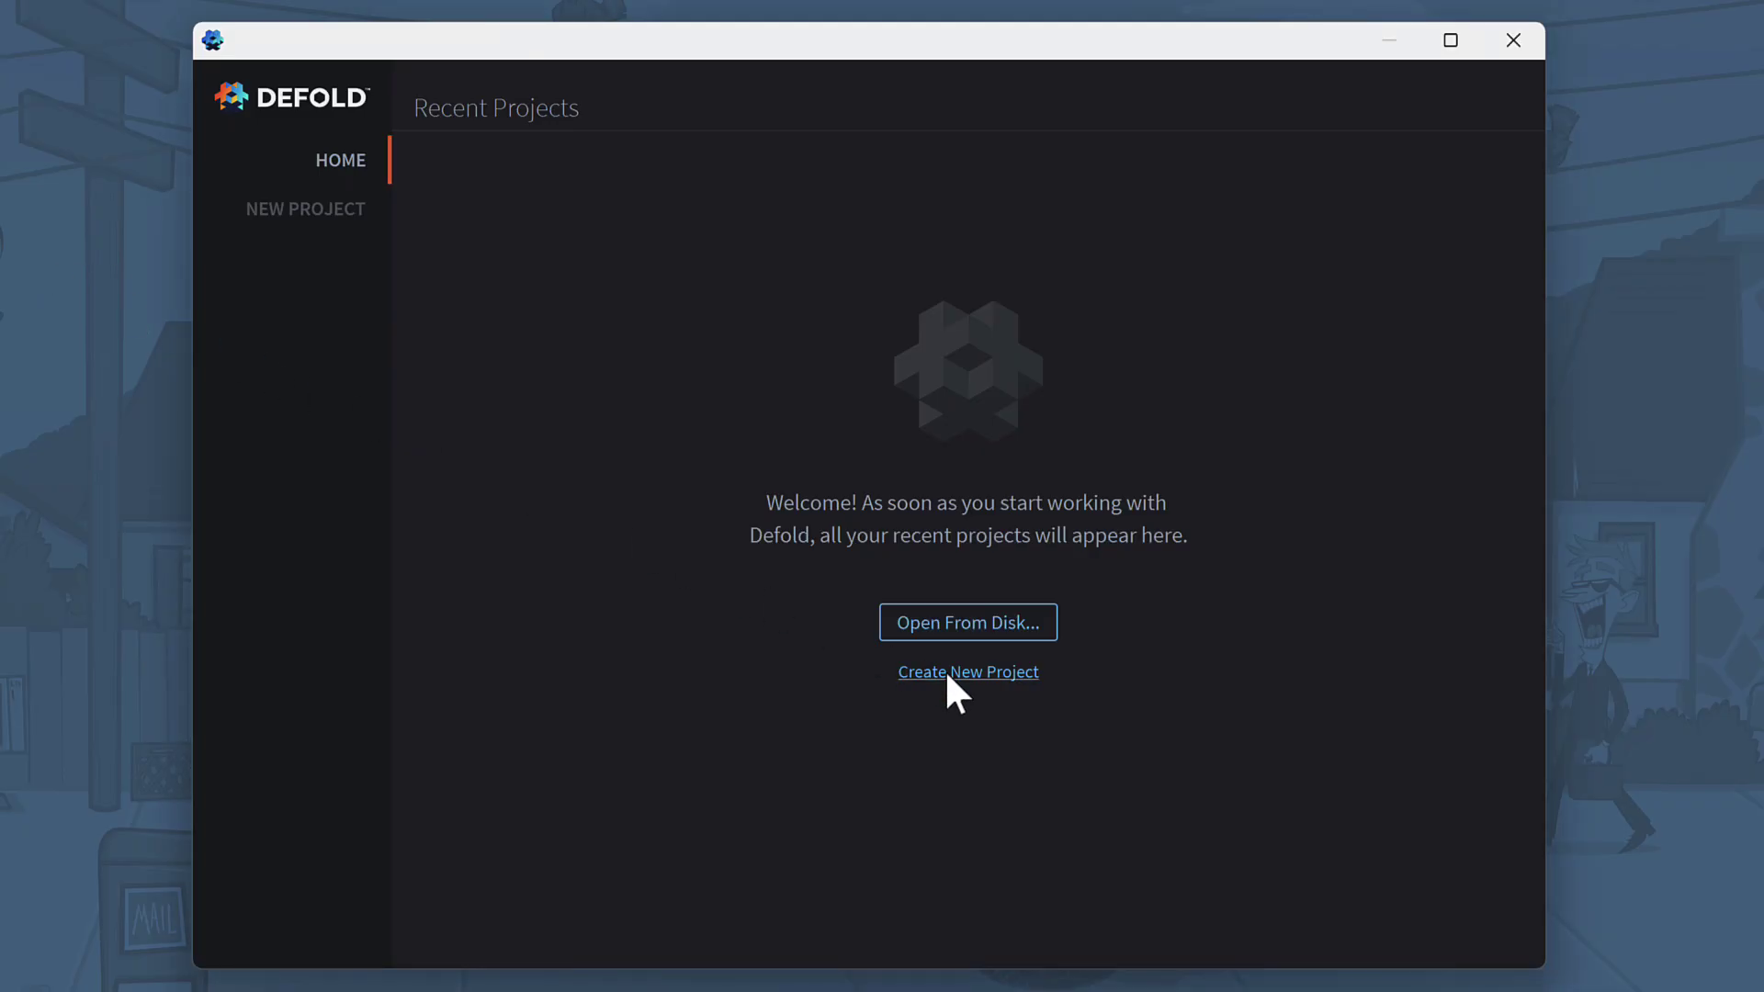
Create a new Defold project titled 'SpriteSheetDemo' from the Empty project template
click(947, 674)
triple_click(611, 914)
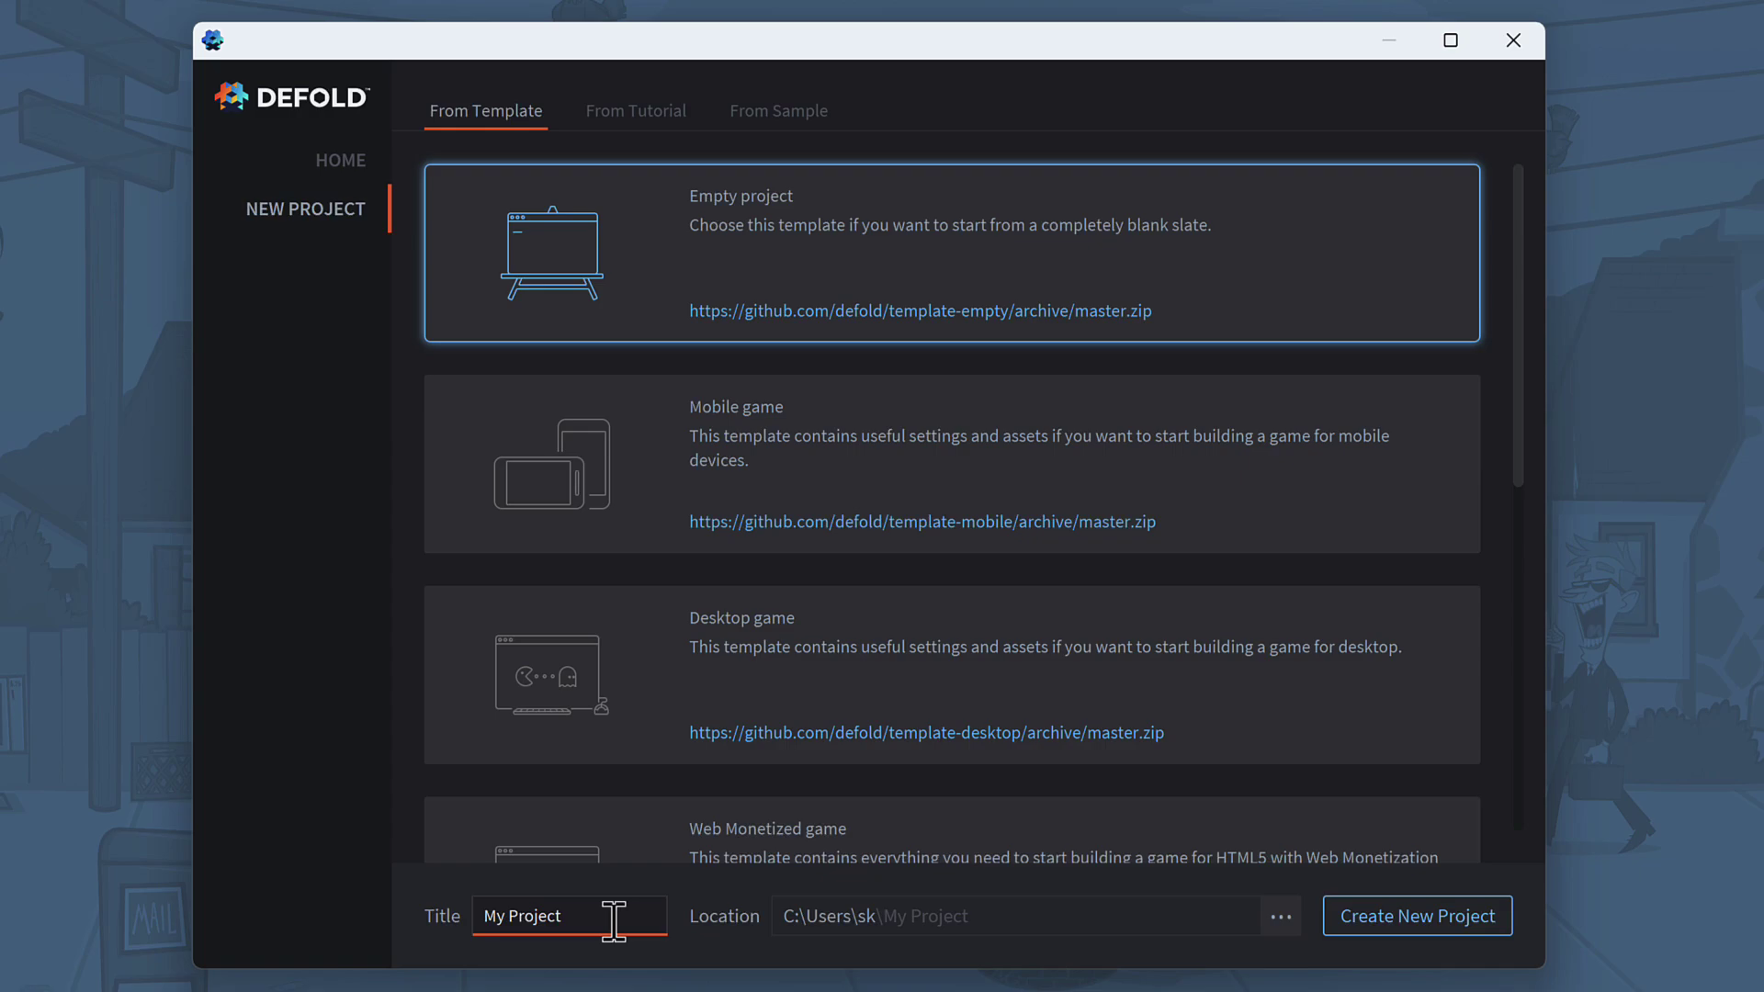
text(SpriteSheetDemo)
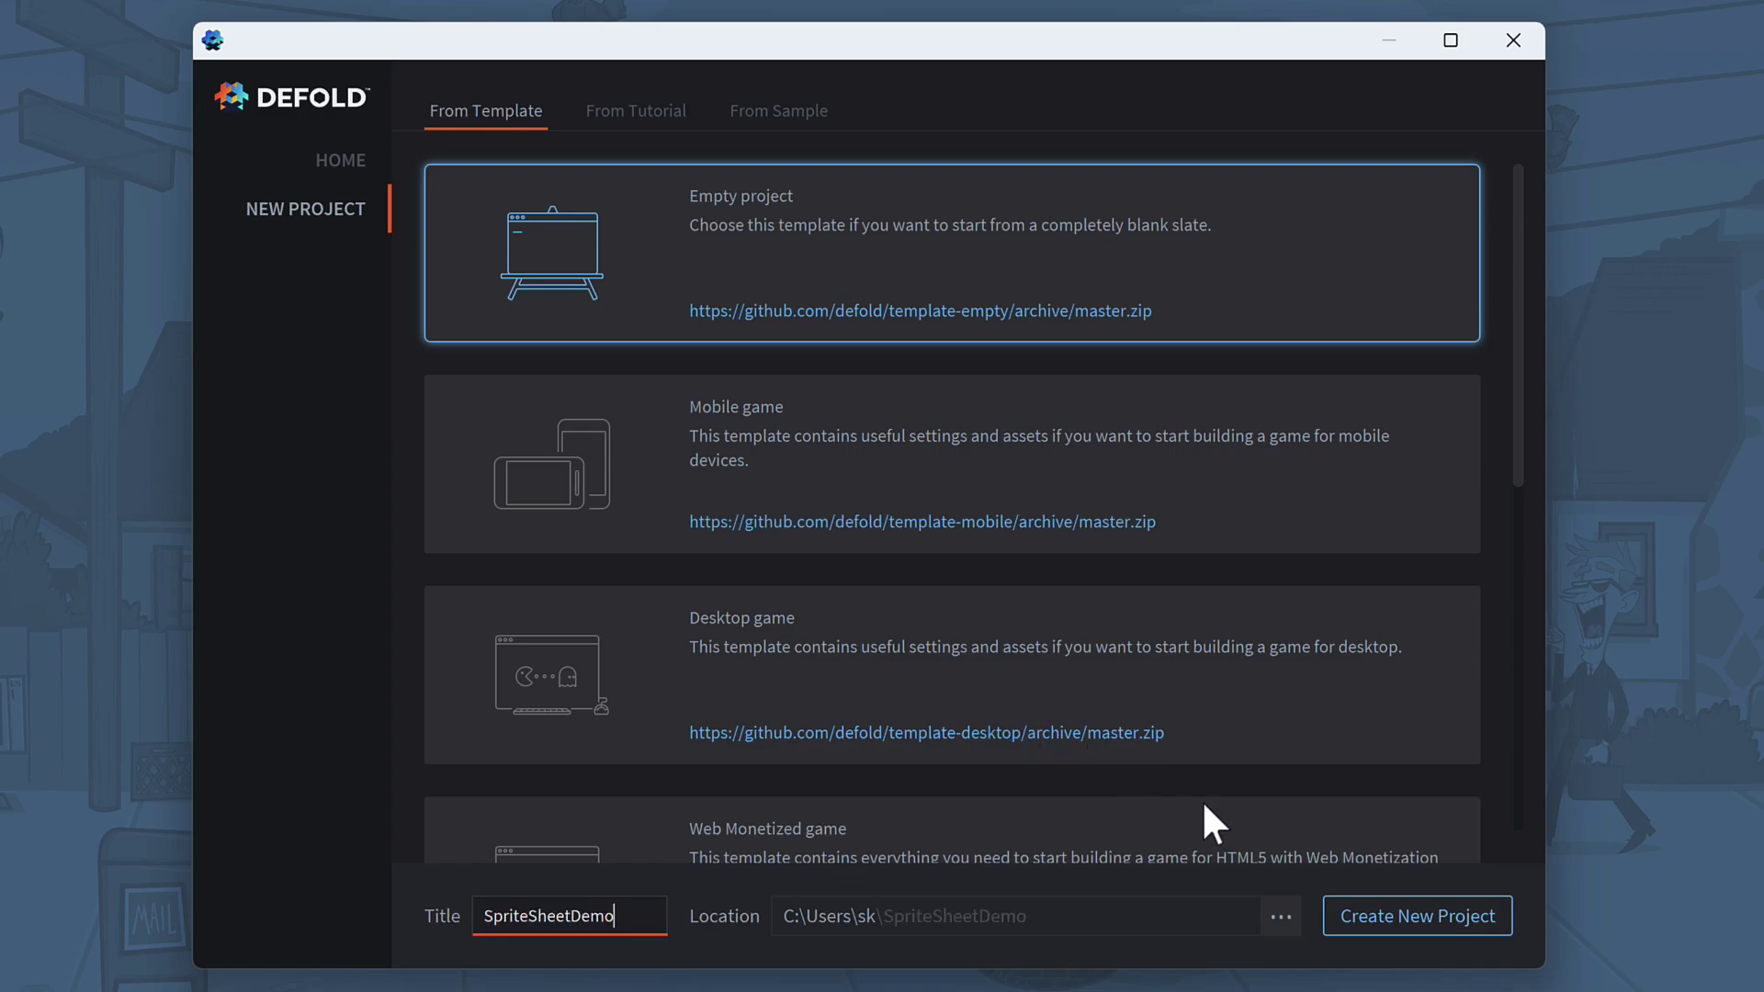
click(1417, 917)
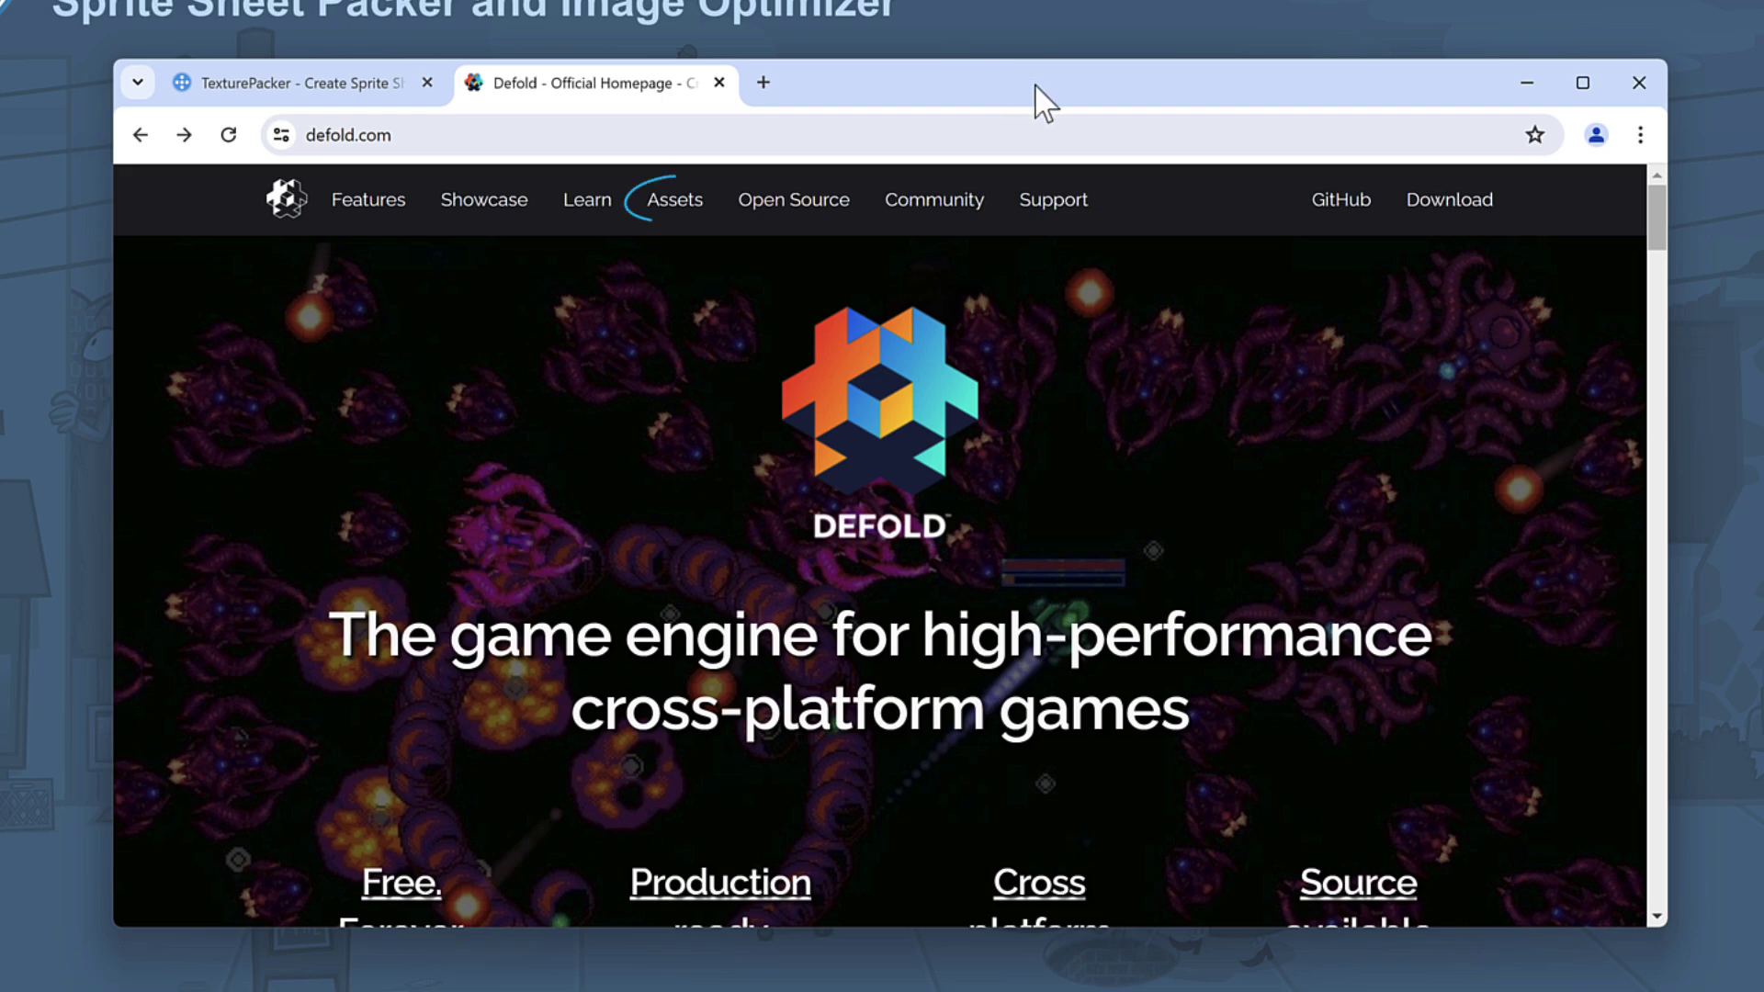
Open the TexturePacker extension page from the asset portal's Tools tag
click(666, 210)
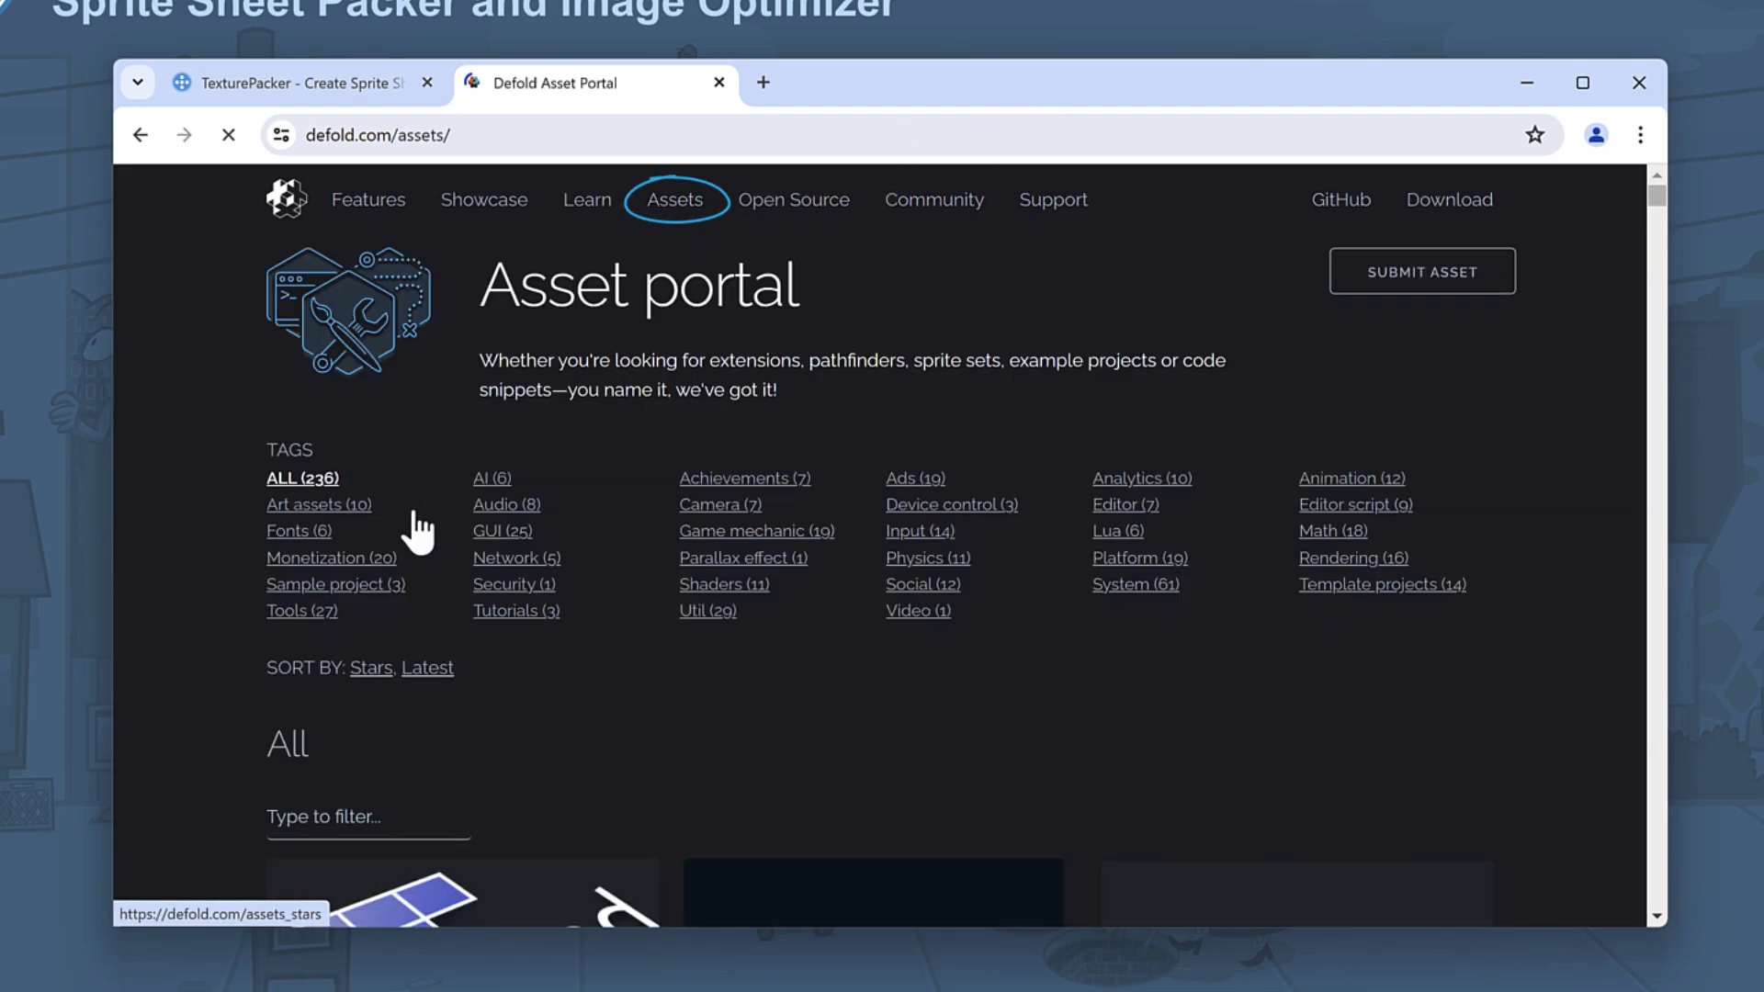
click(313, 613)
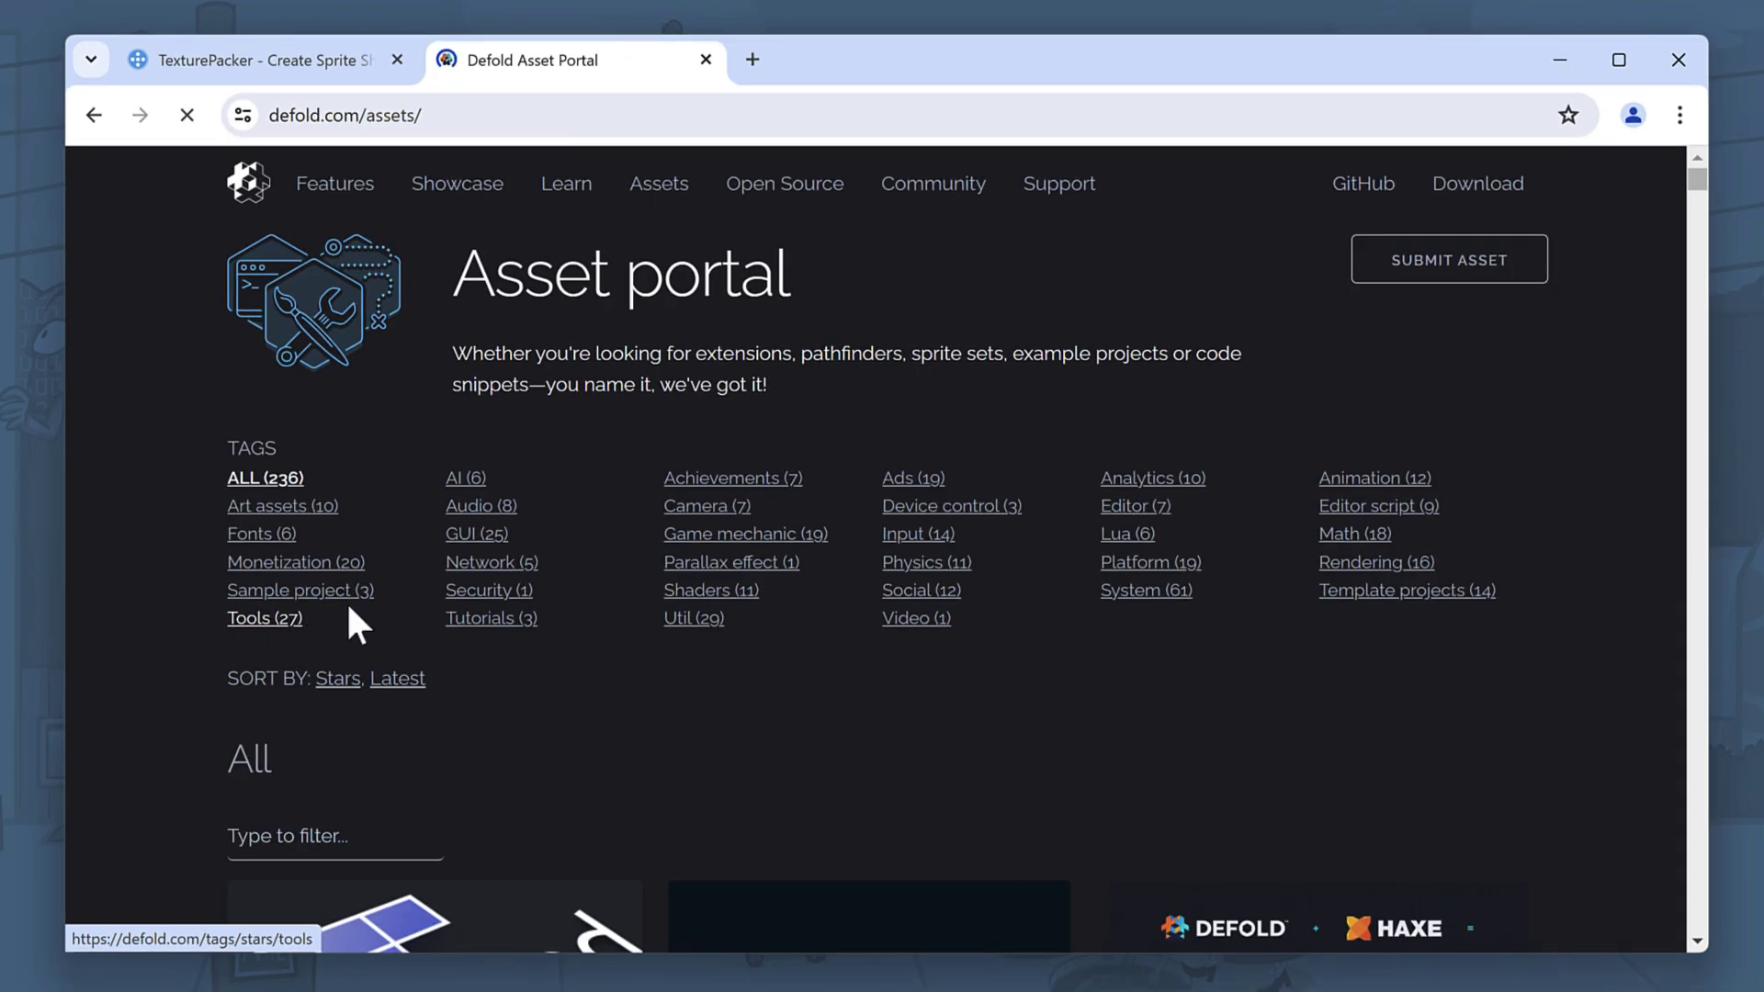
scroll(753, 555, down, 20)
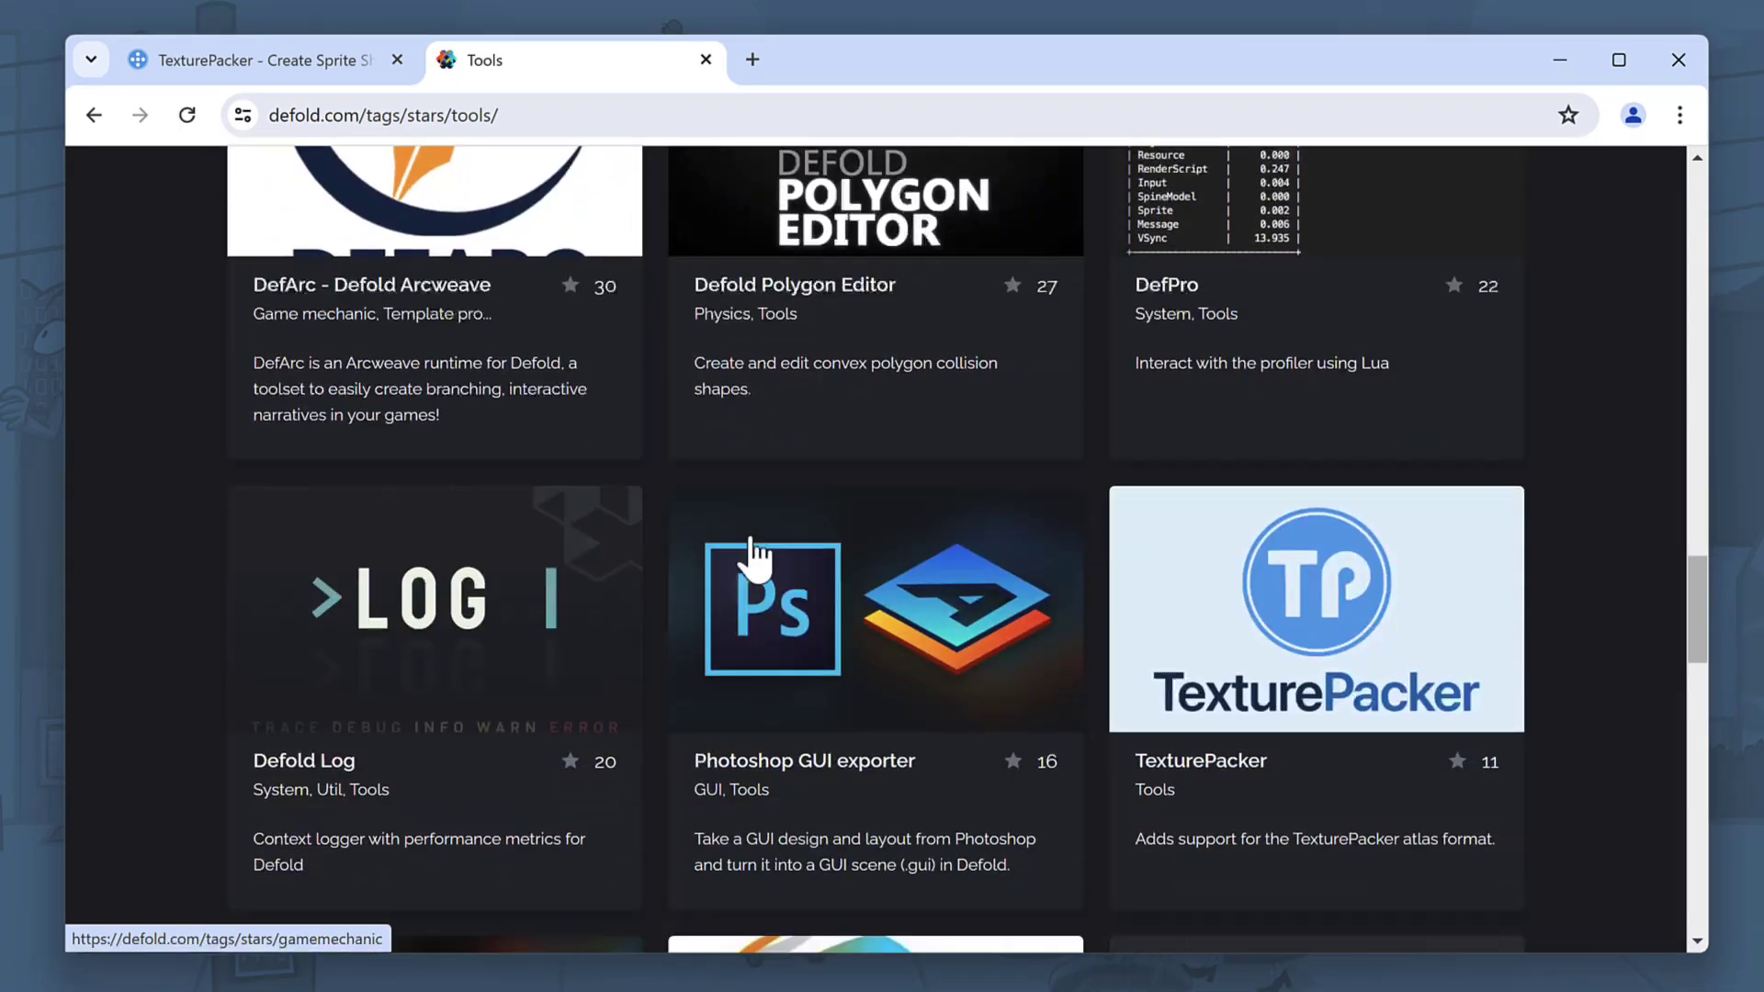
click(1279, 555)
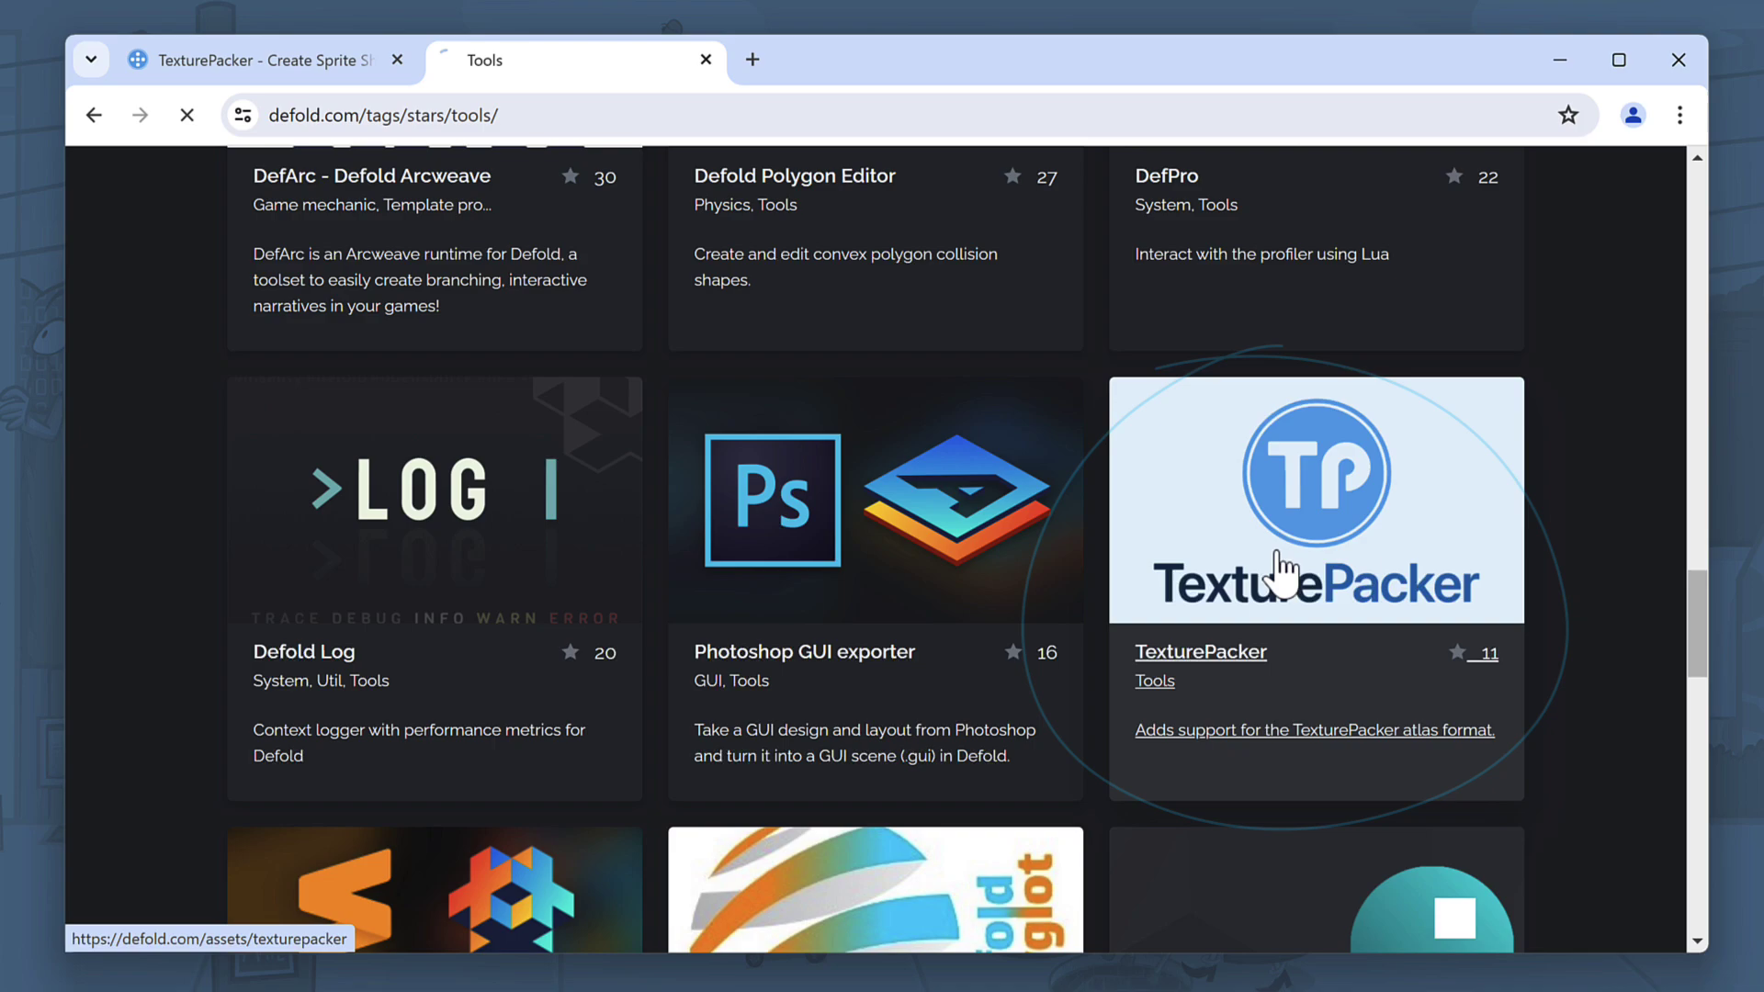
Copy the latest-version main.zip link from the TexturePacker extension page
scroll(977, 537, down, 6)
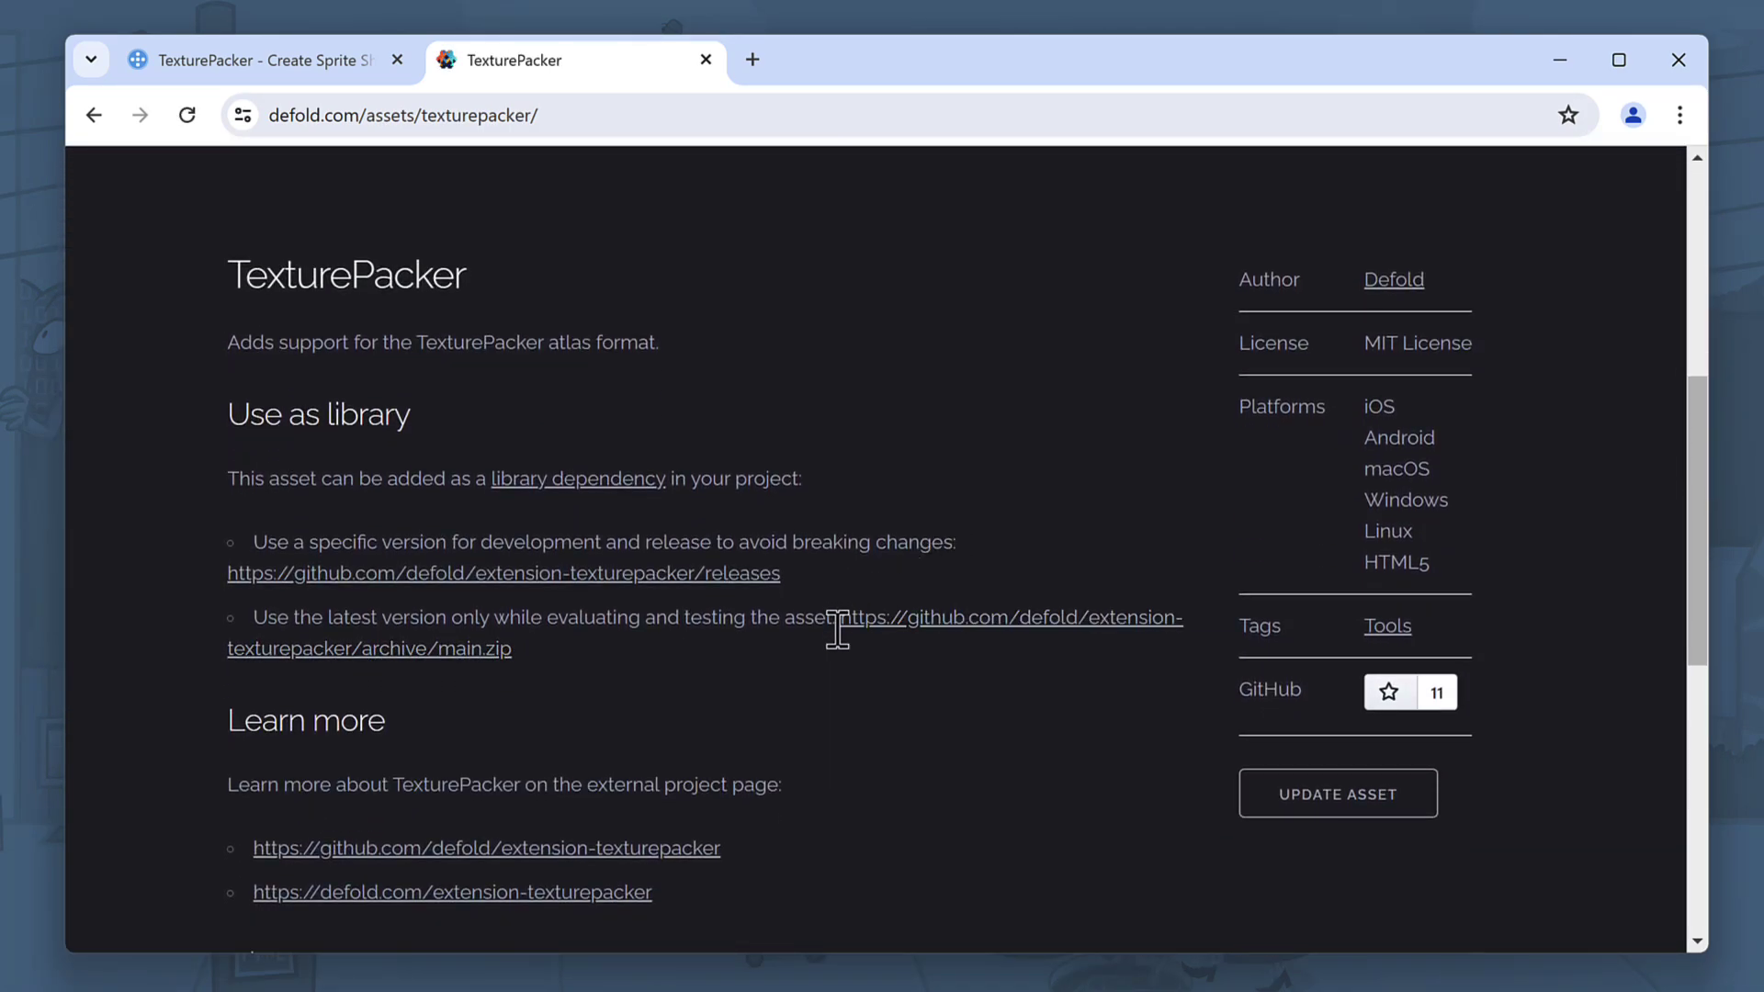
drag(834, 629, 815, 646)
right_click(484, 646)
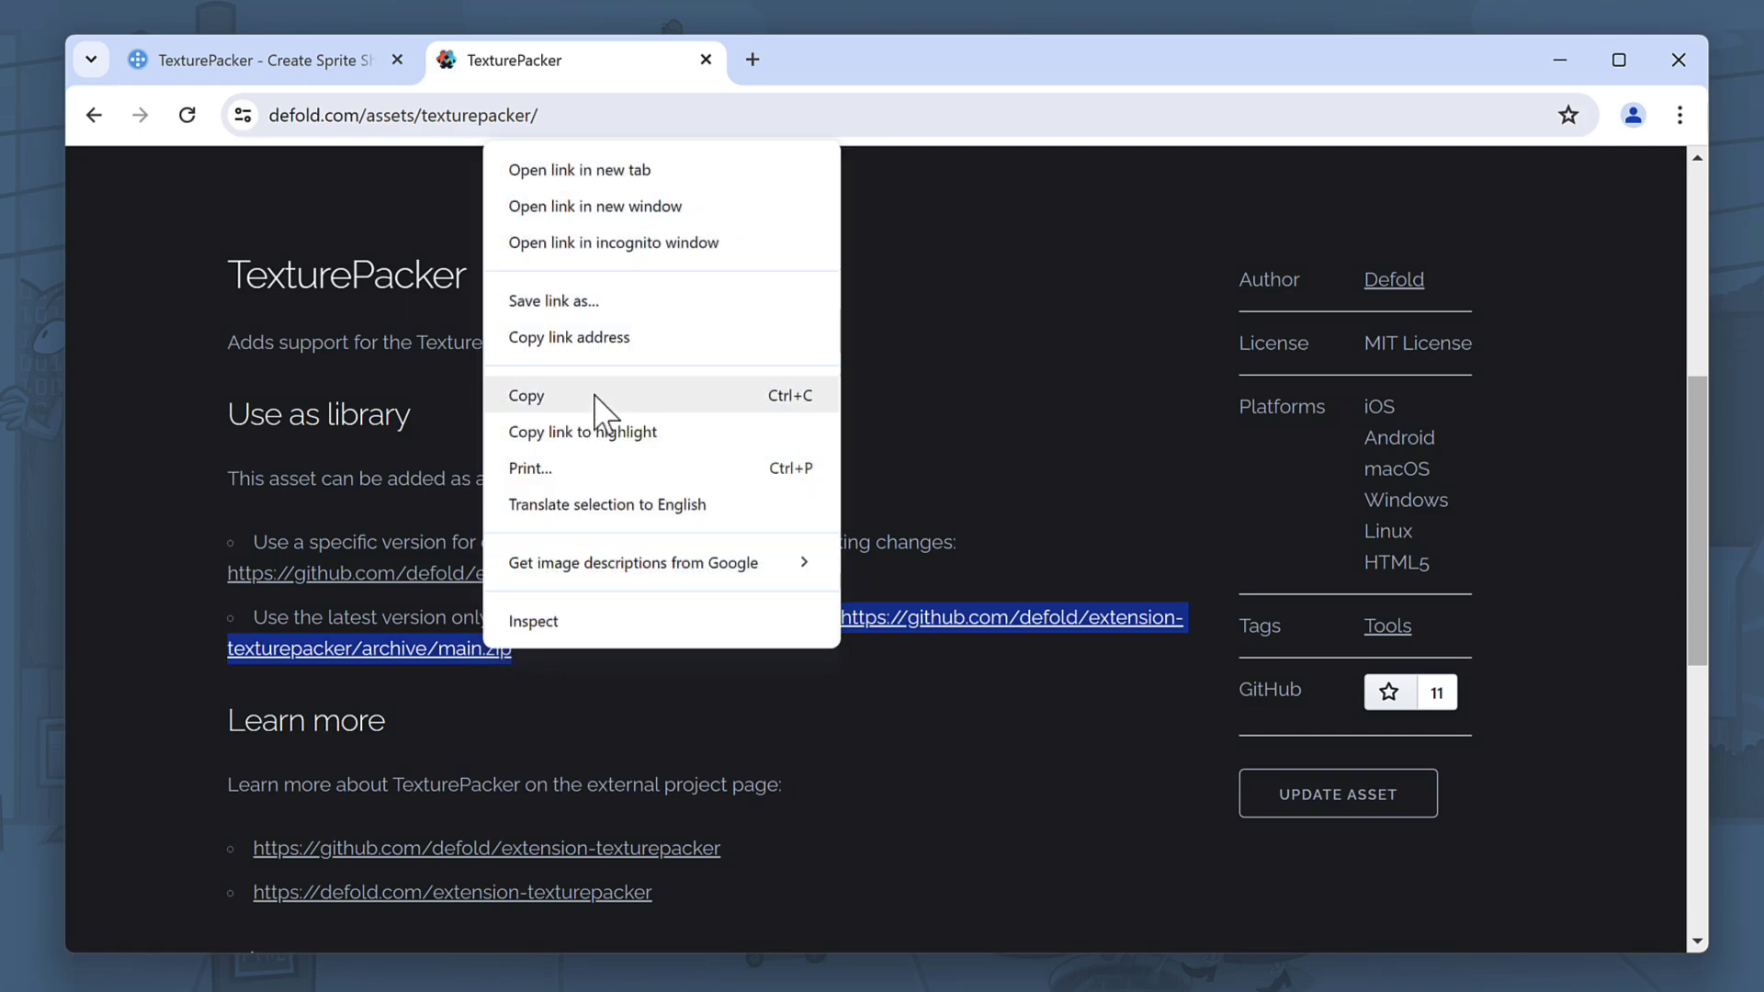
click(594, 396)
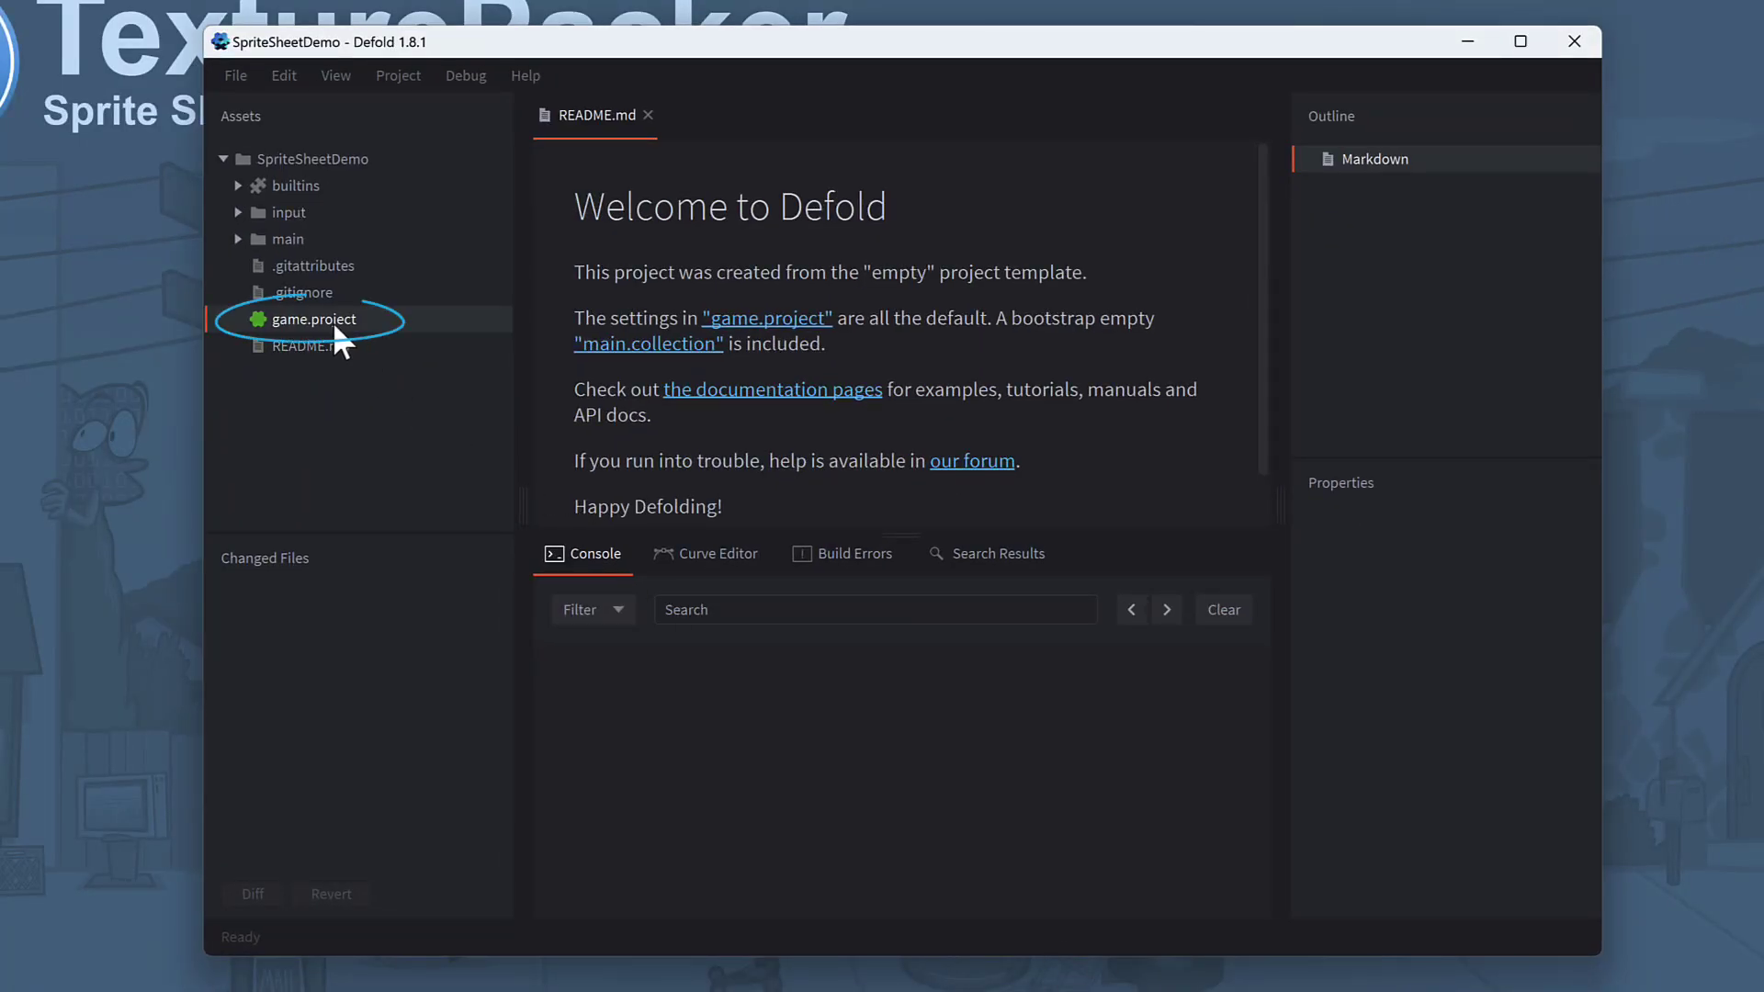
Add the copied main.zip URL as a game.project dependency and fetch libraries
double_click(333, 322)
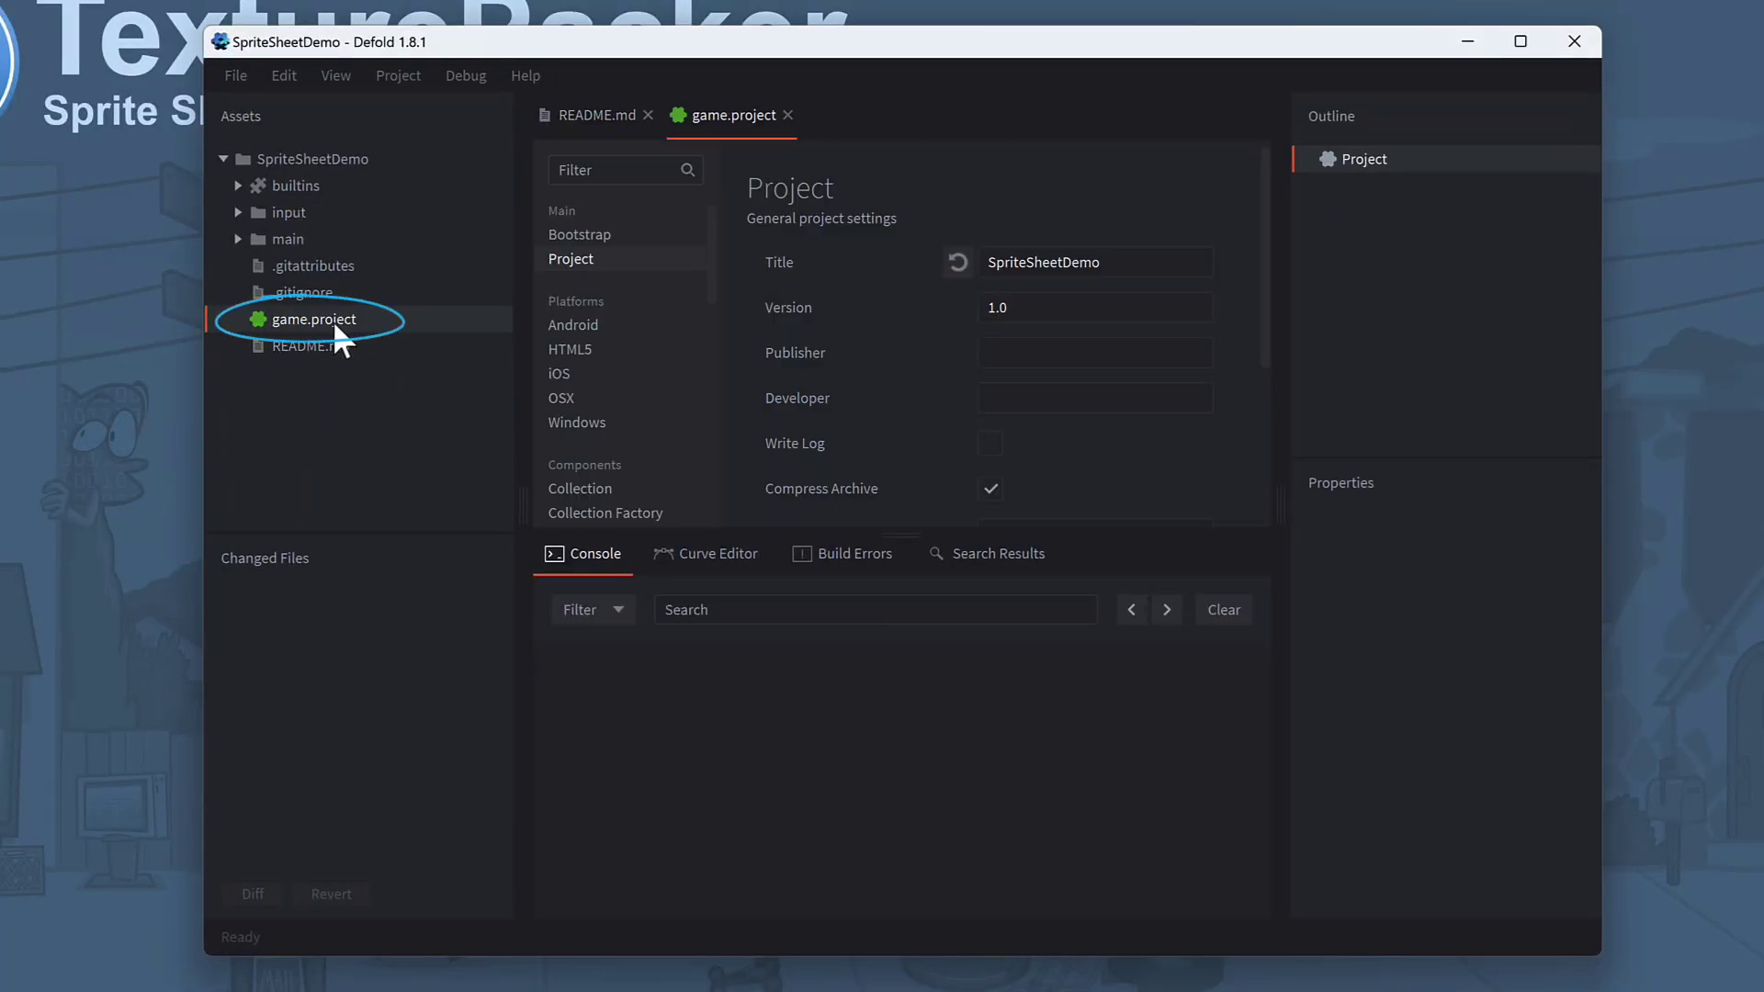
scroll(870, 355, down, 3)
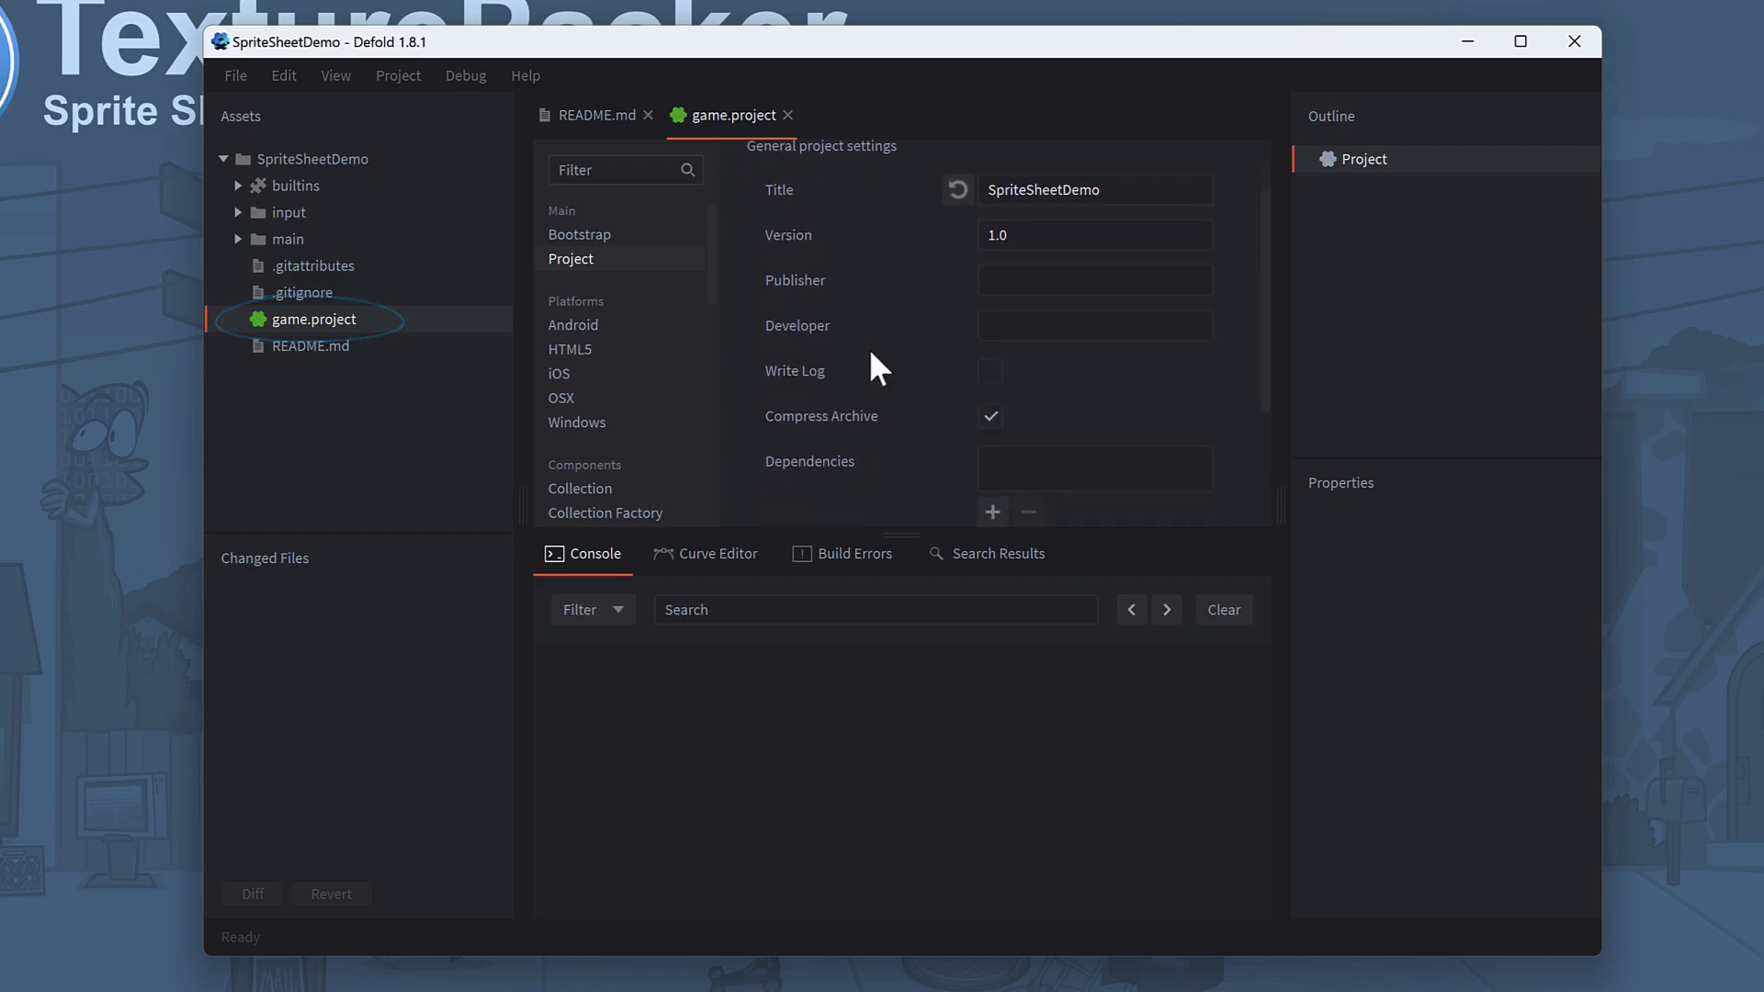
click(993, 483)
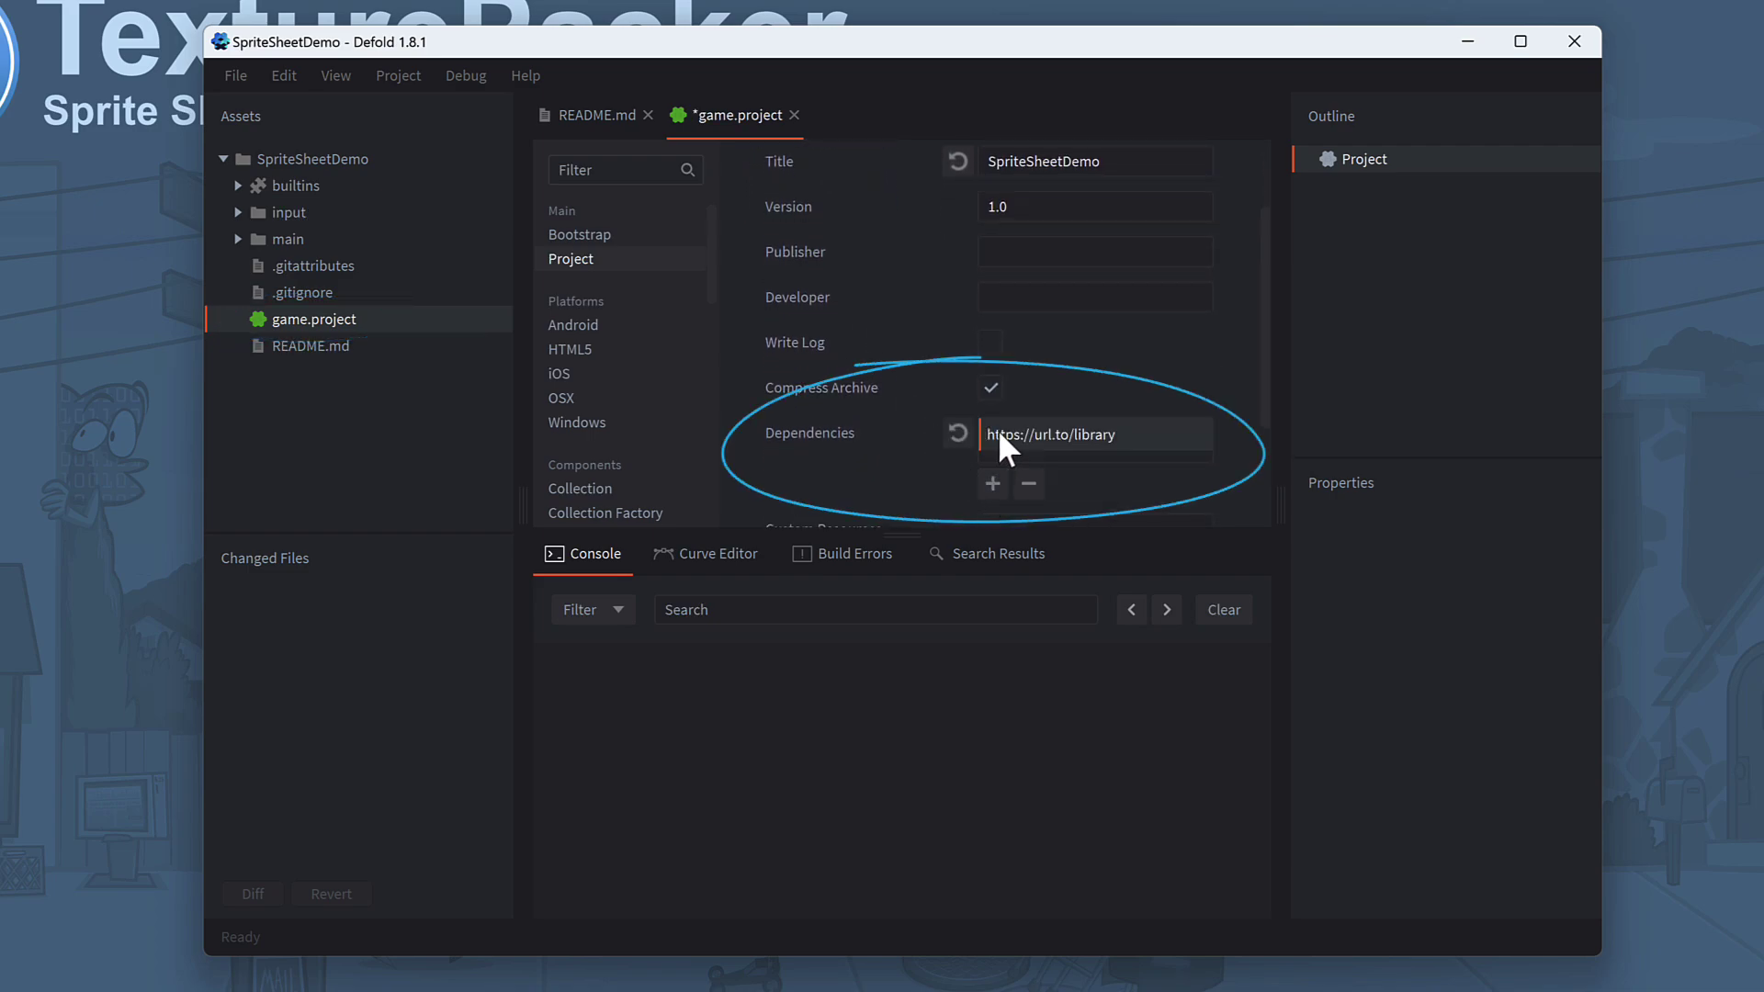
right_click(999, 436)
key(ctrl+v)
key(Return)
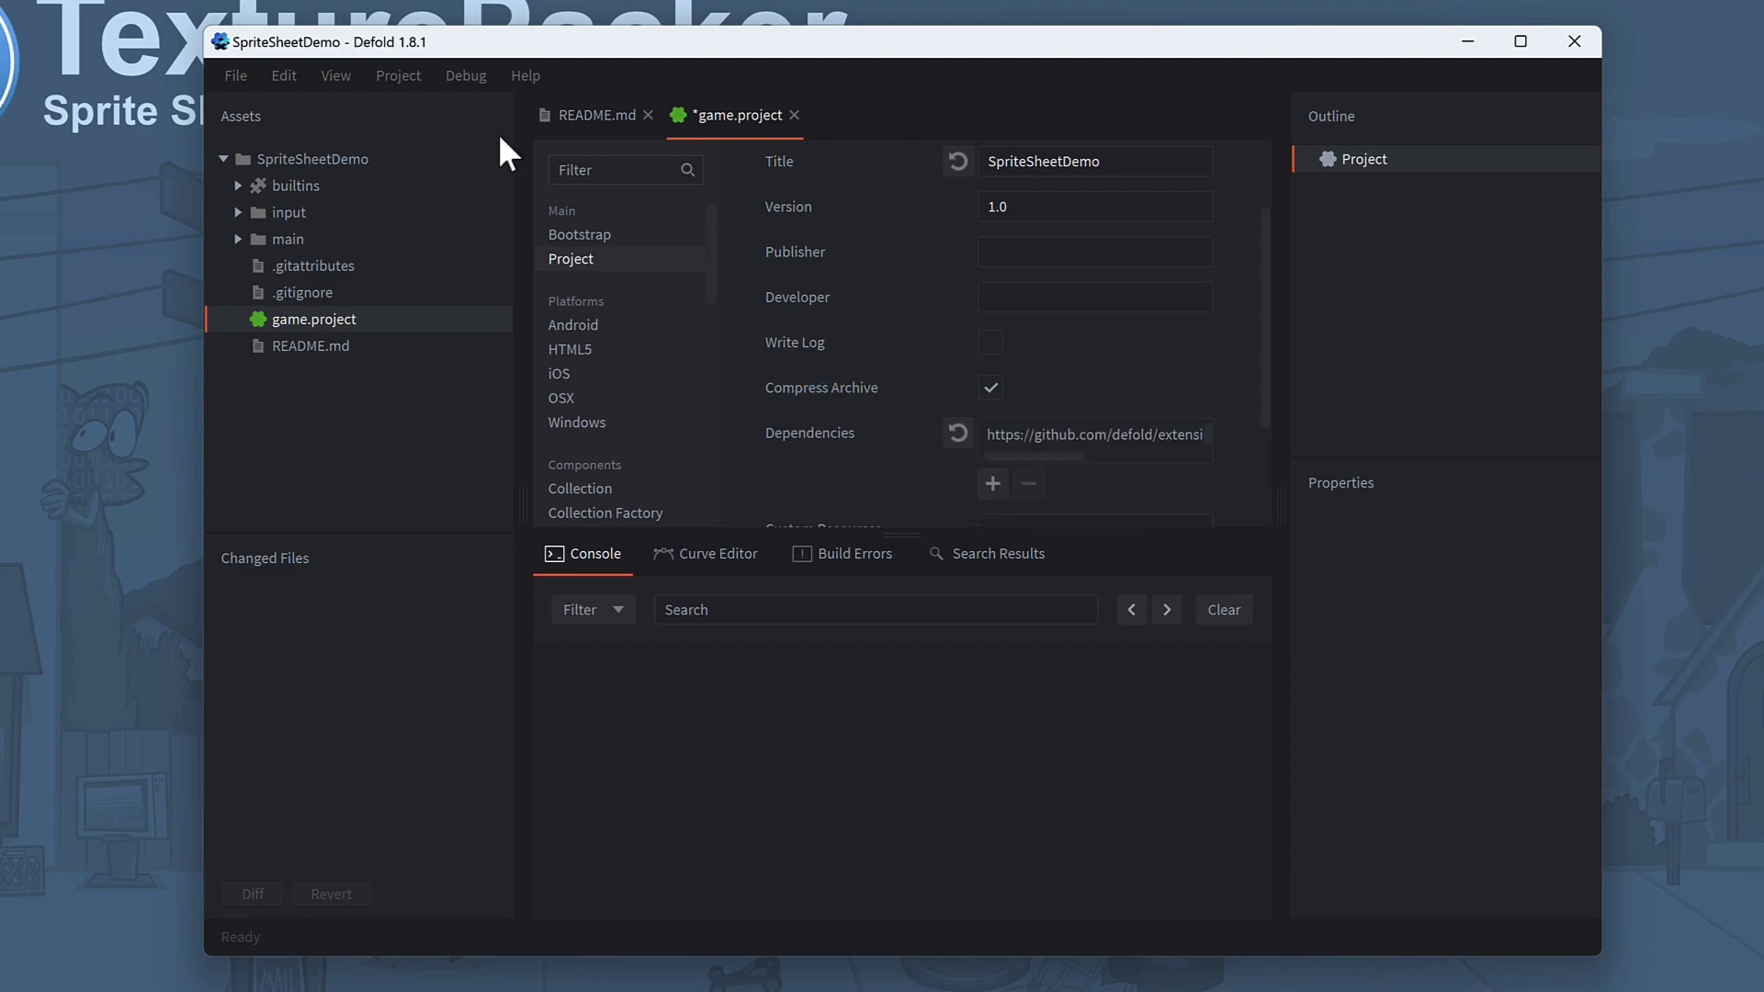
click(406, 71)
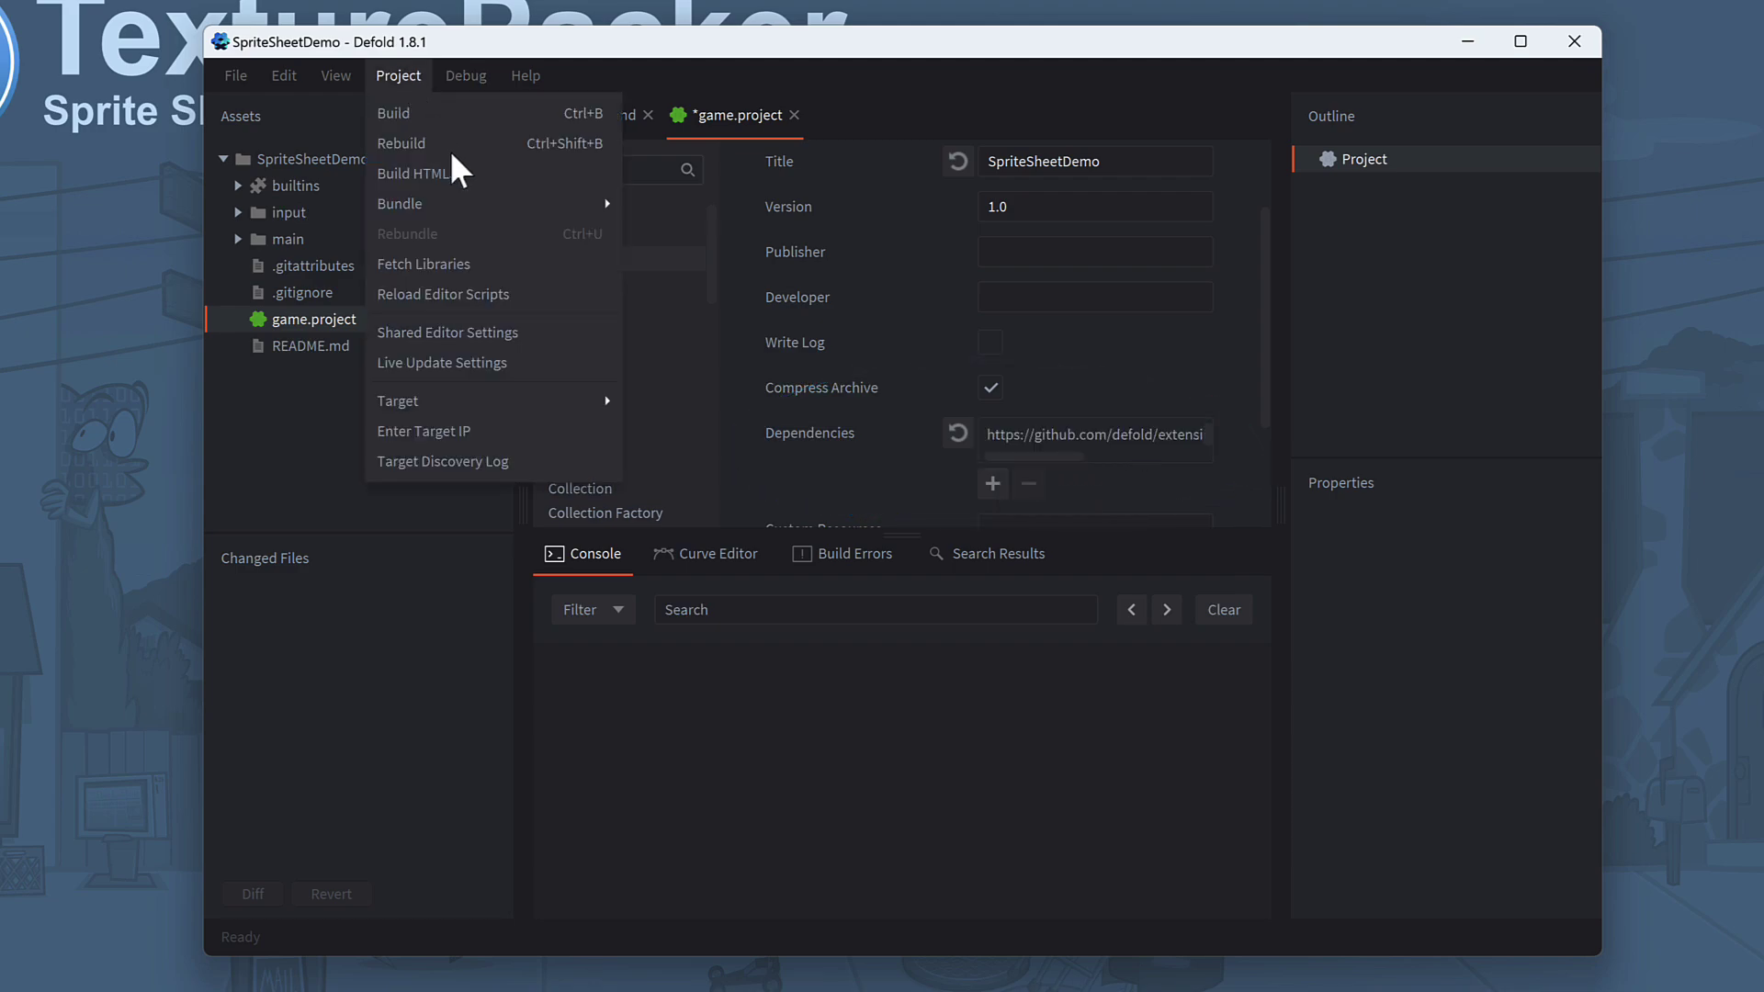
click(496, 264)
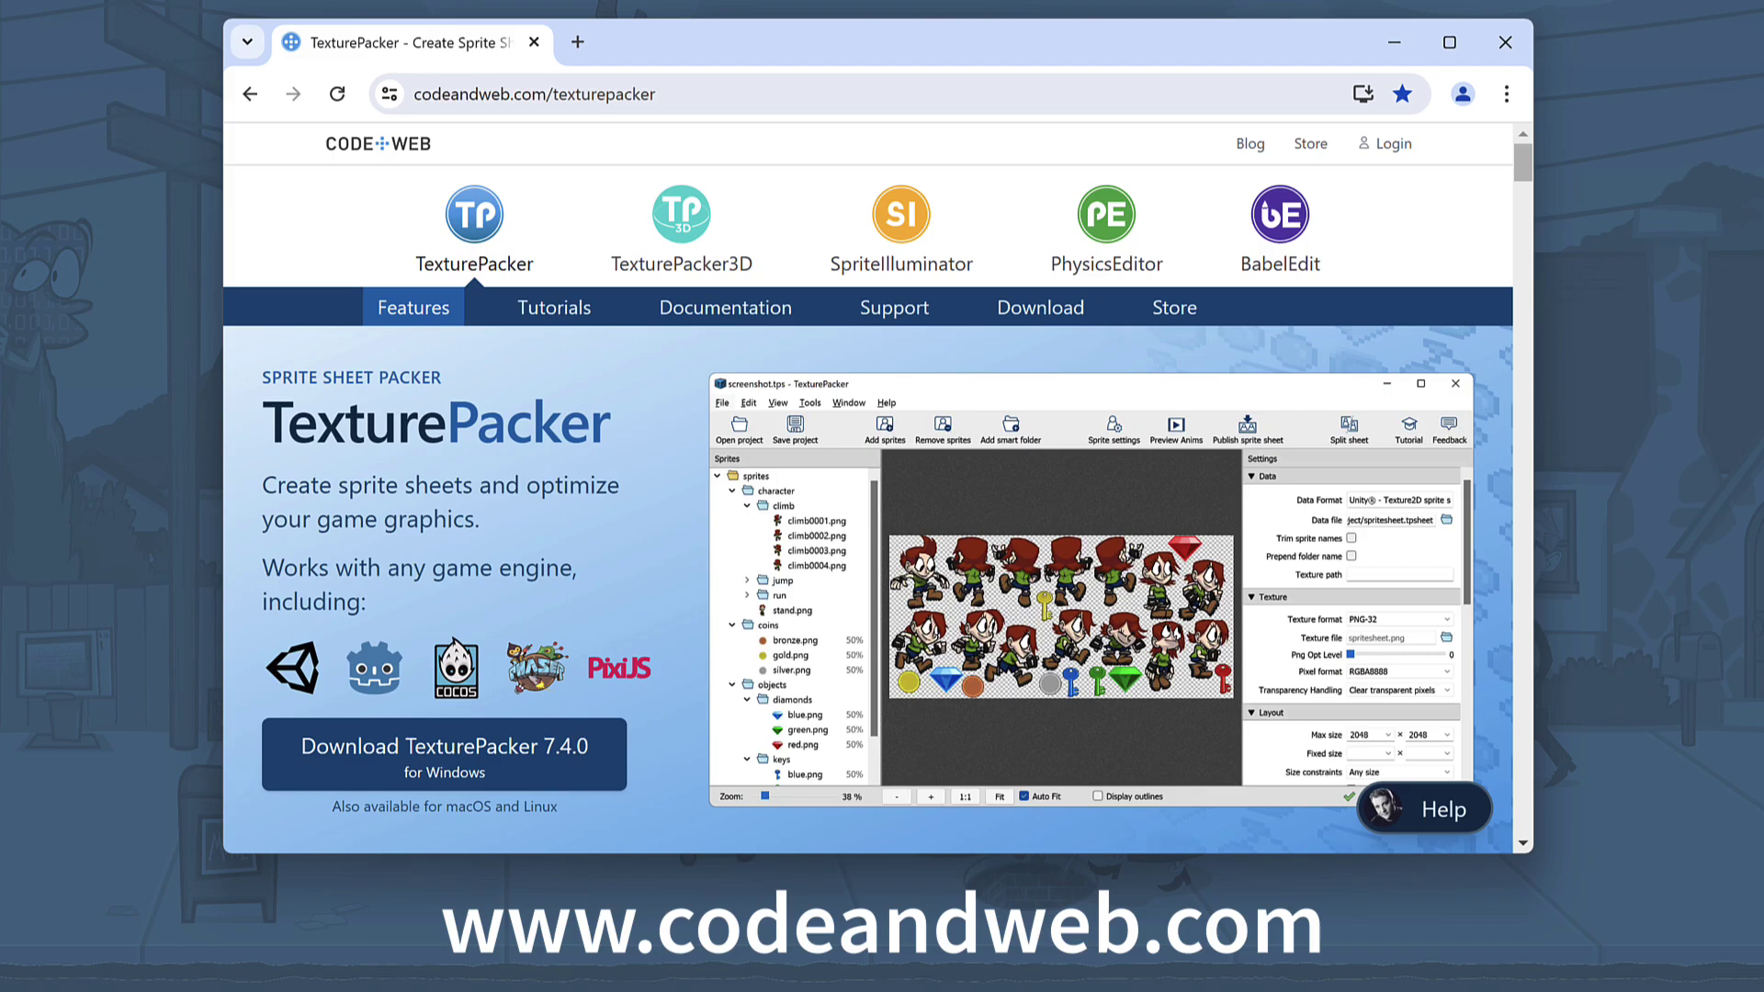
Download the TexturePacker 7.4.0 .msi and run its installer through to Finish
click(514, 774)
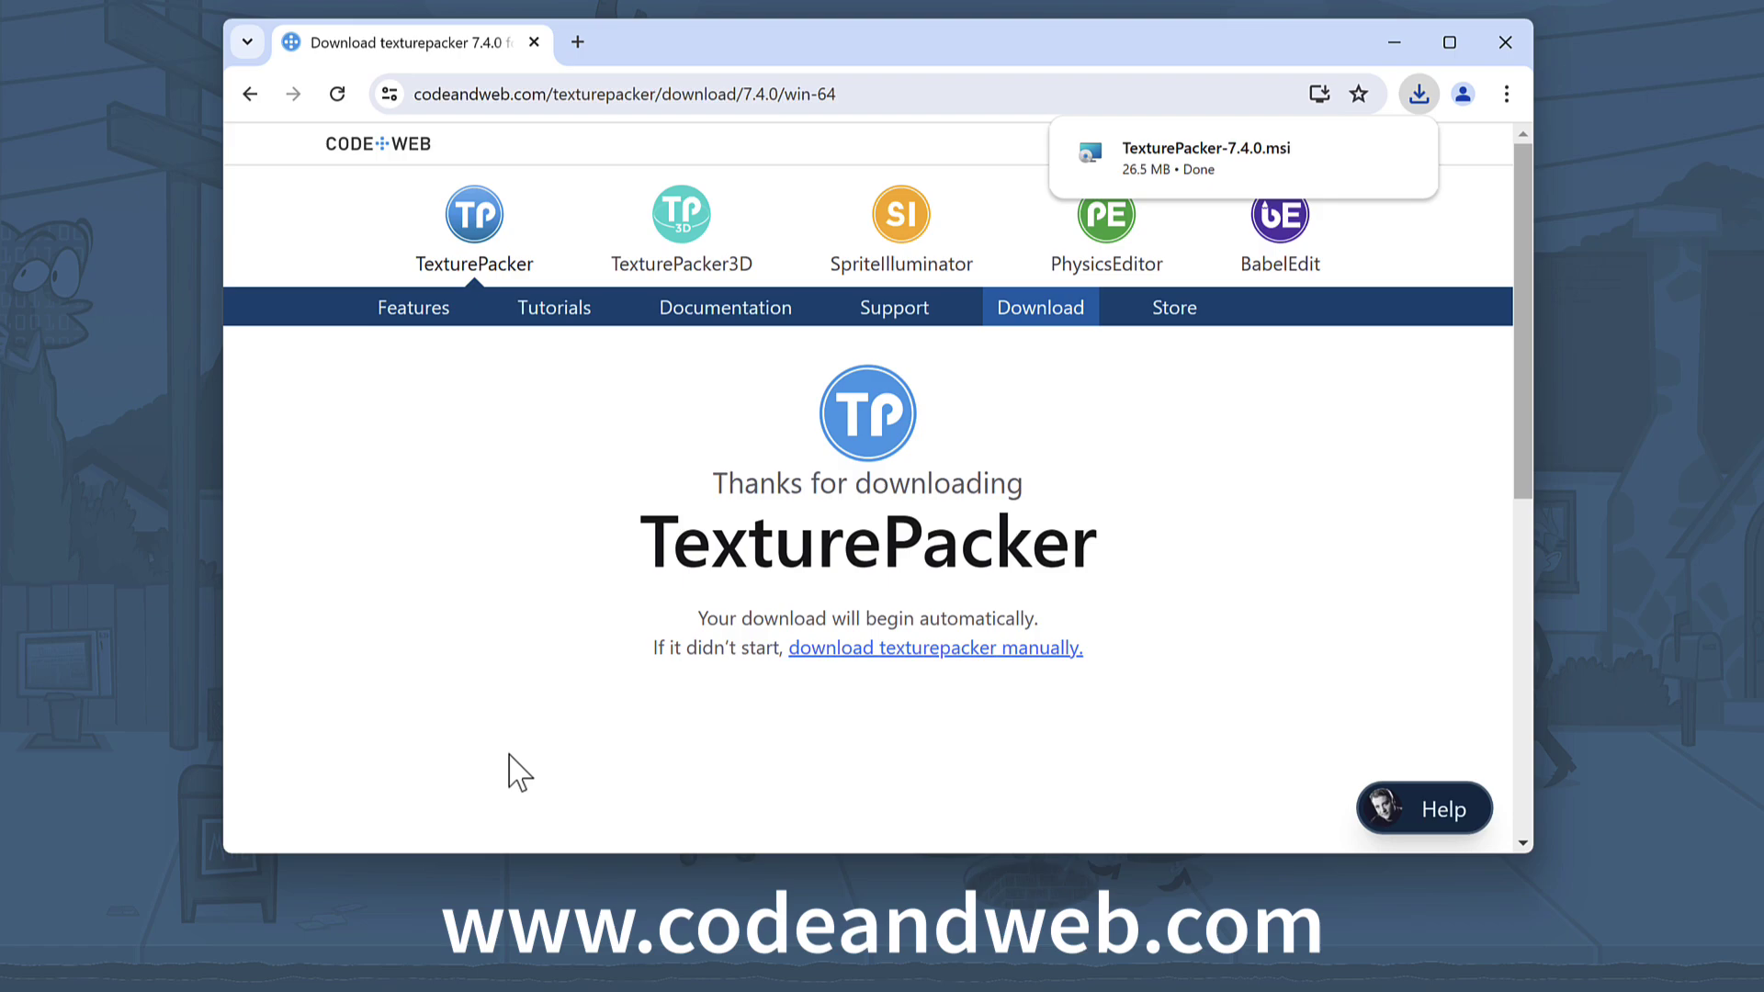
click(1250, 165)
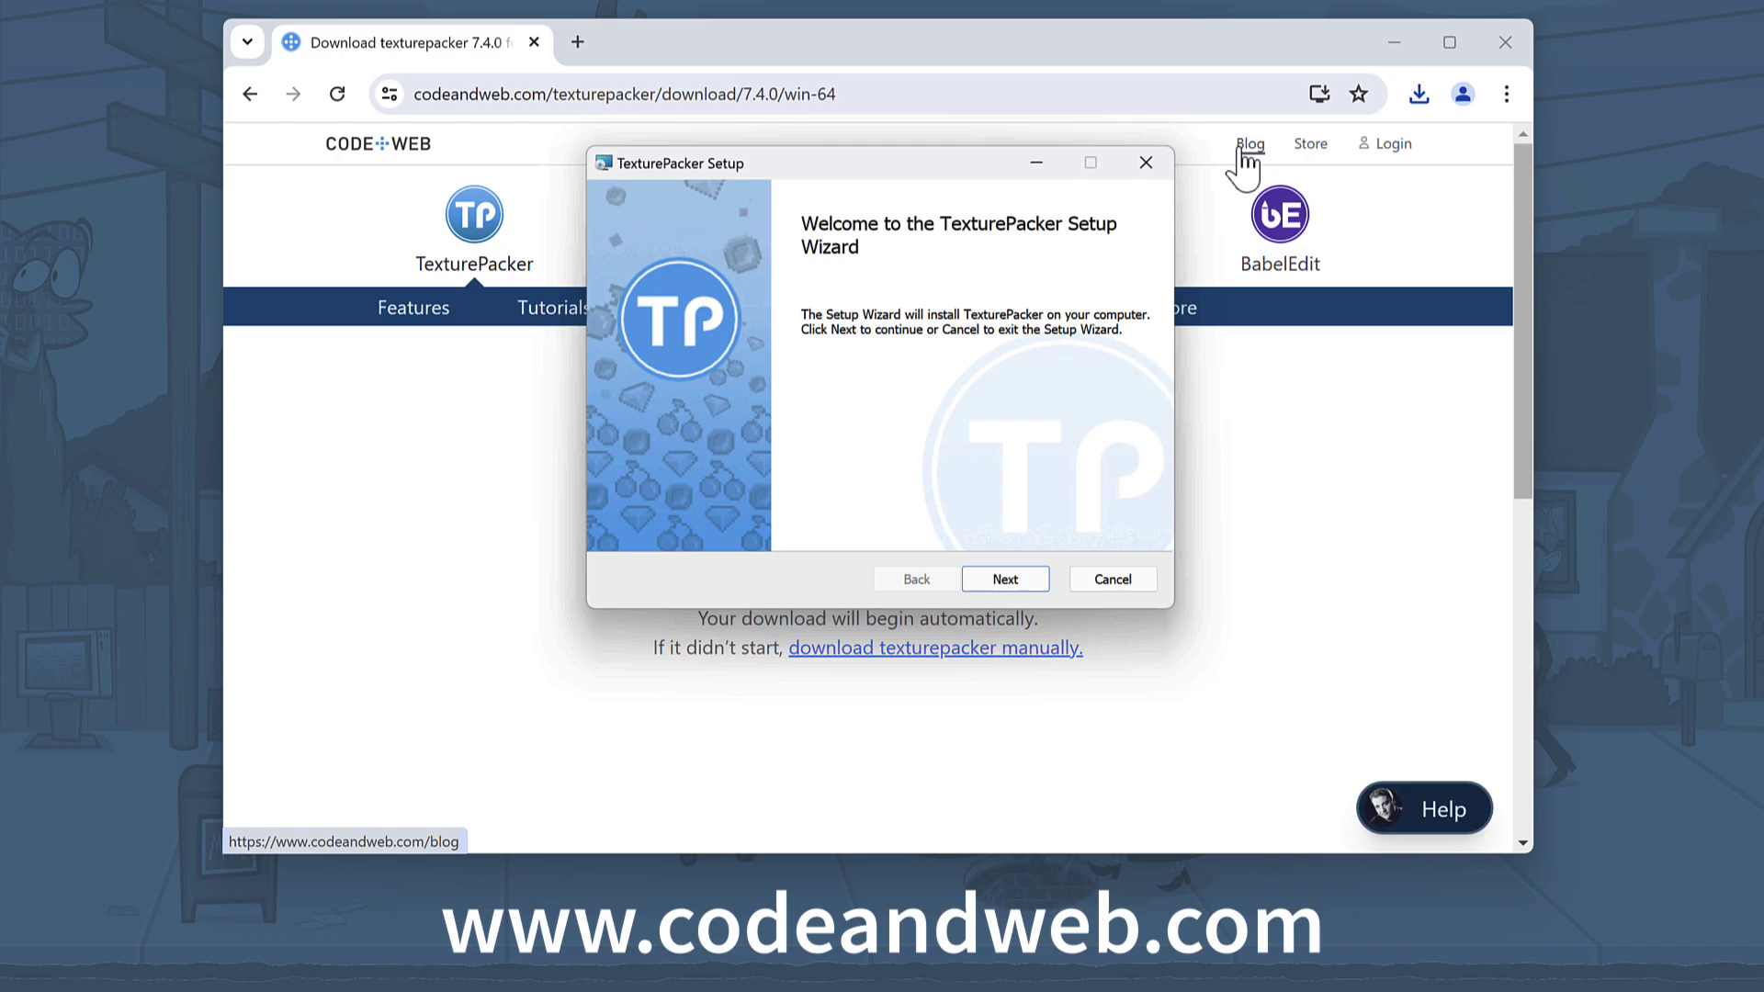
click(1010, 591)
click(1009, 588)
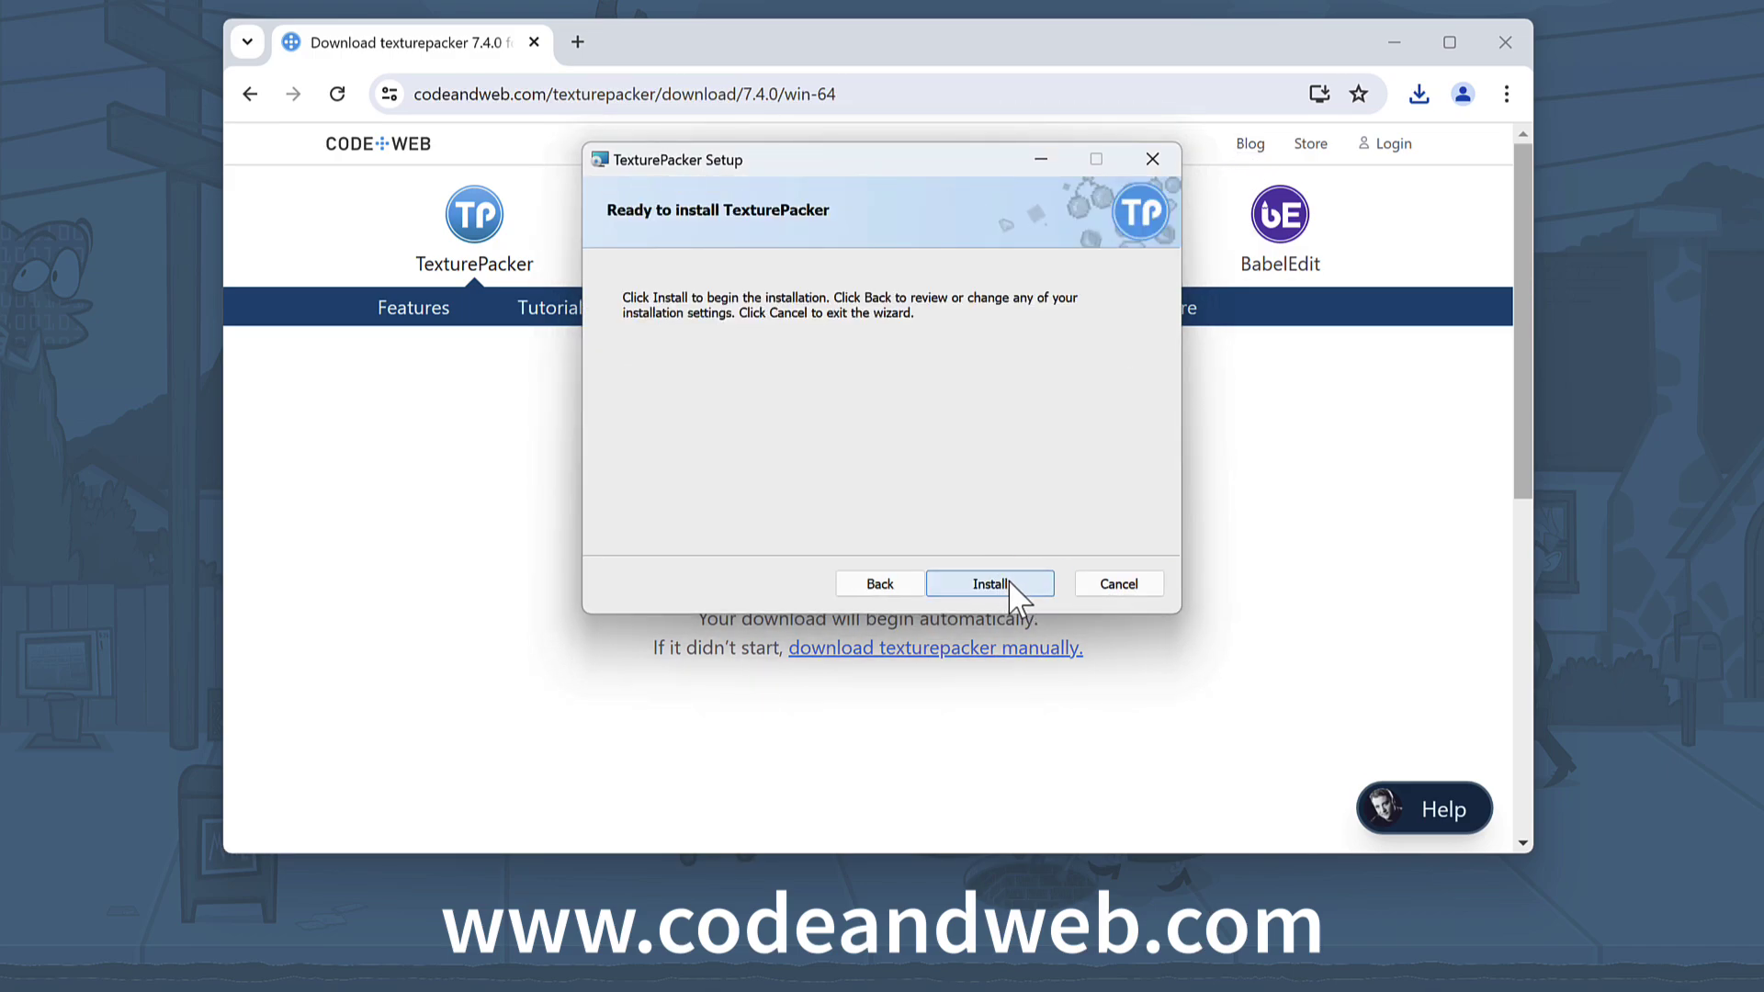
click(1009, 587)
click(759, 571)
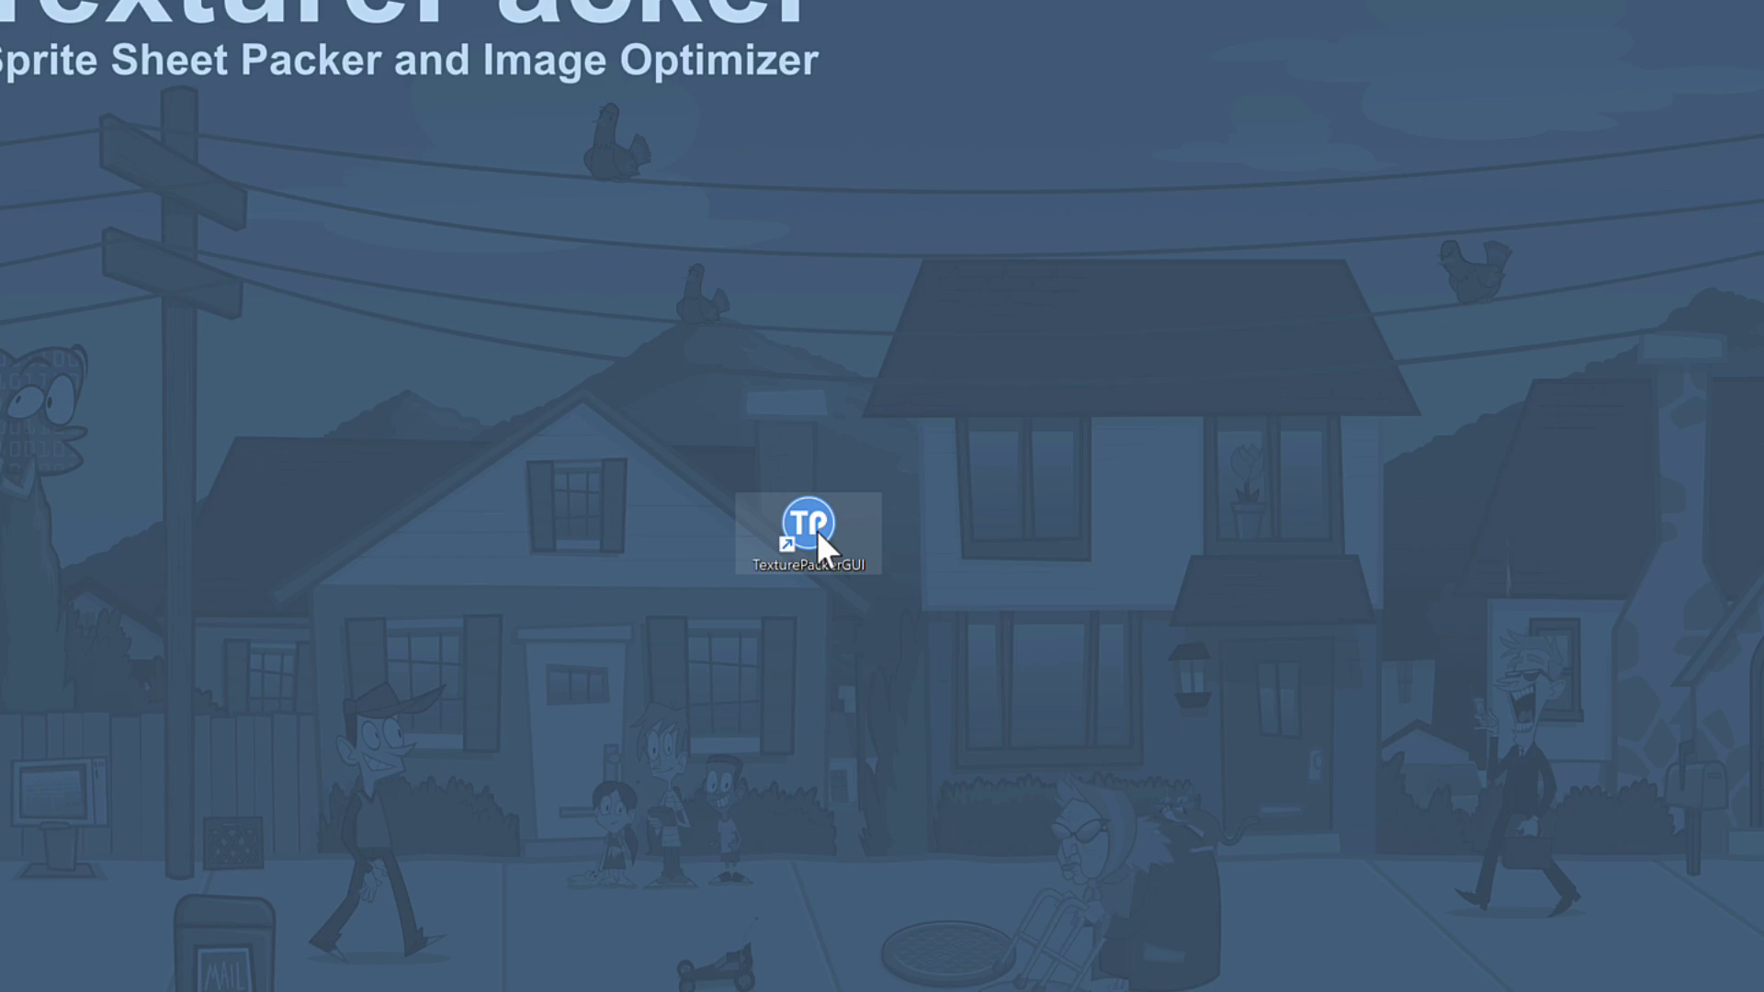
Launch TexturePacker, agree to the licence terms, and start the 7-day Pro trial
double_click(817, 531)
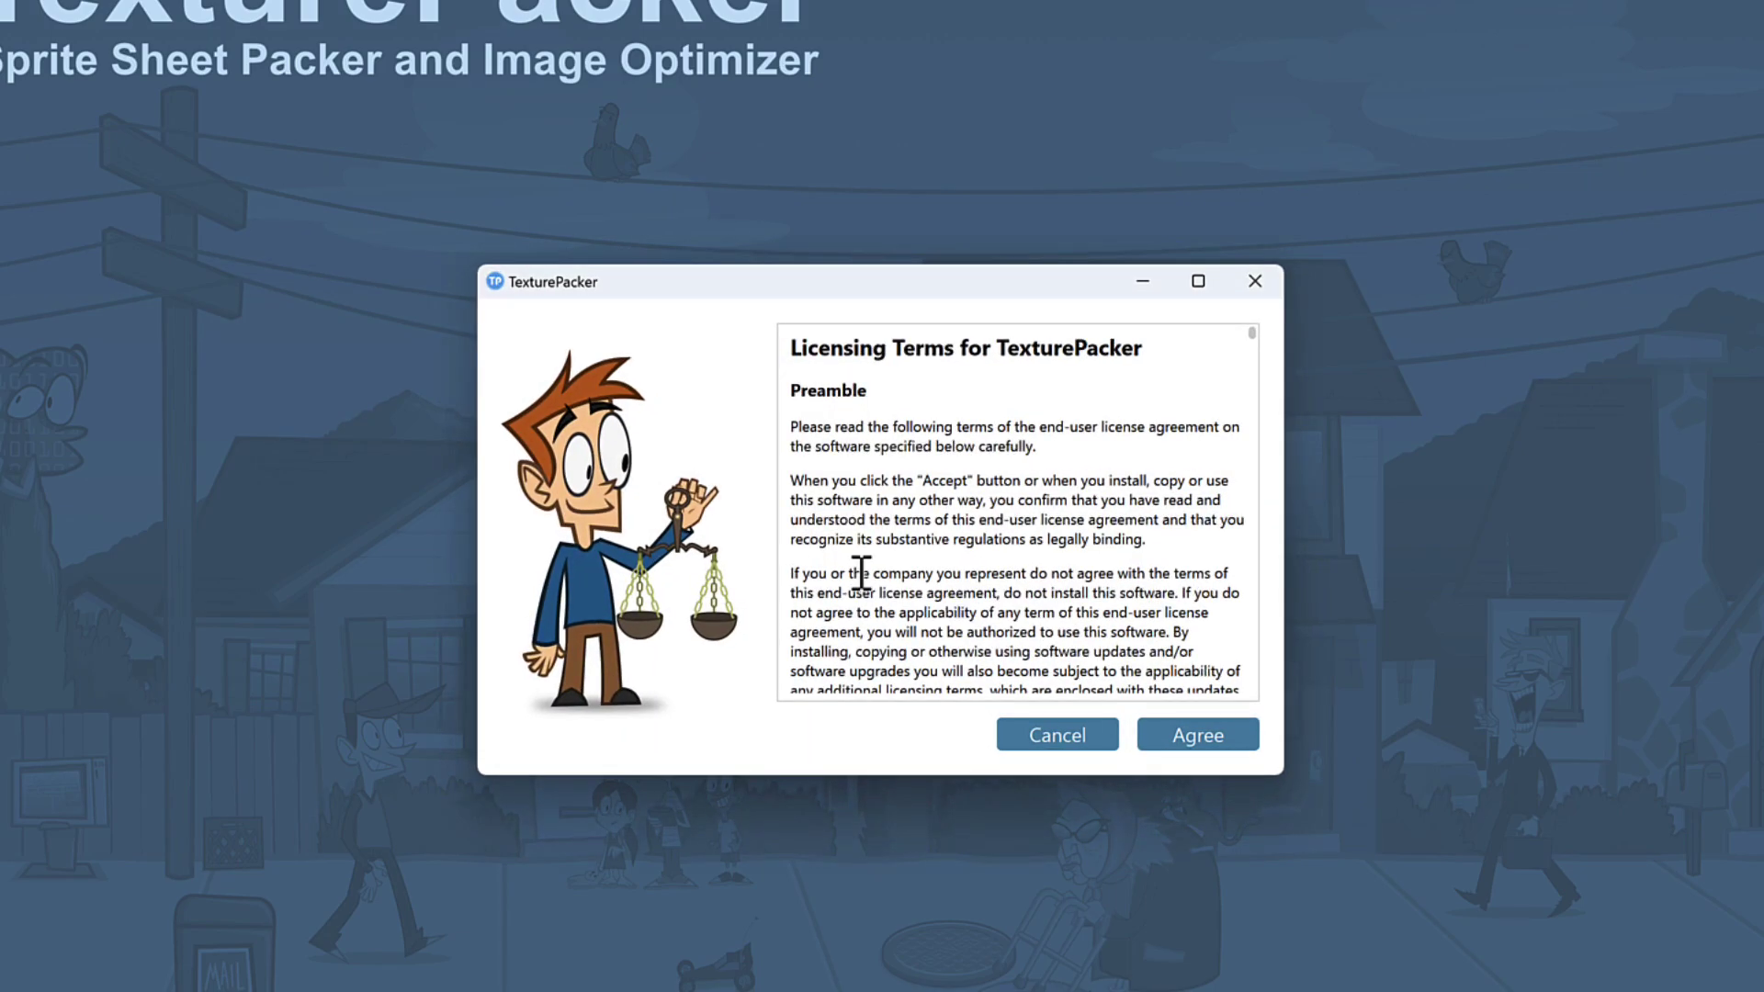
click(1189, 737)
click(1189, 737)
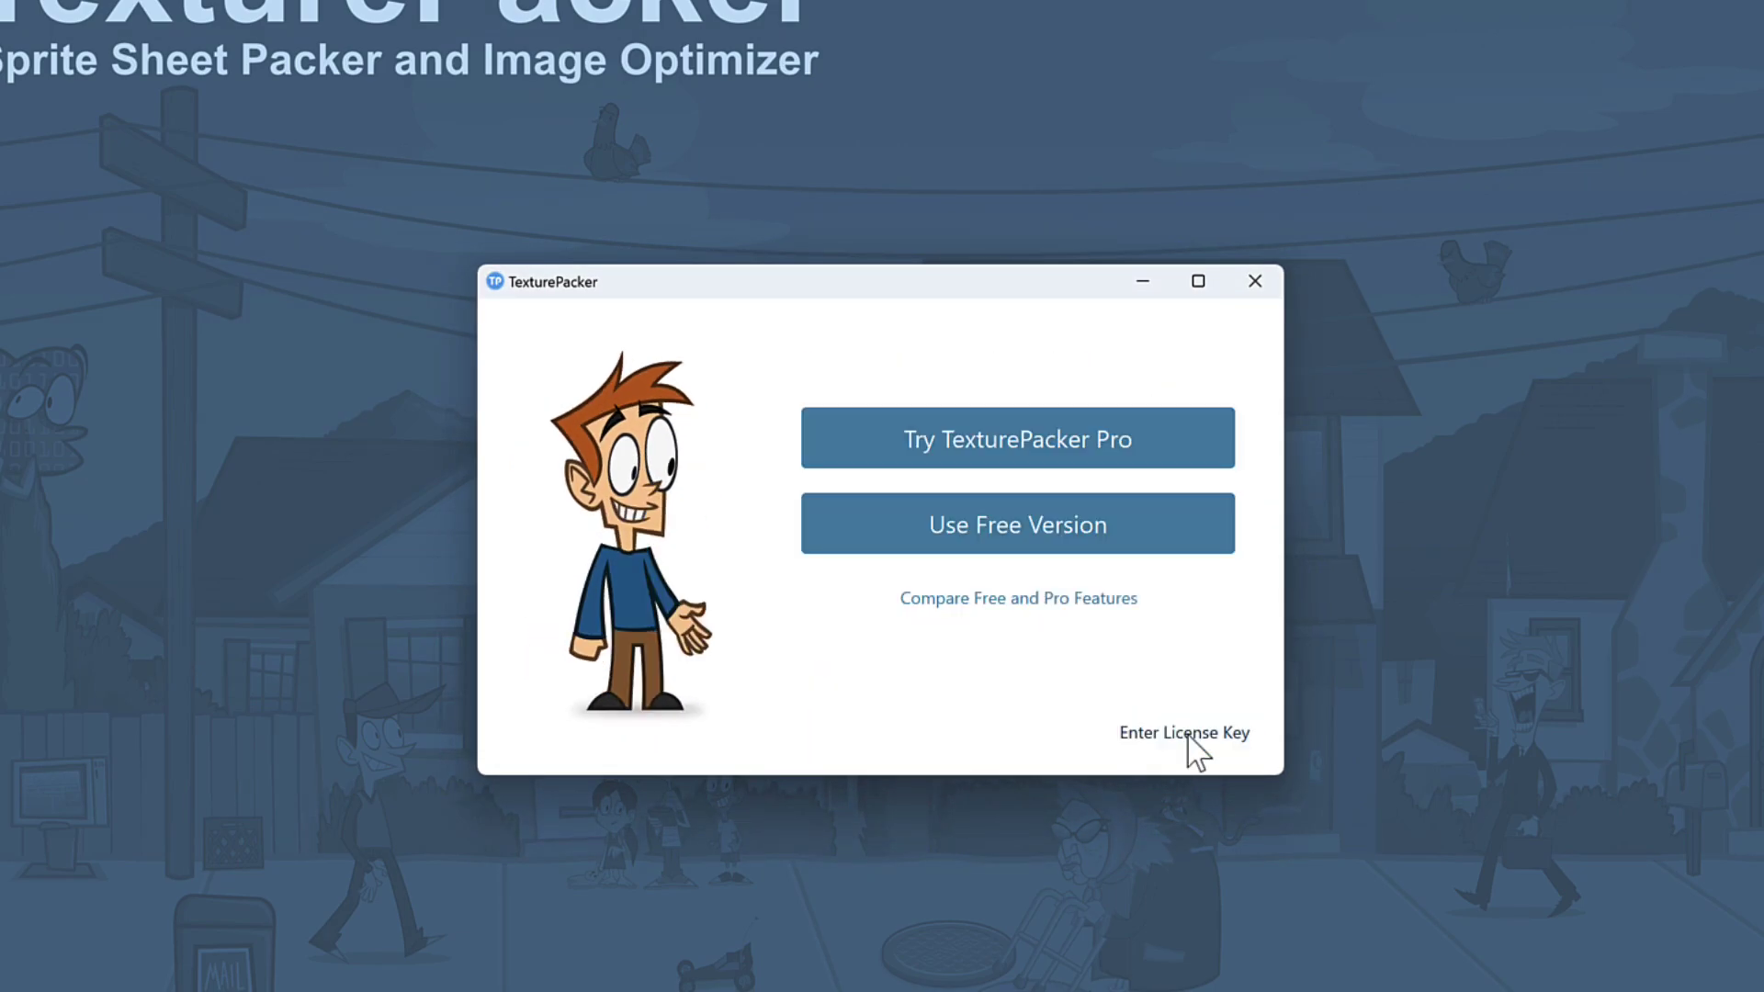
click(1069, 460)
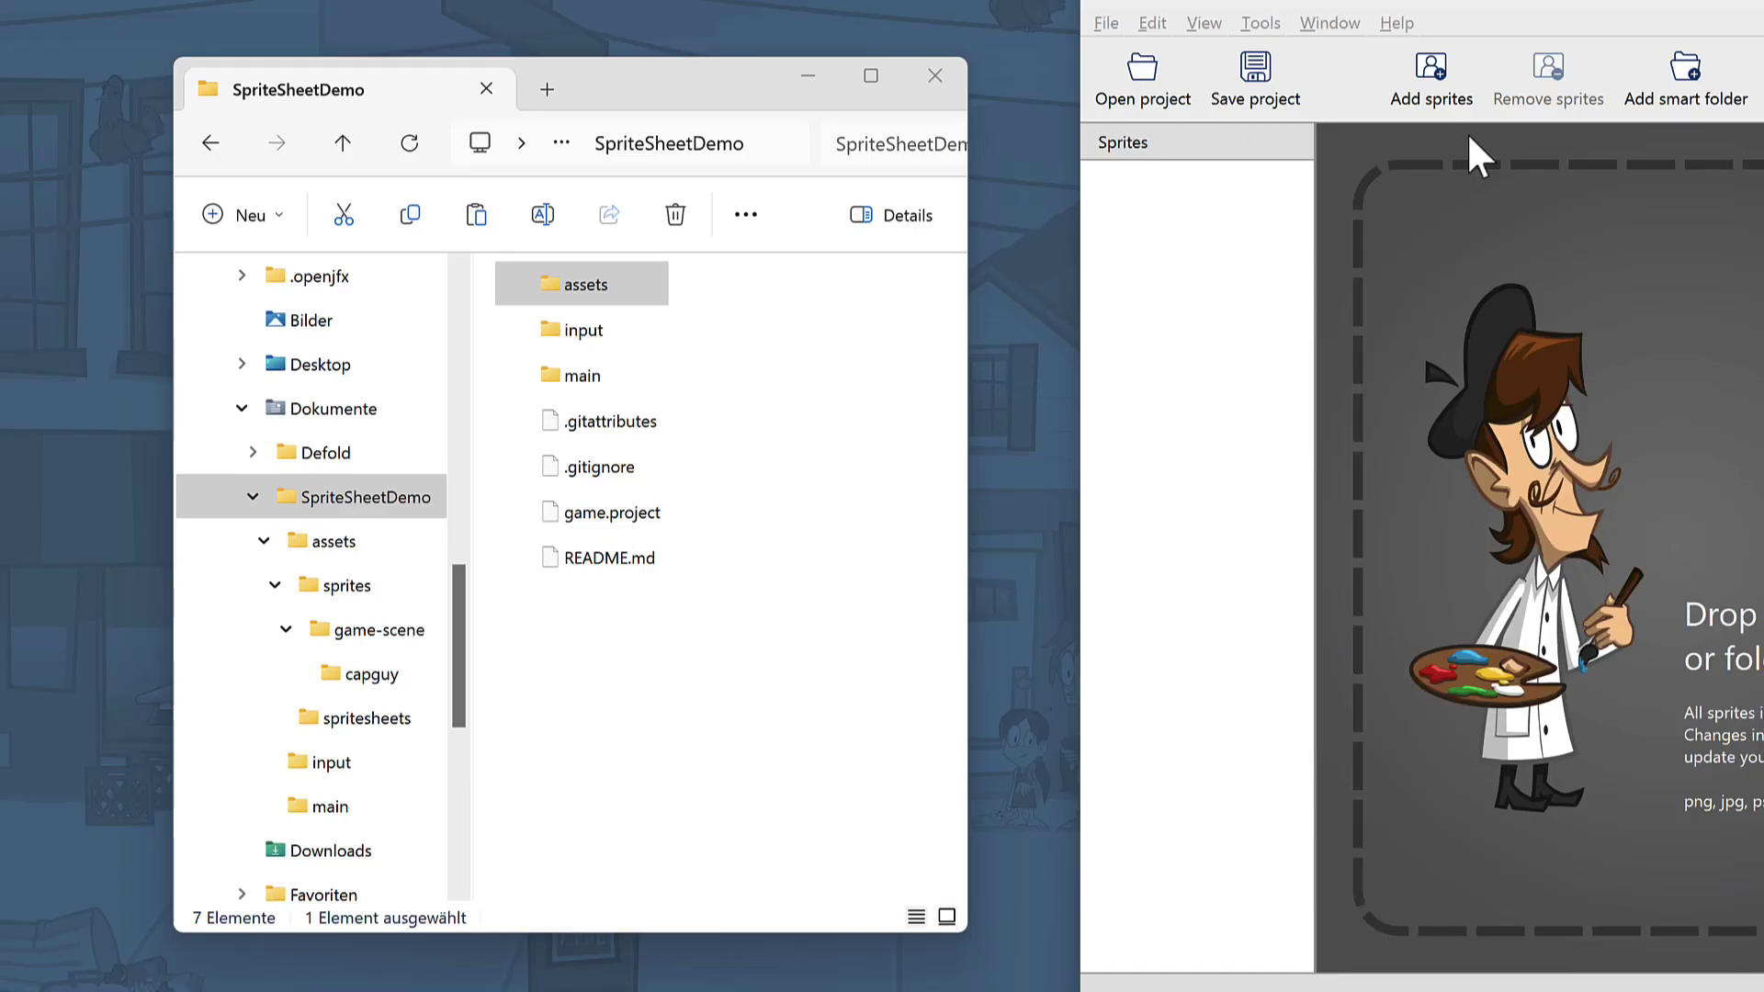
Browse File Explorer to assets/sprites, where game-scene holds background.png and the capguy frames
click(375, 540)
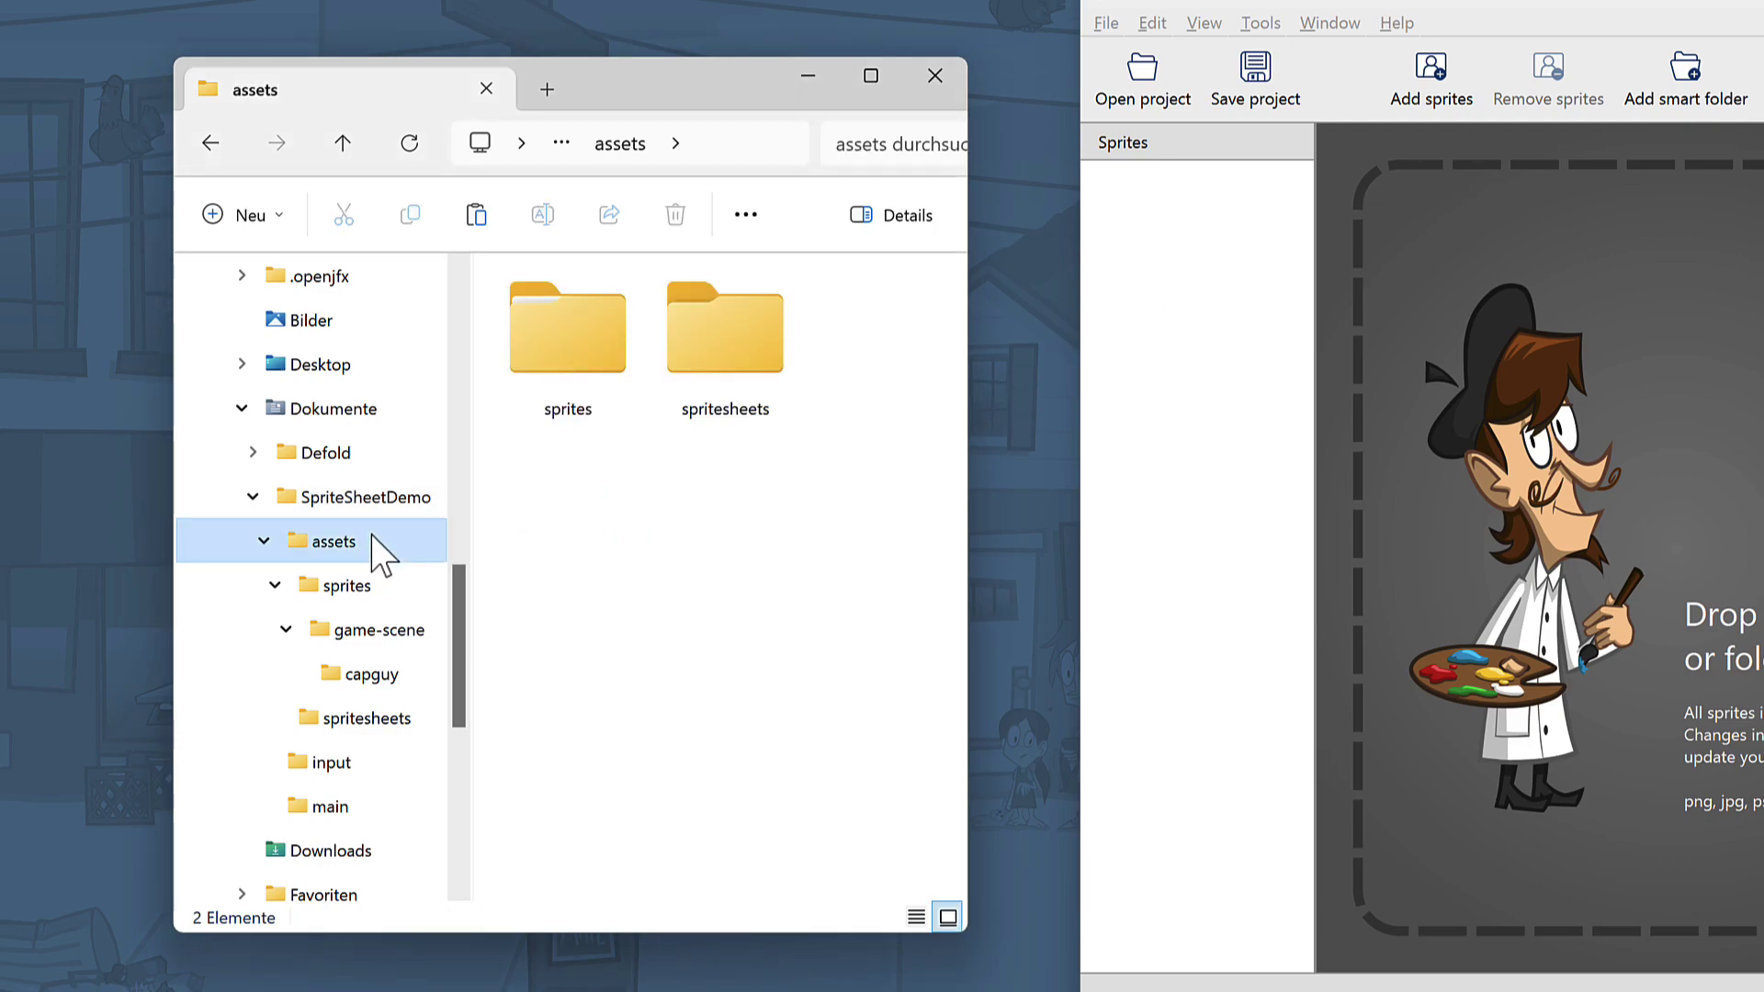
click(389, 581)
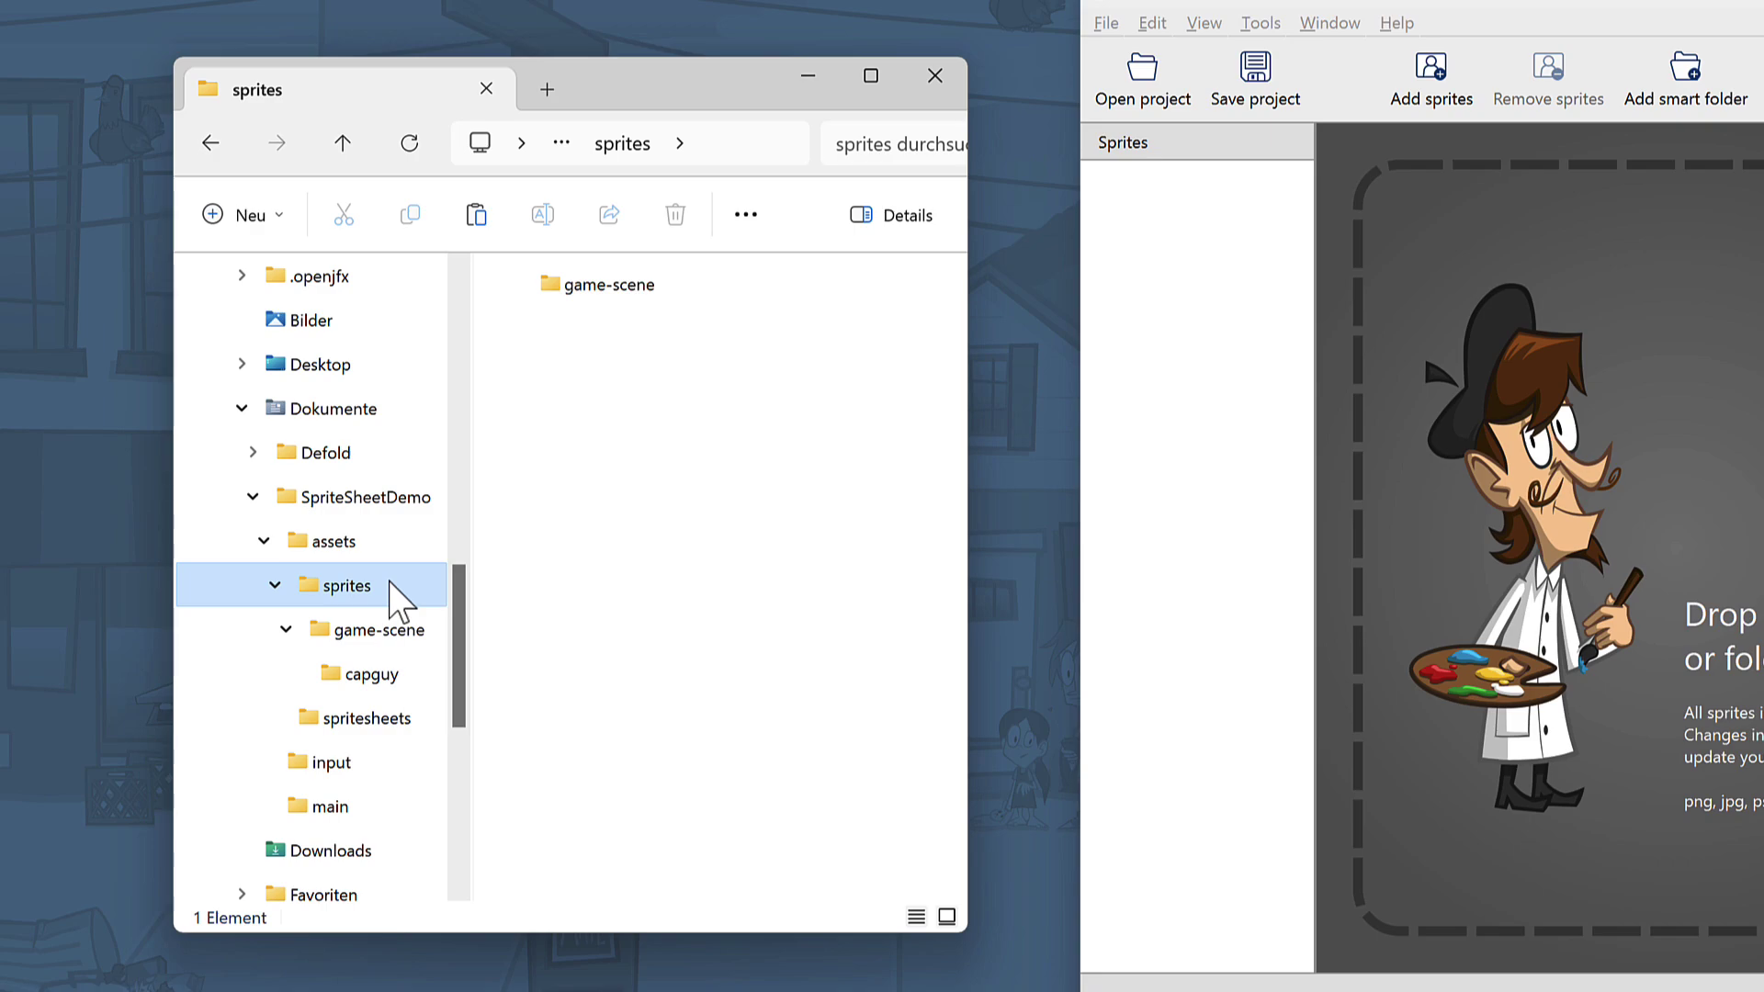
click(404, 640)
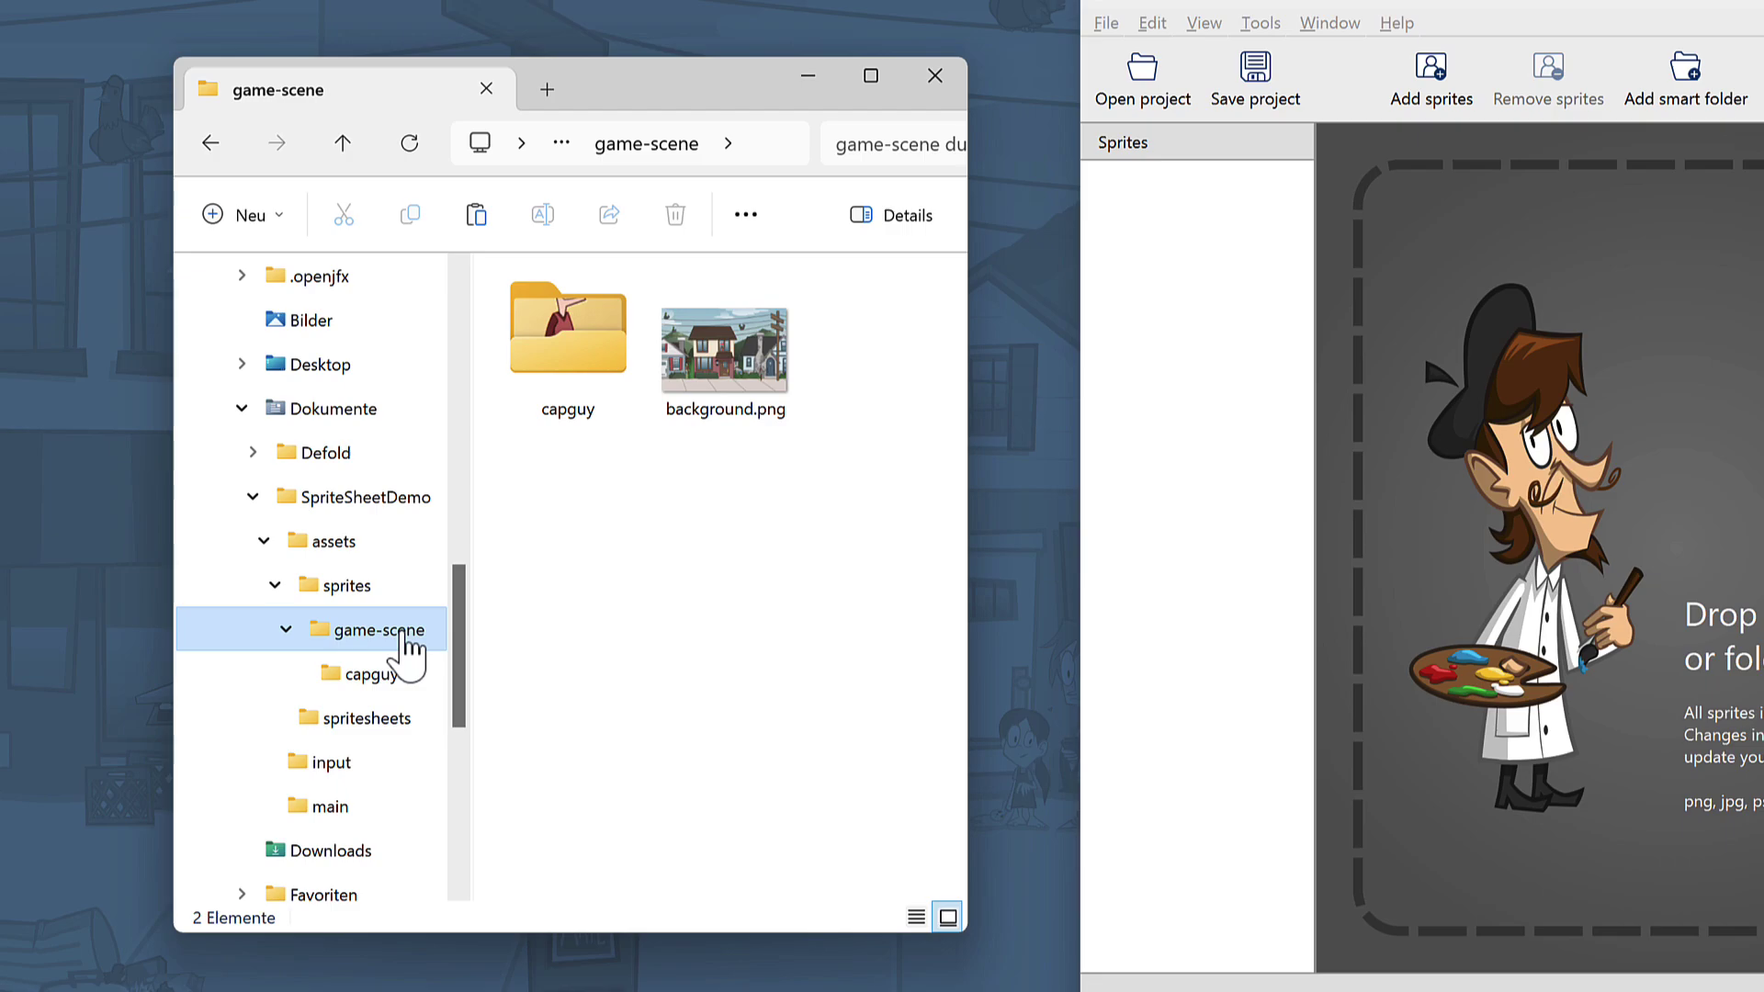
click(395, 684)
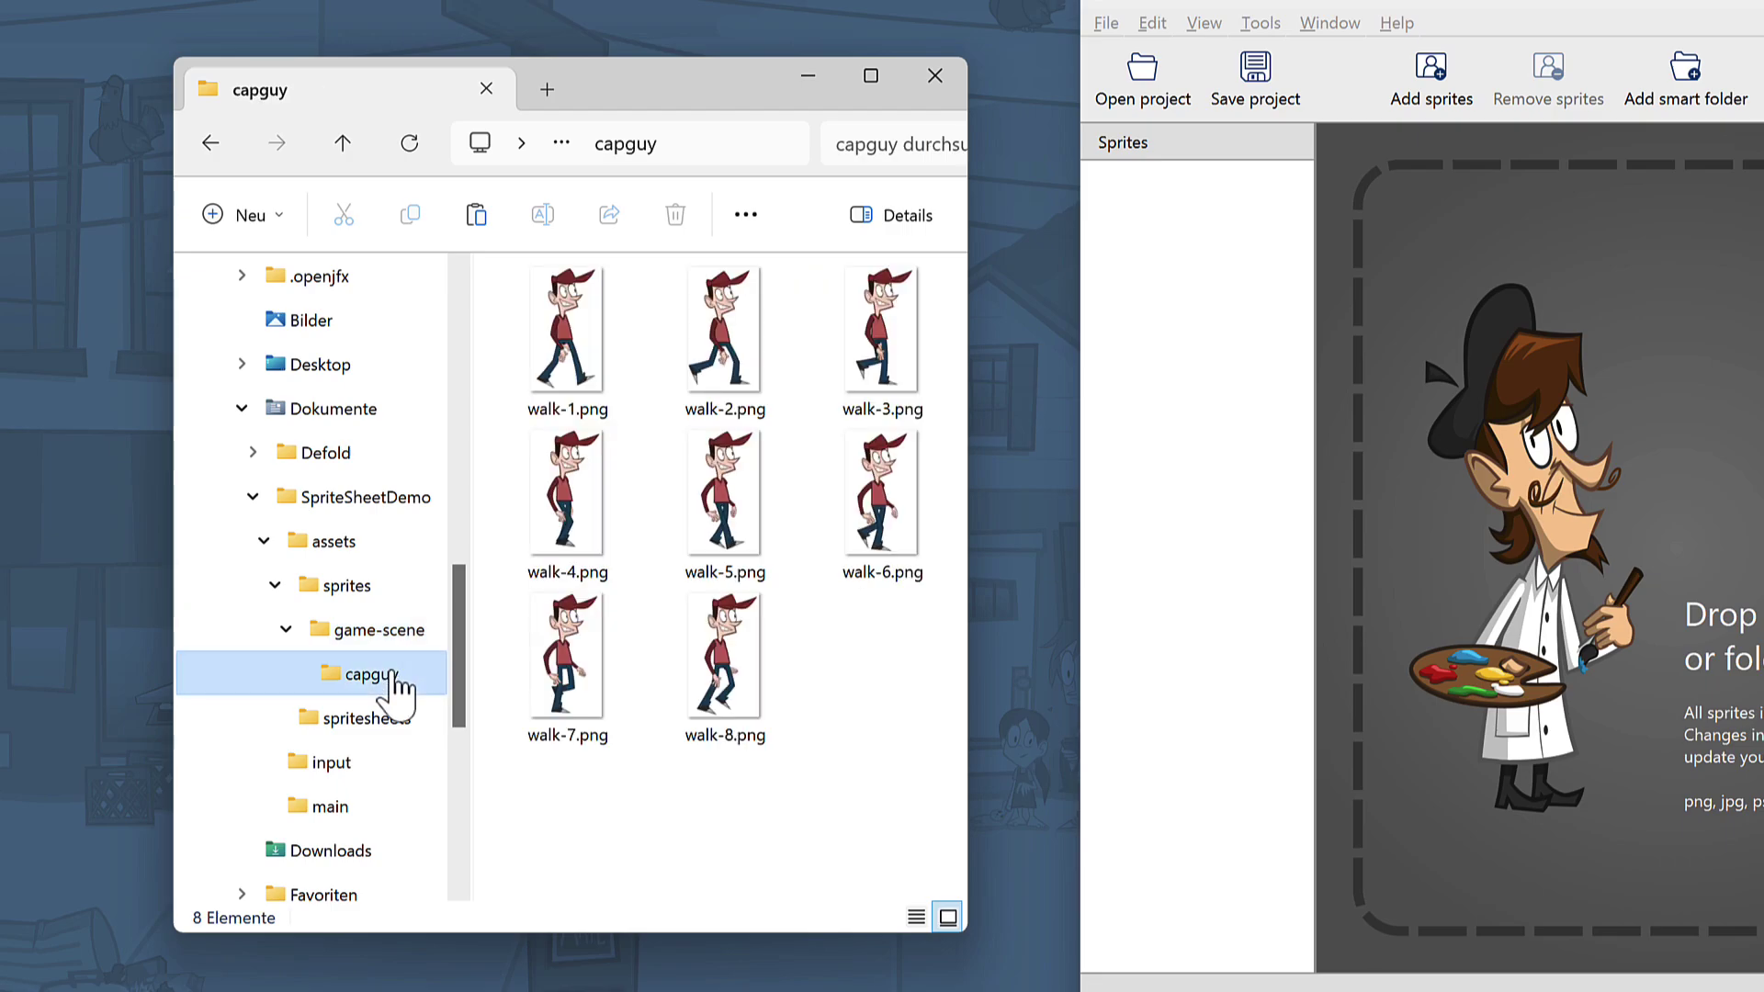
click(378, 629)
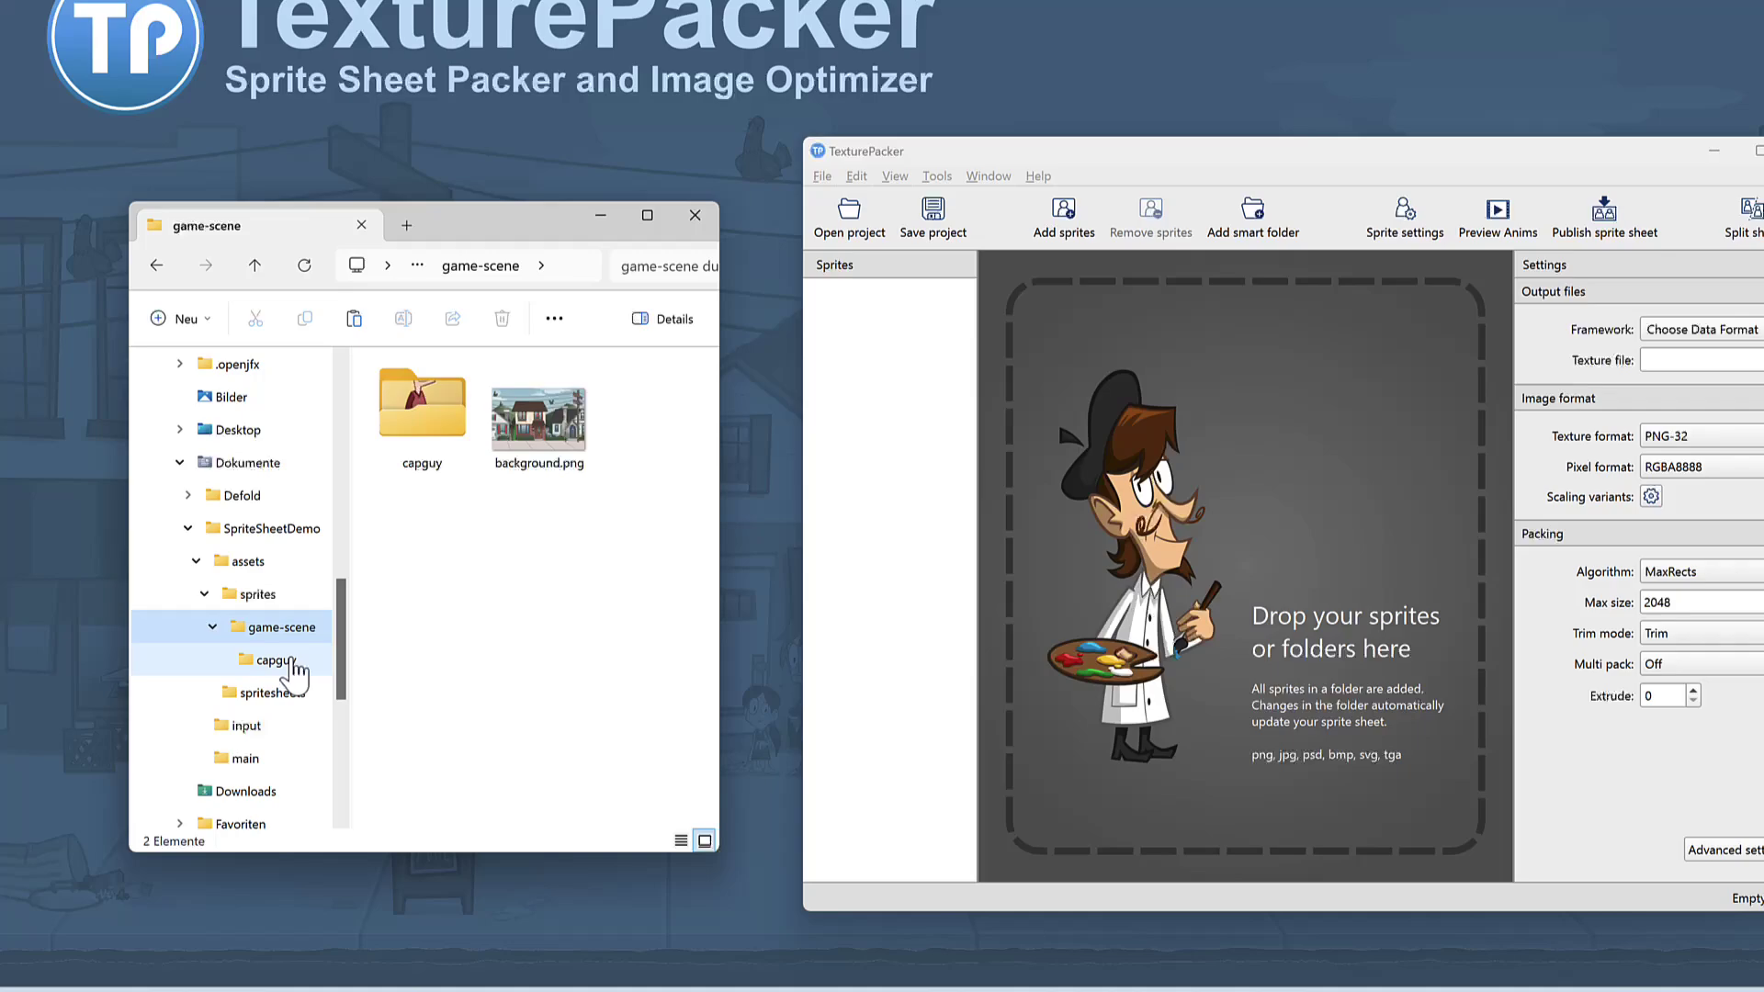
click(292, 661)
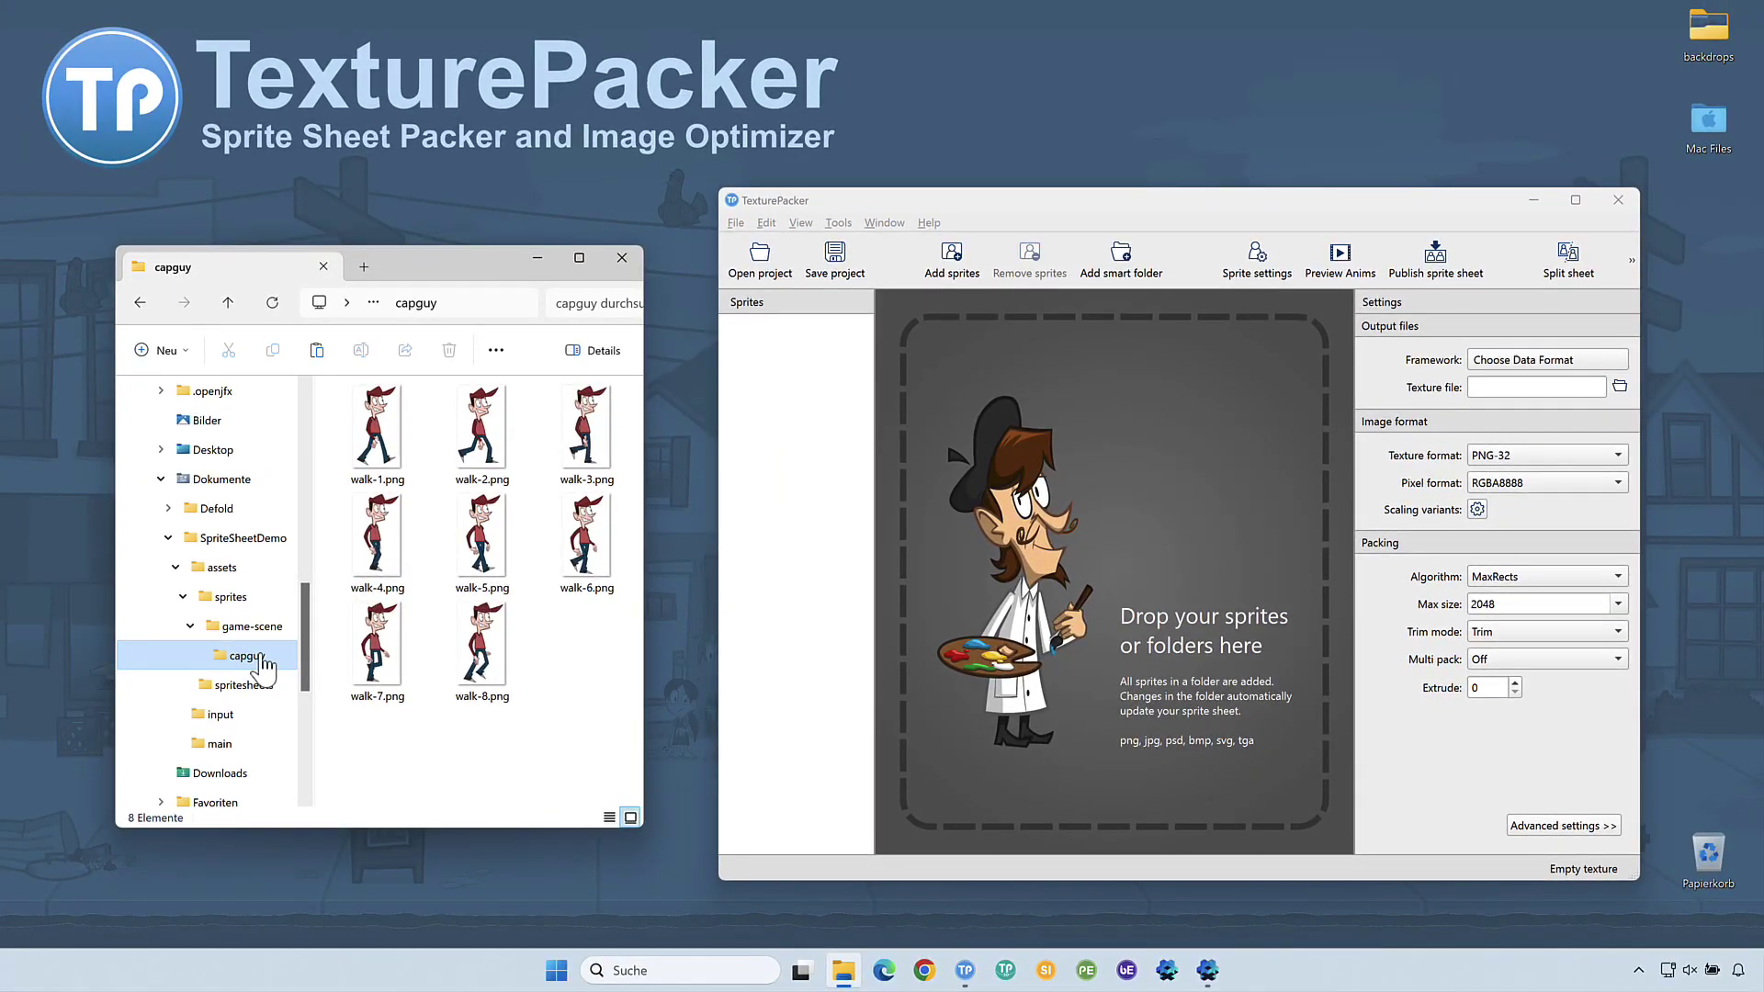
click(241, 608)
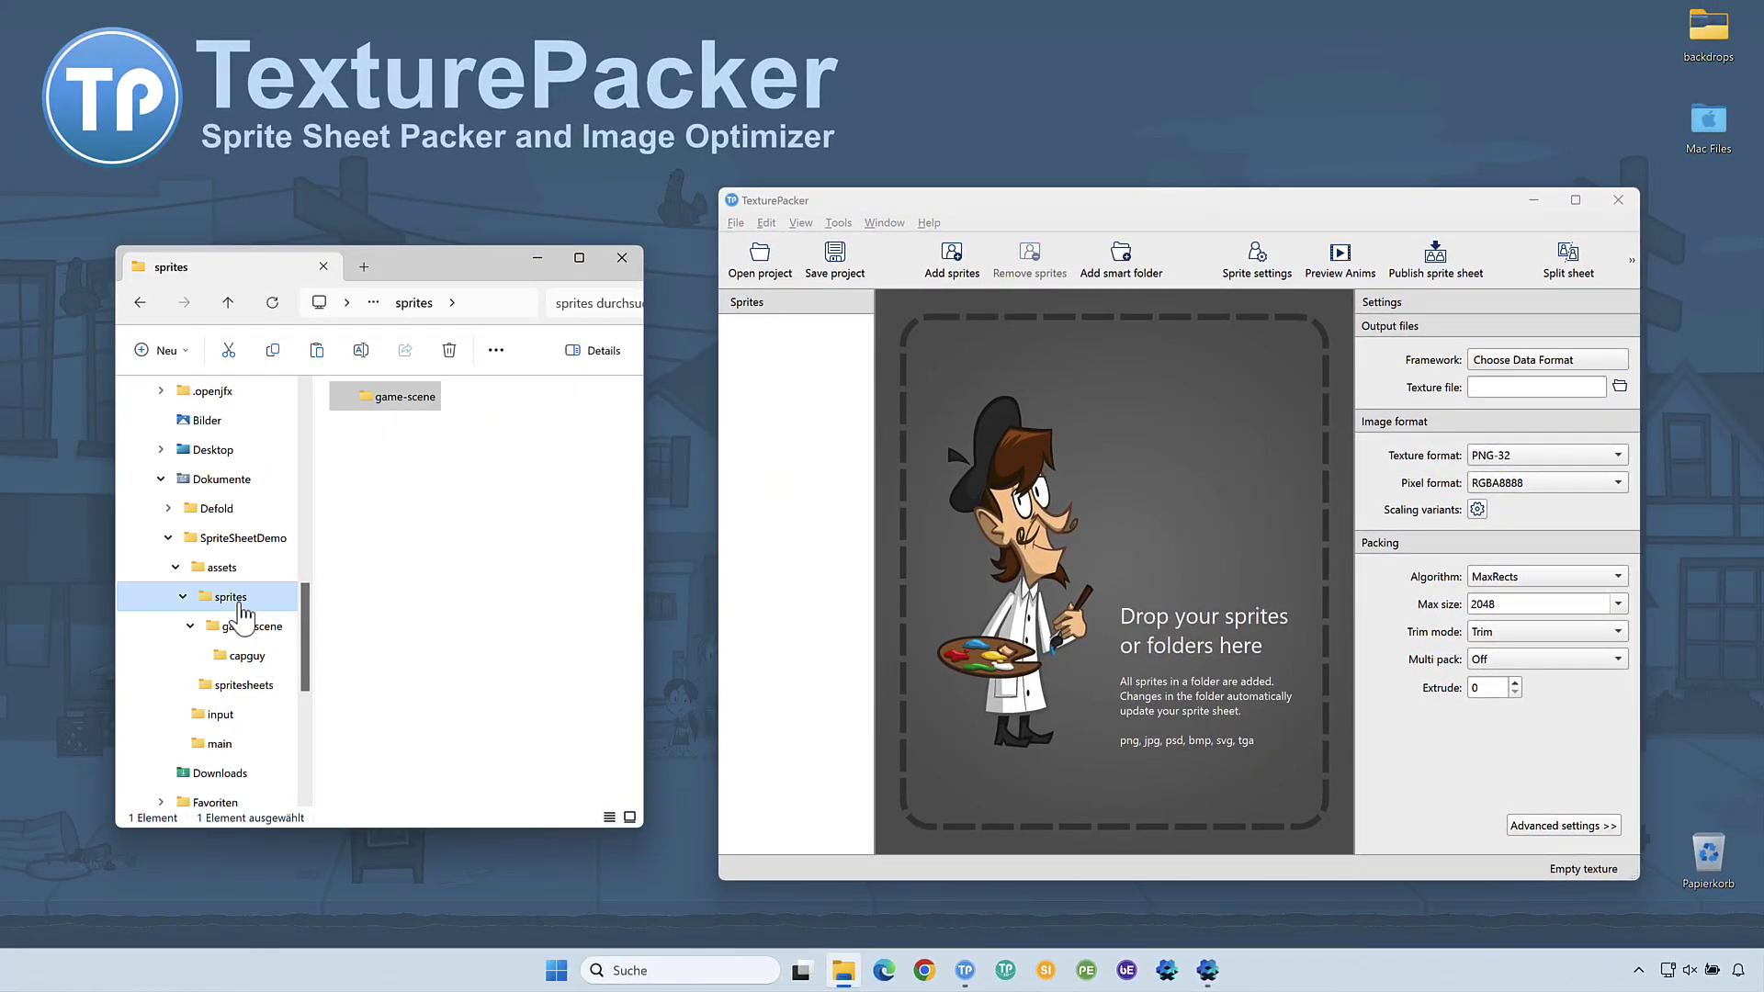
Drop the game-scene folder into Sprites and convert the data format to Defold
drag(377, 404, 780, 445)
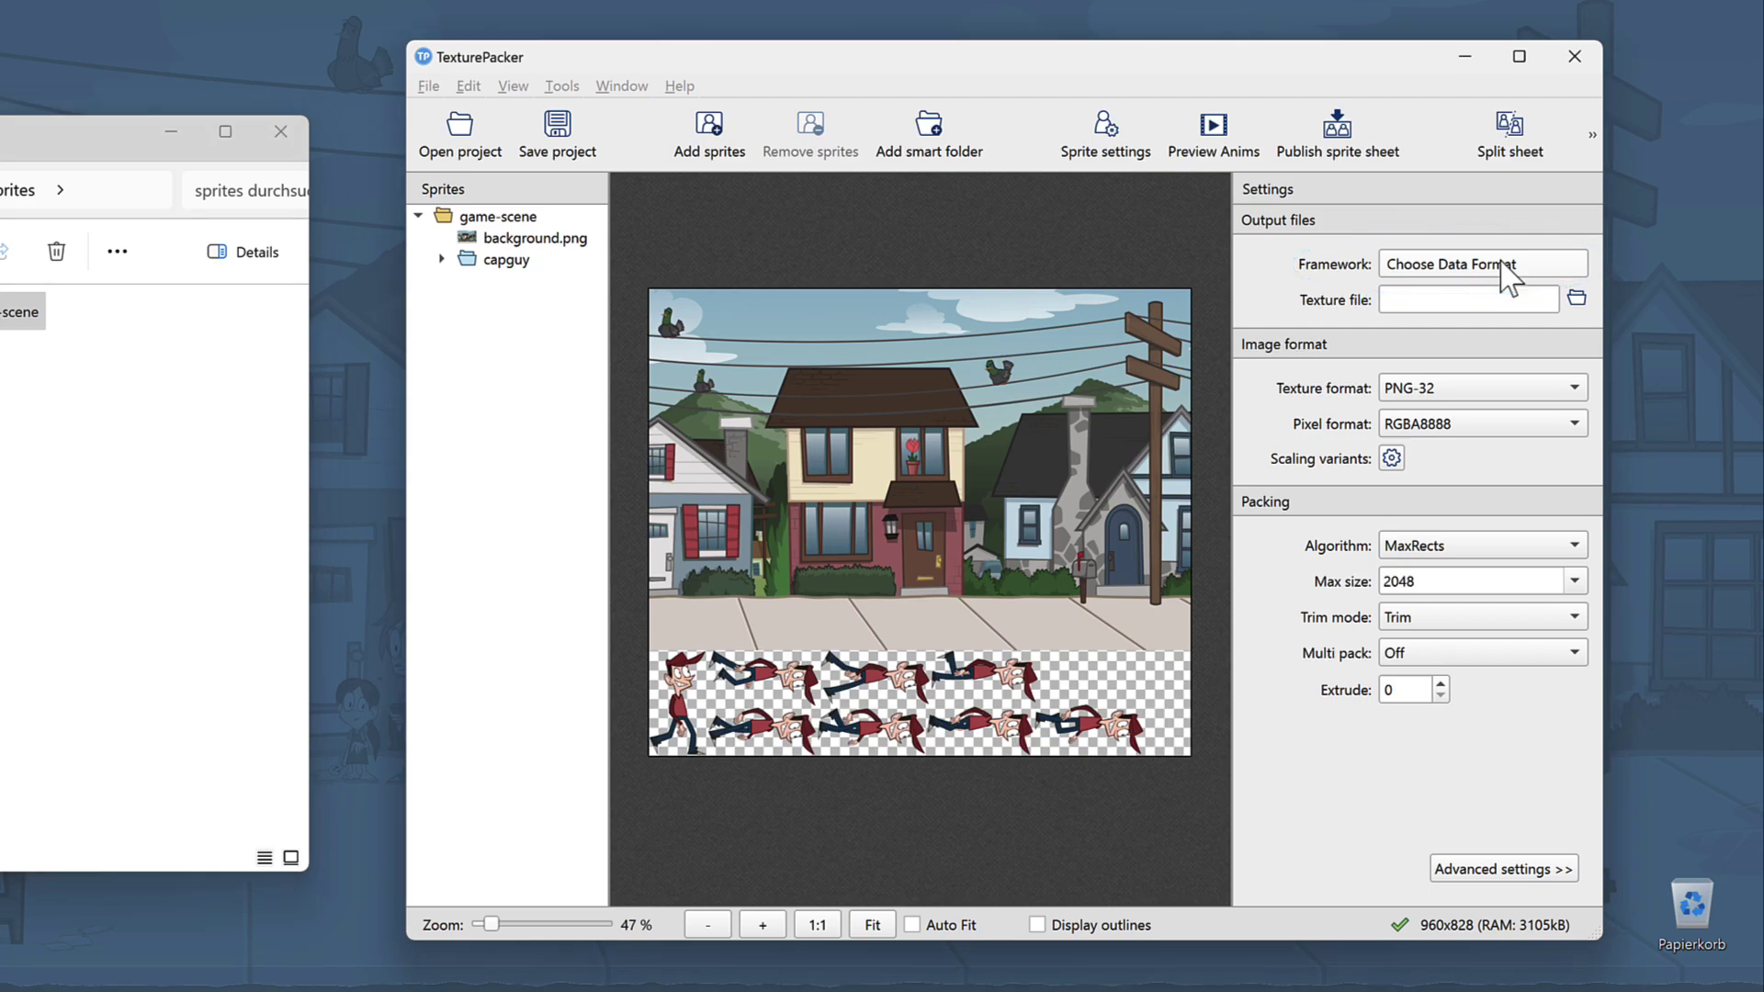
click(1502, 265)
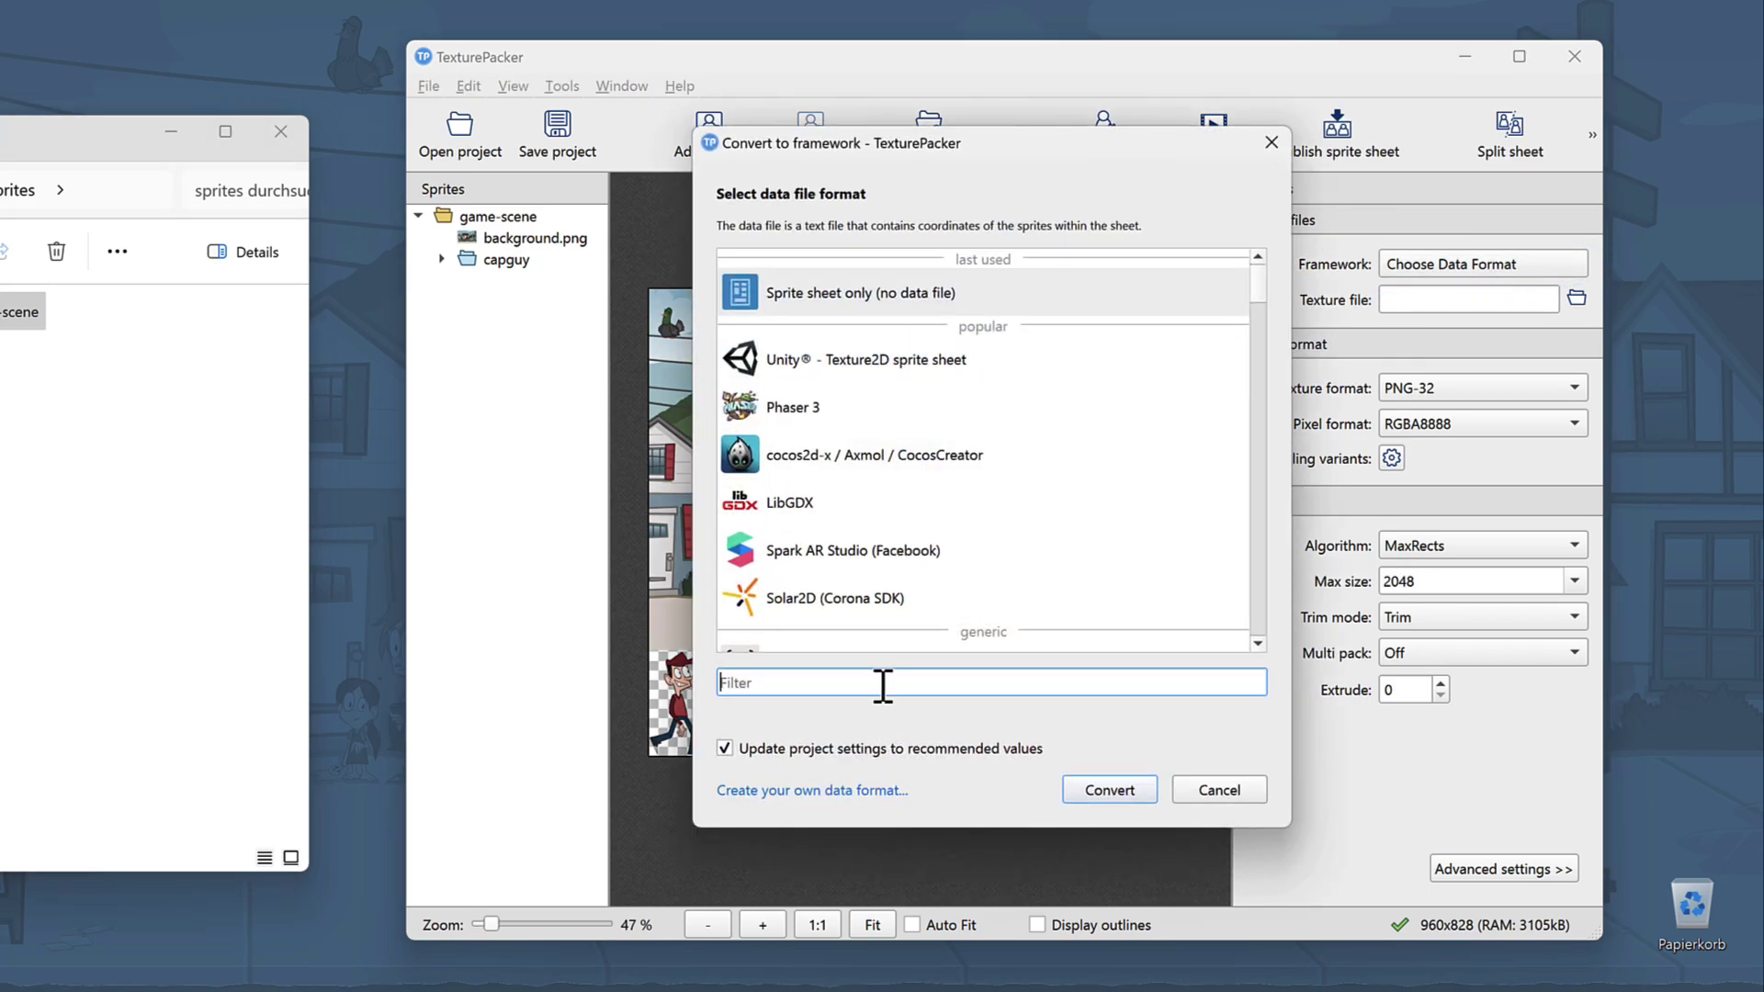
text(Def)
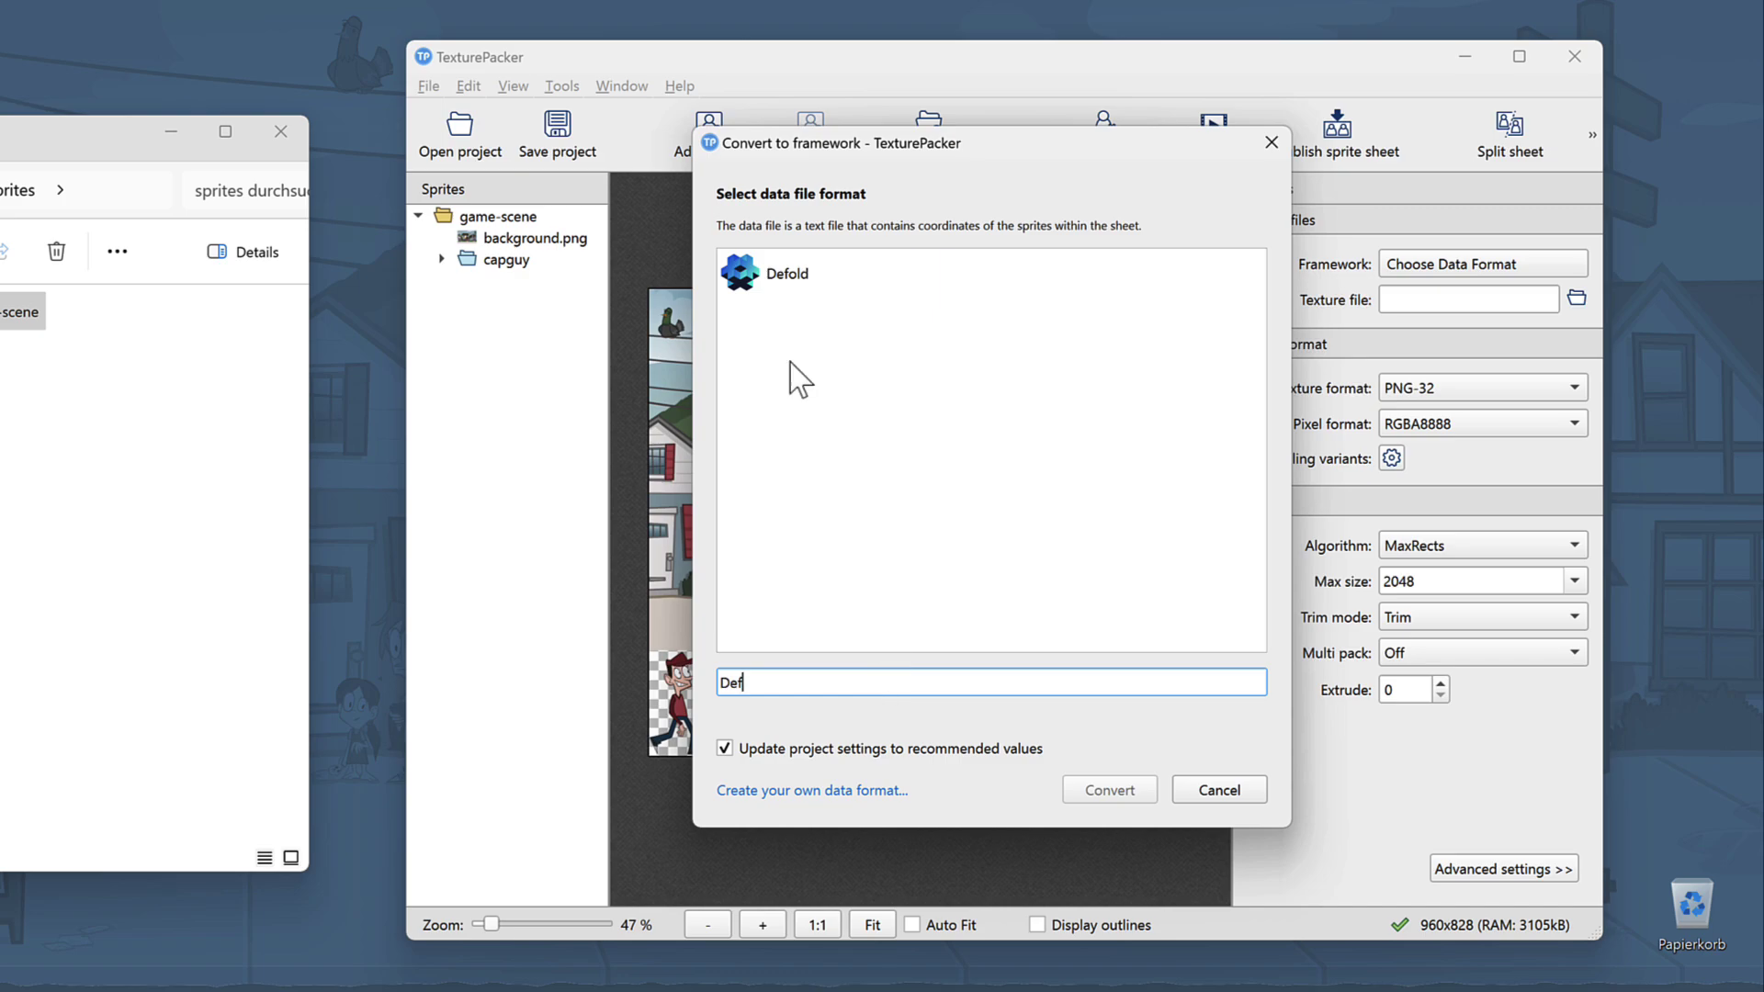
click(783, 287)
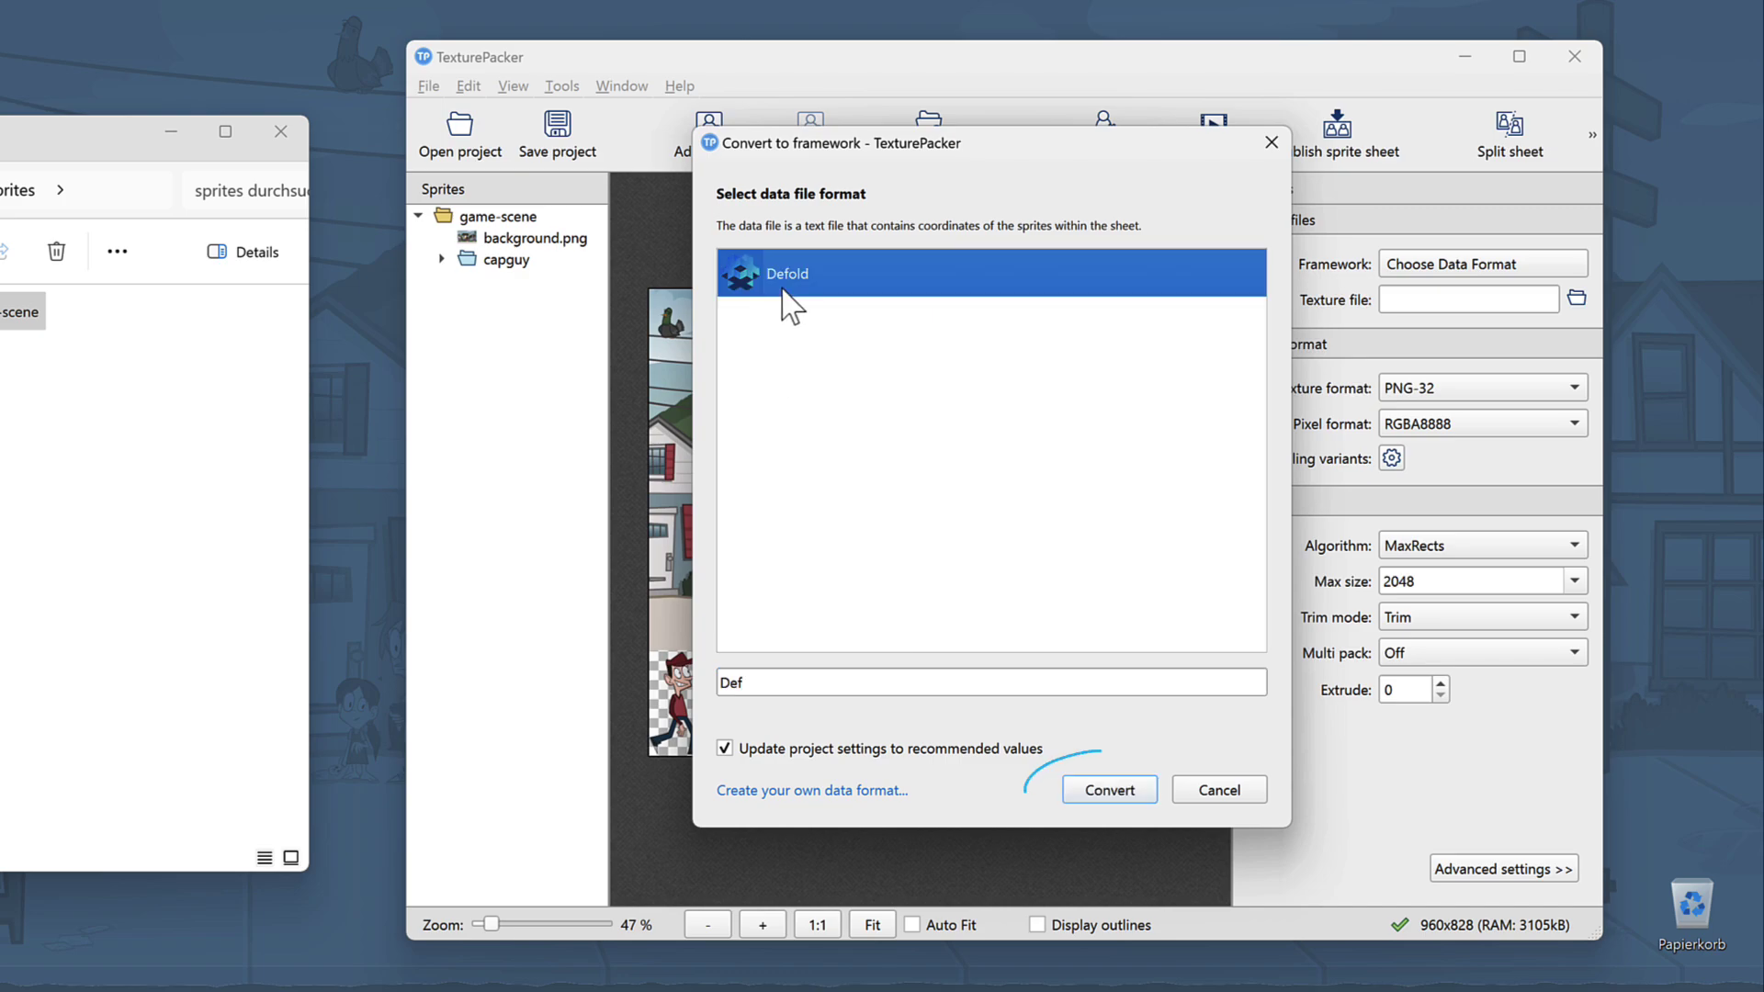
click(1109, 790)
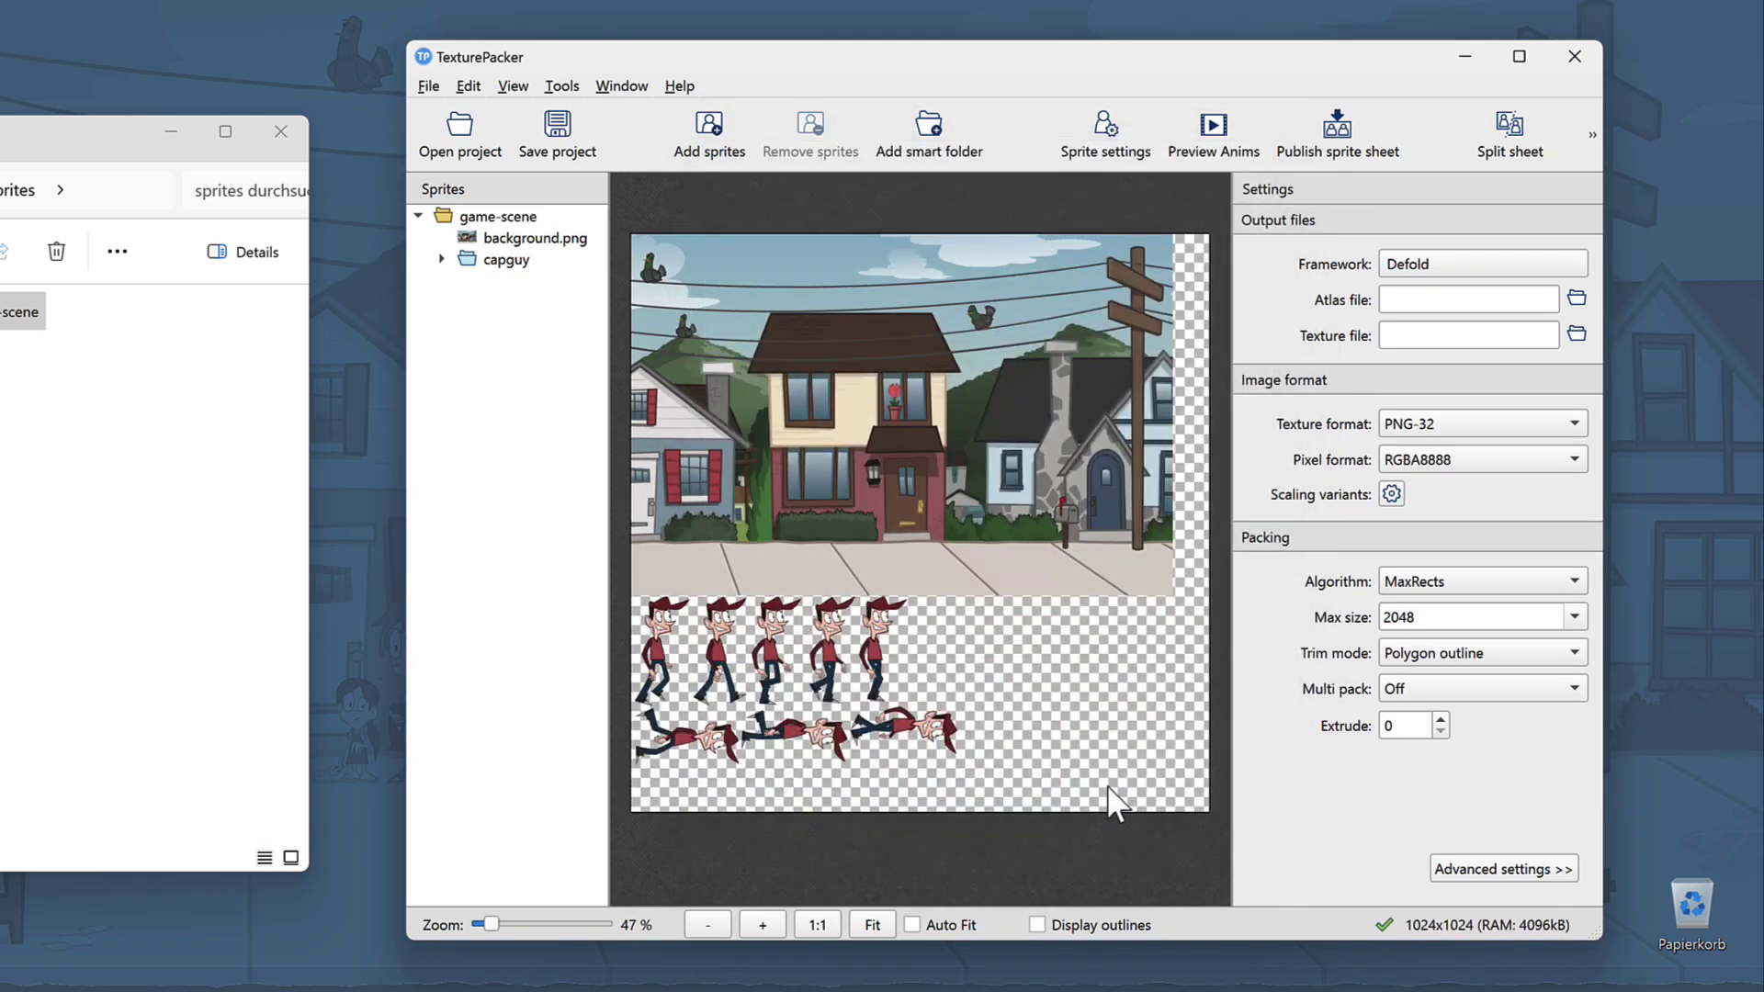
Set the atlas file to spritesheets/game-scene.tpinfo and publish the sprite sheet
click(1576, 298)
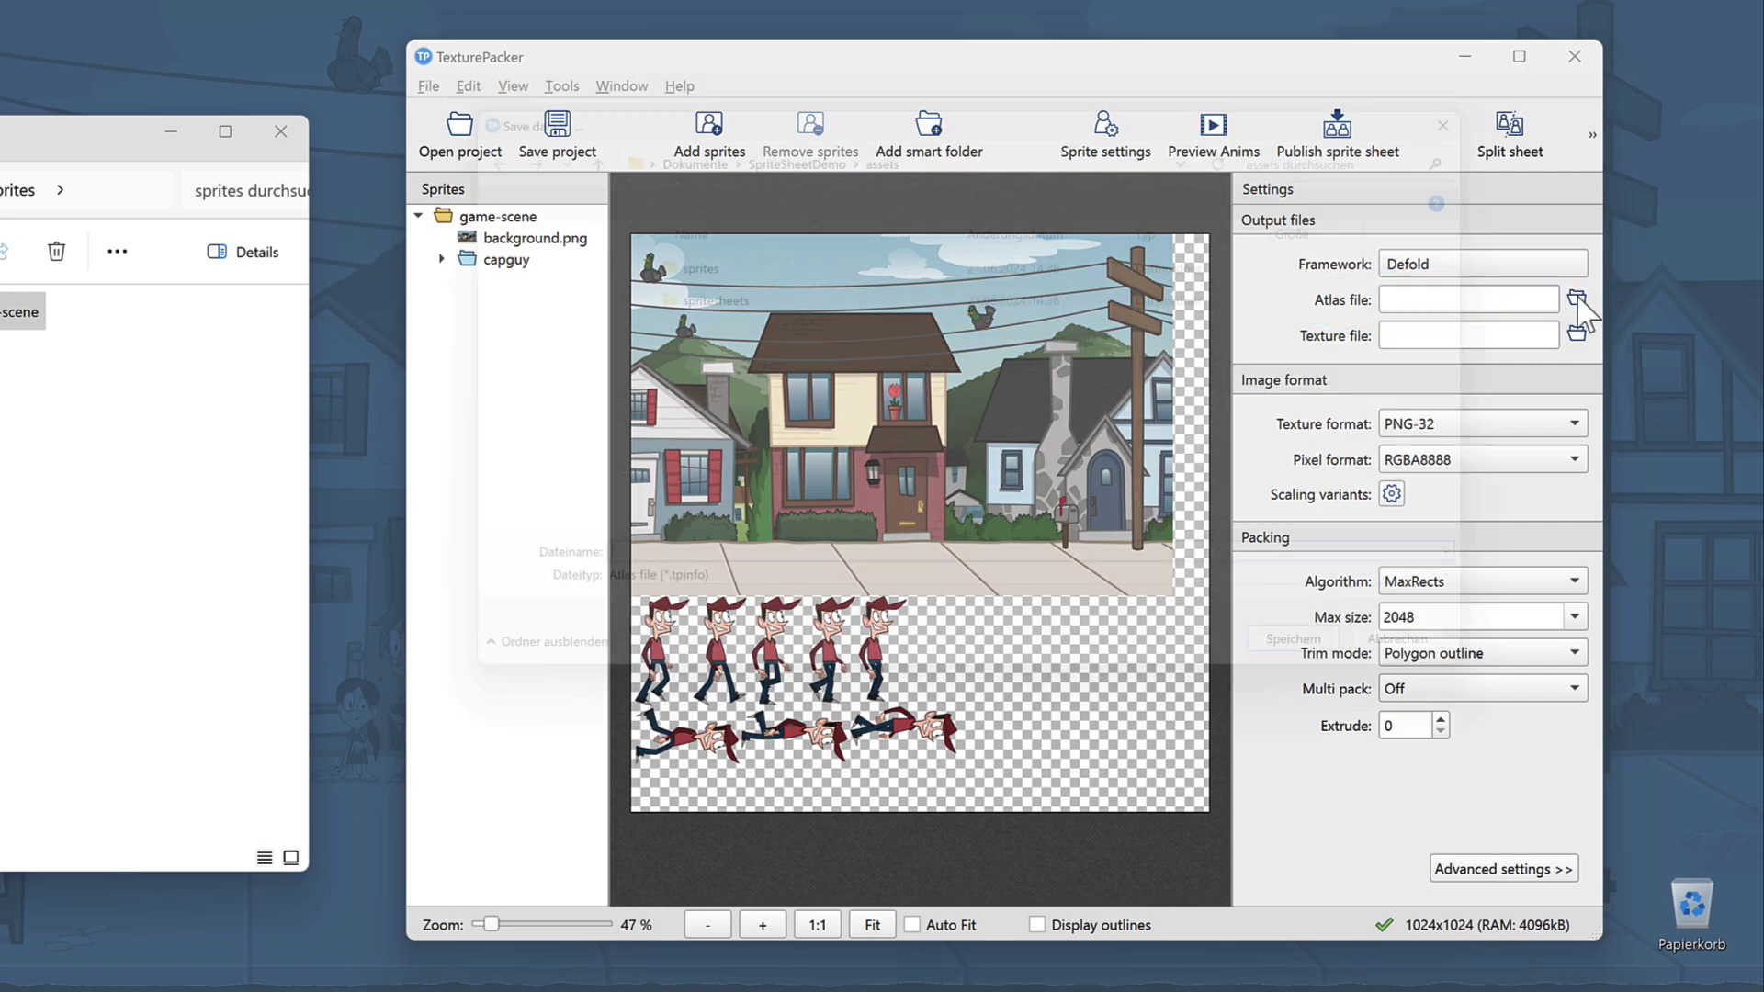
double_click(715, 296)
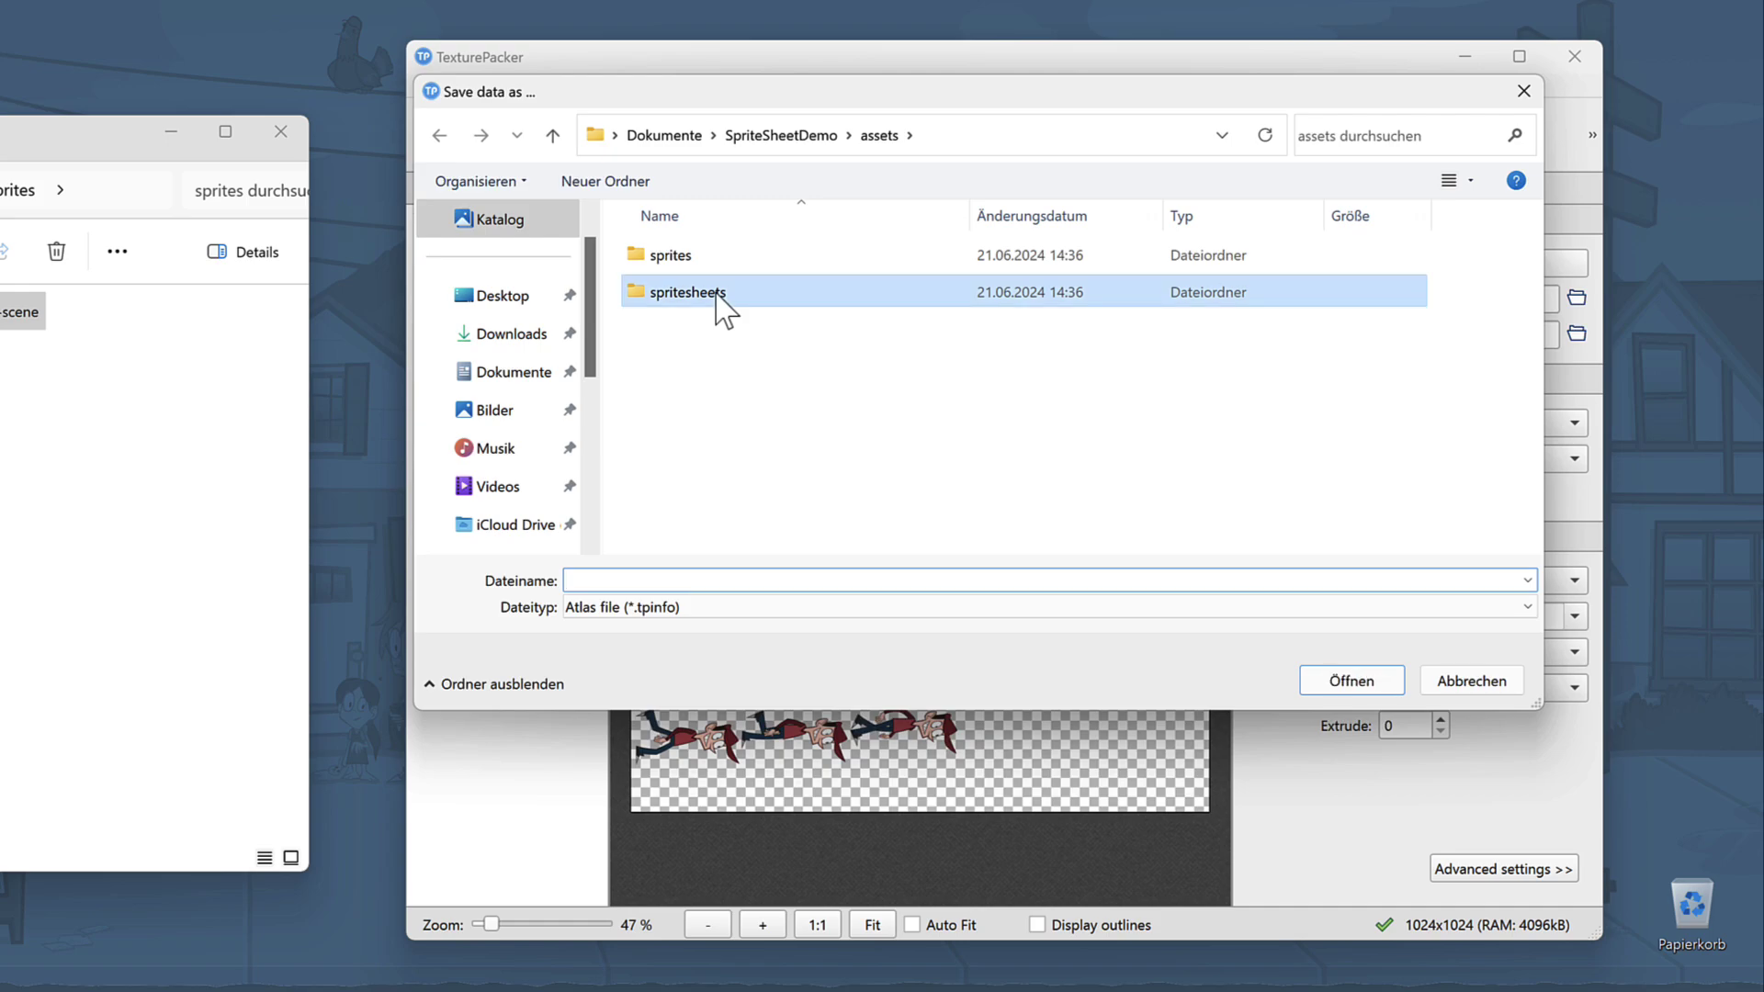
click(644, 579)
text(game-sce)
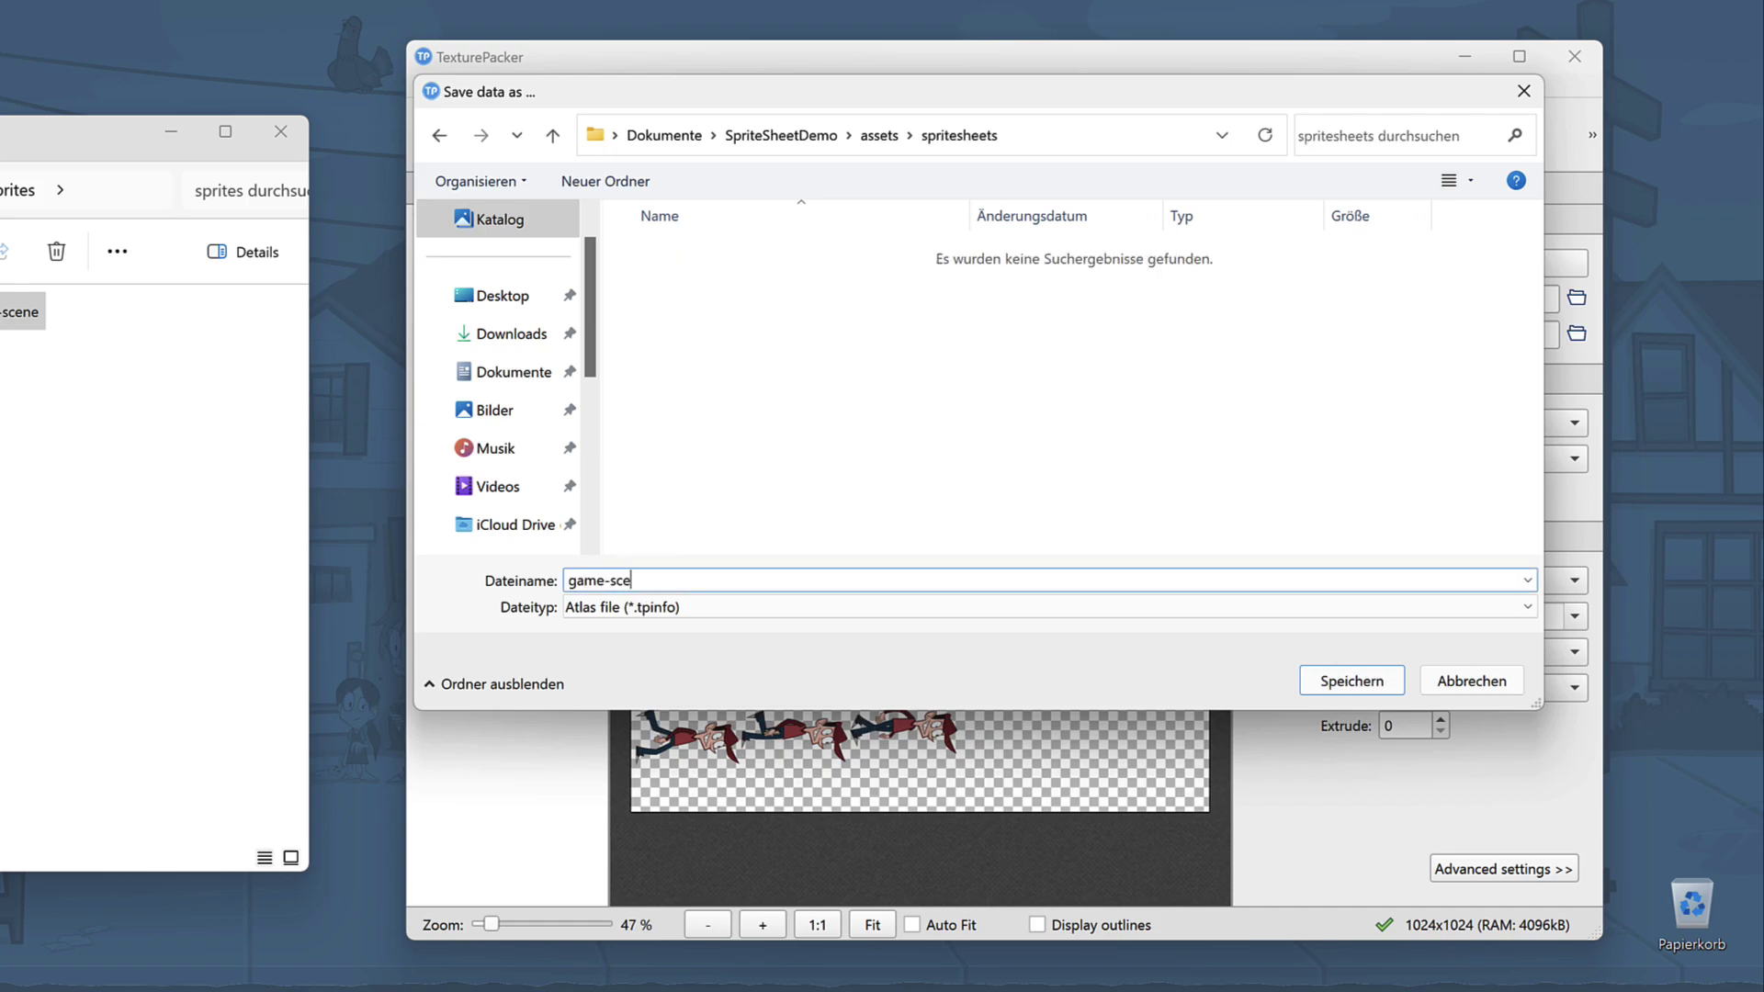
text(ne)
key(Return)
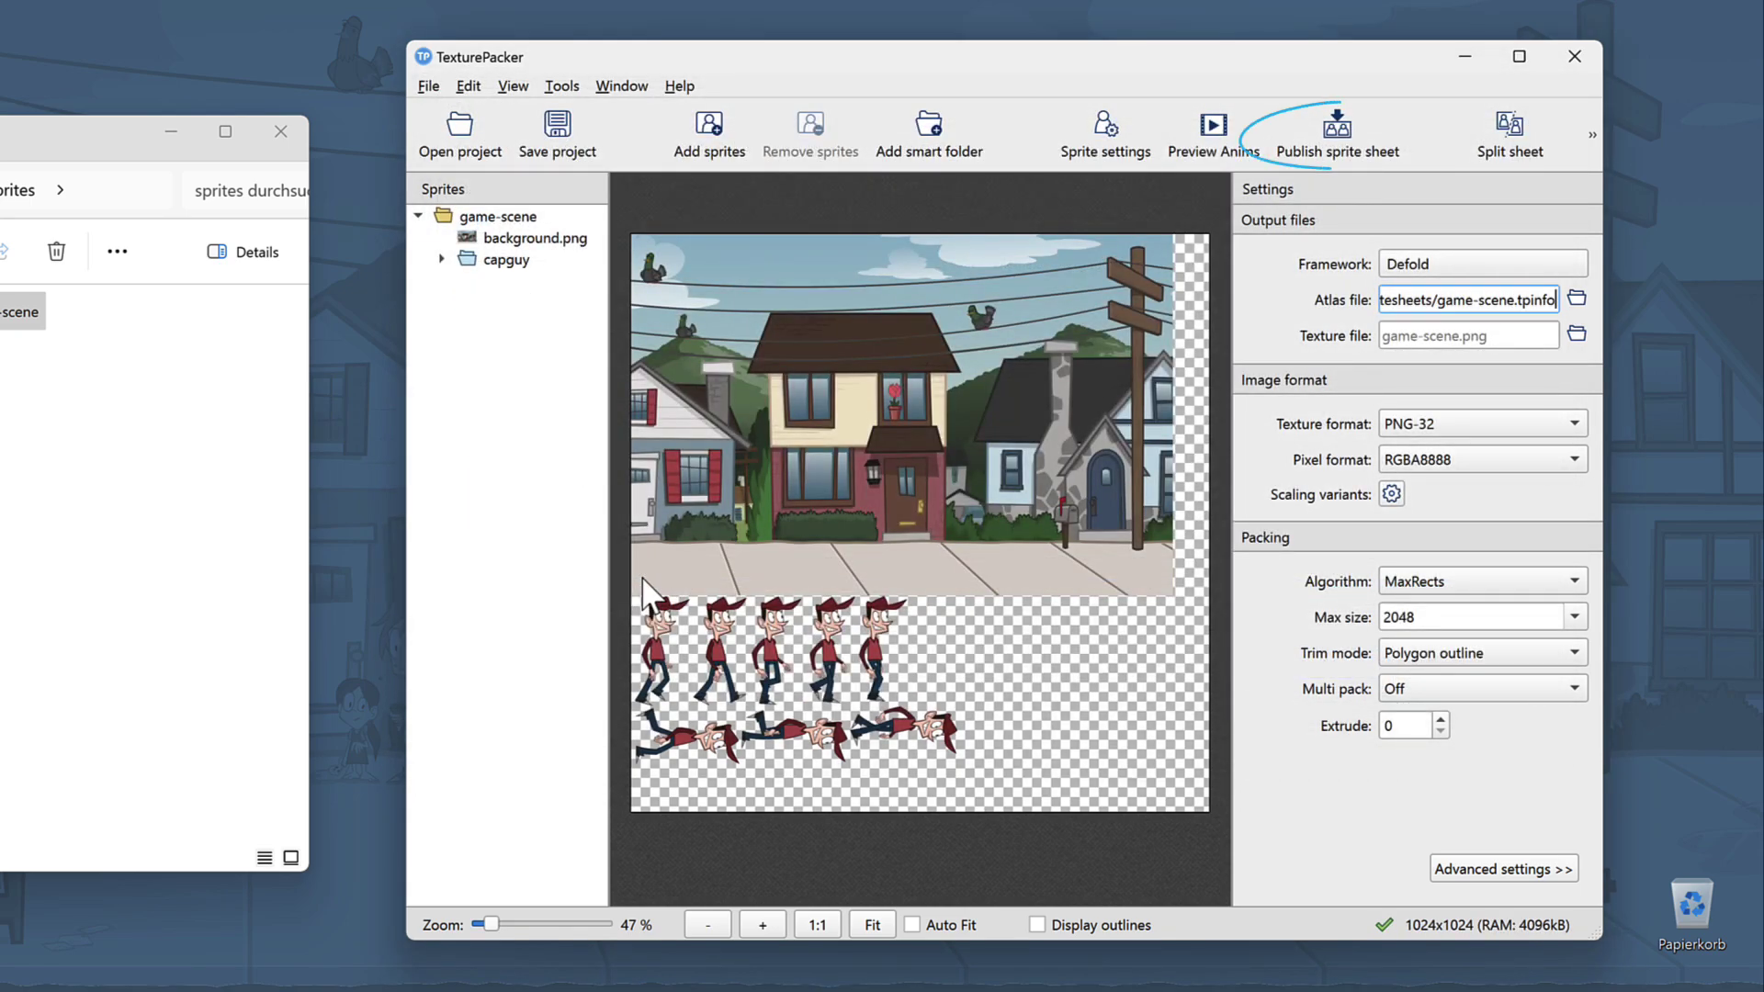
click(1339, 140)
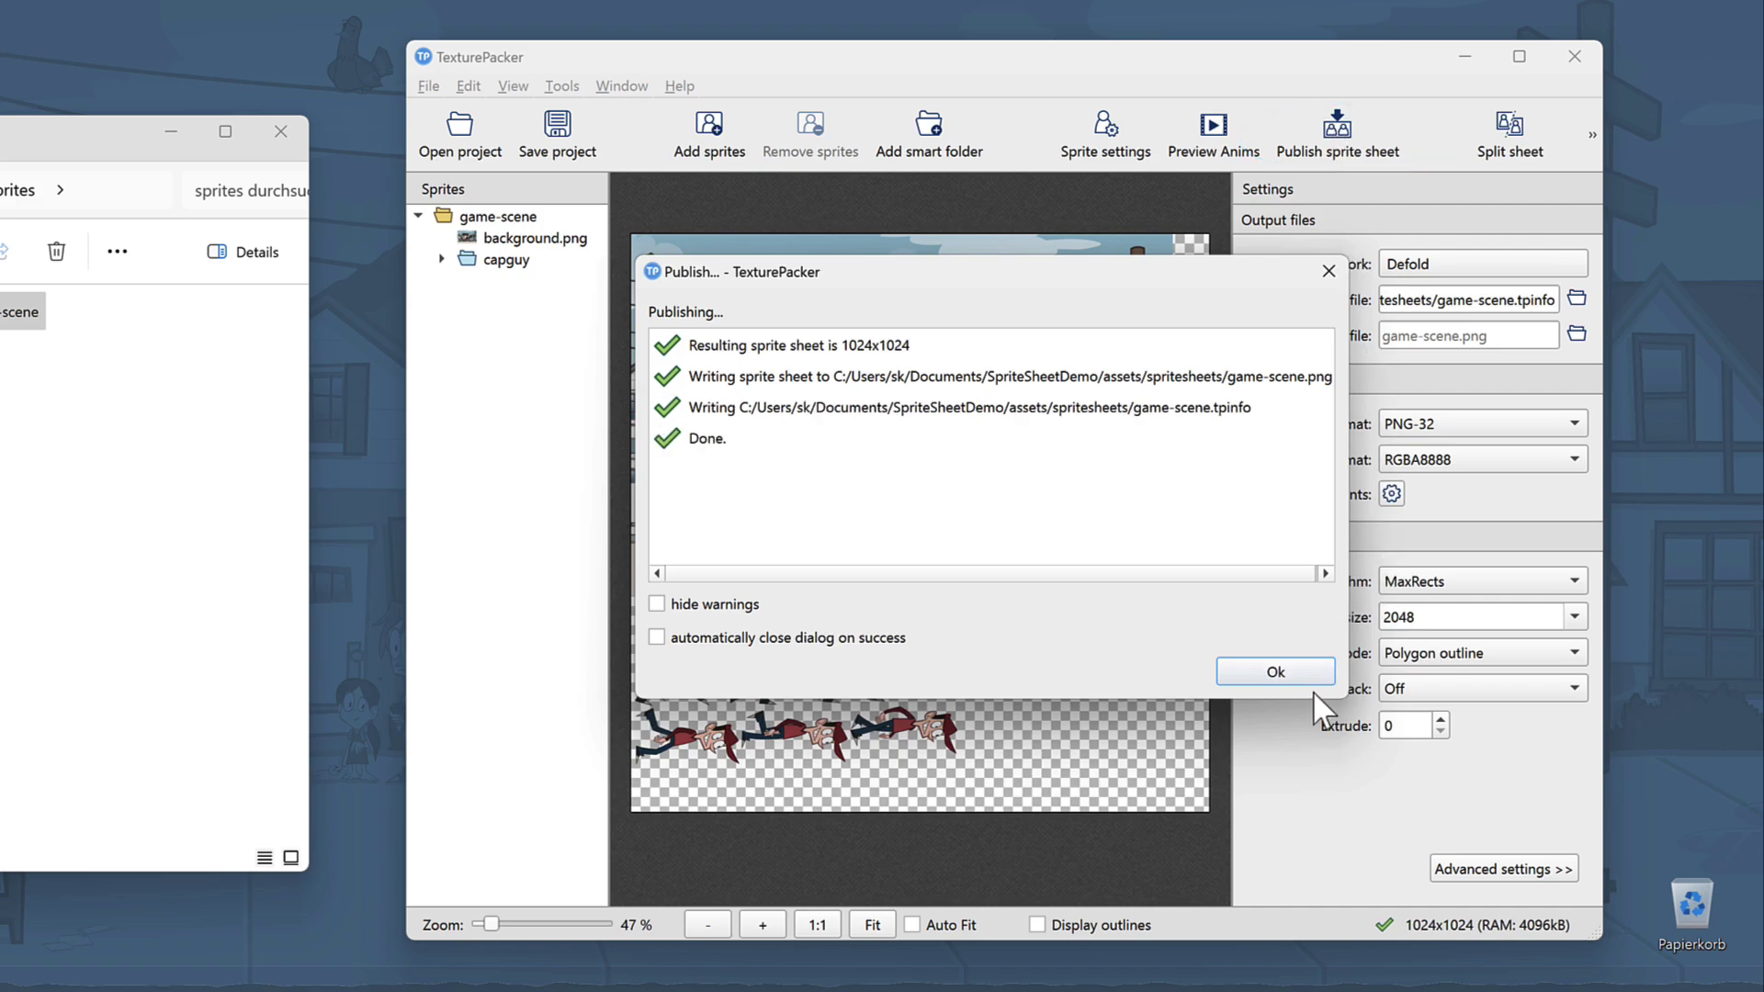
click(1286, 674)
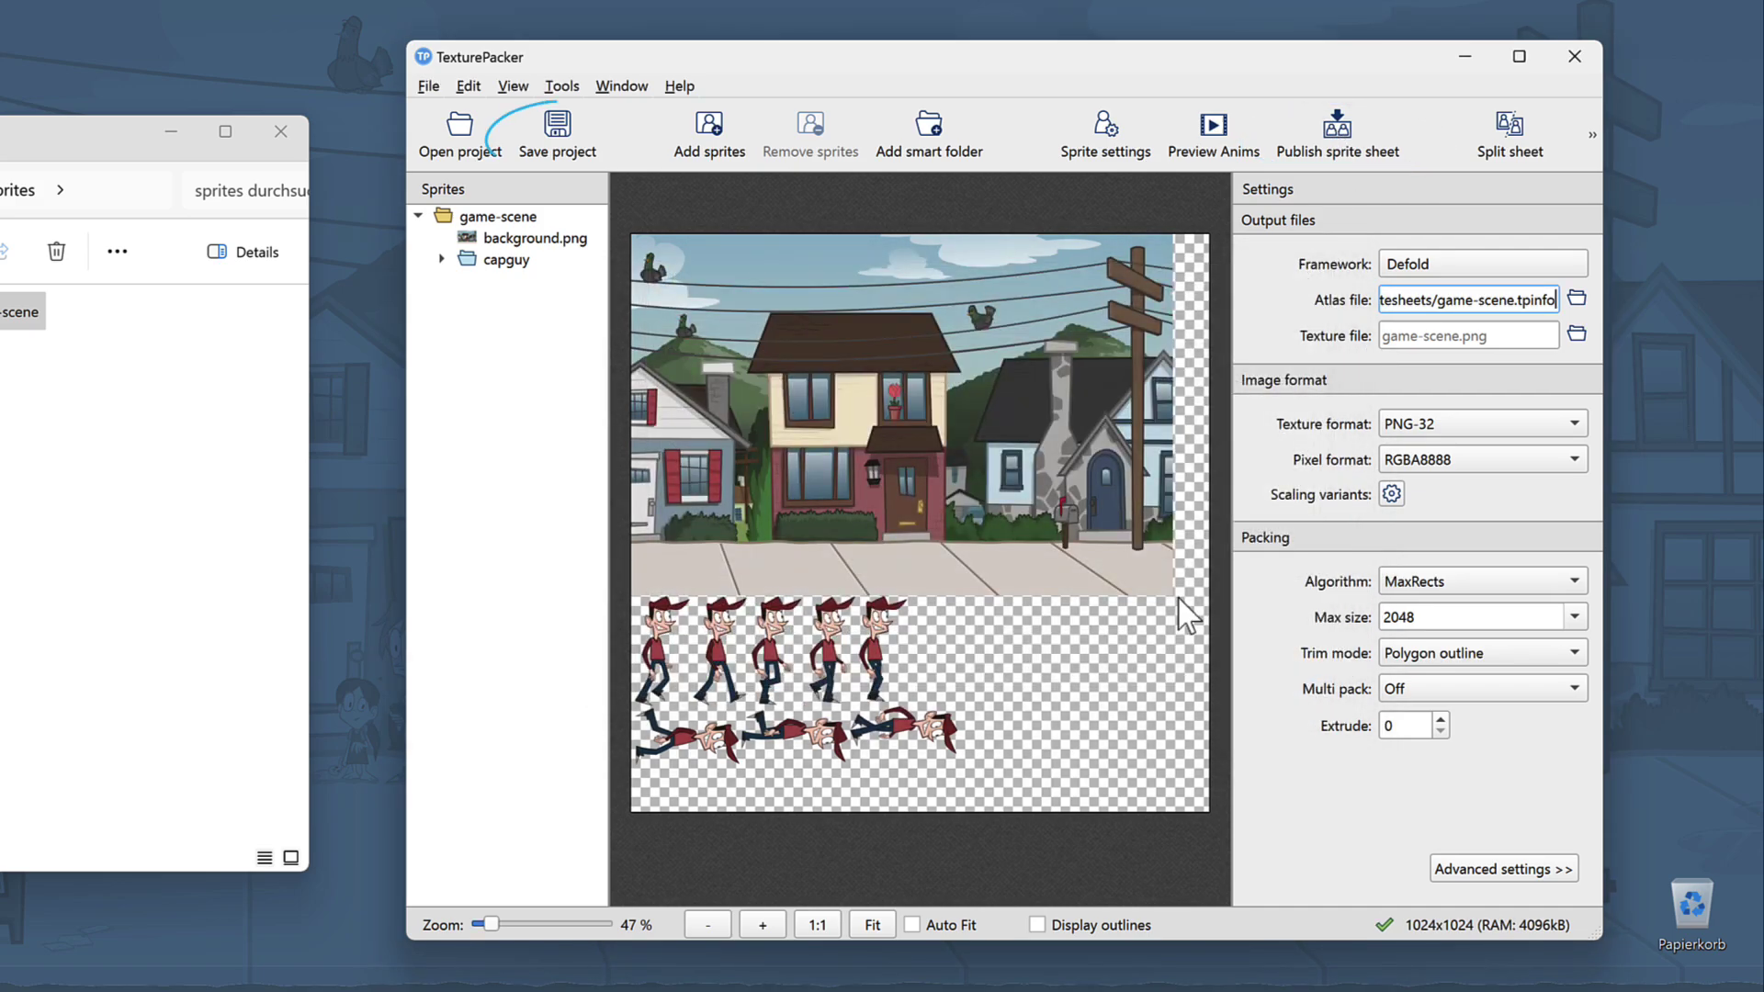
Save the TexturePacker project as game-scene.tps in SpriteSheetDemo/assets/spritesheets
click(584, 147)
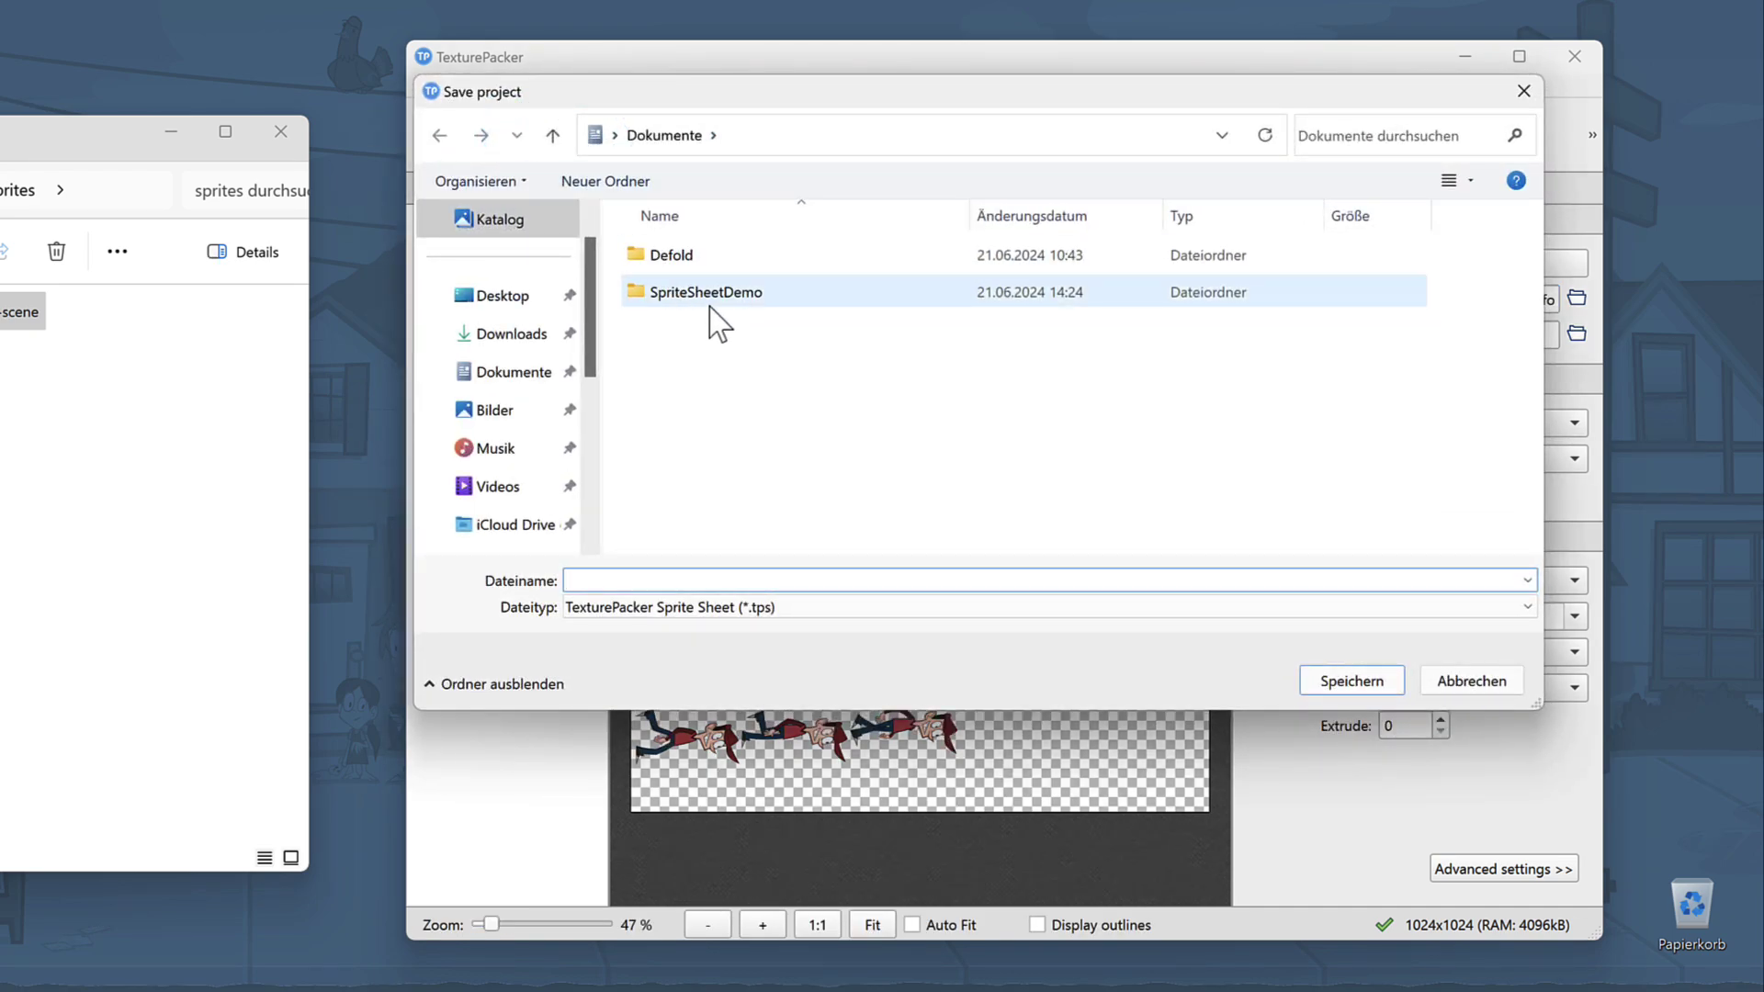
double_click(710, 303)
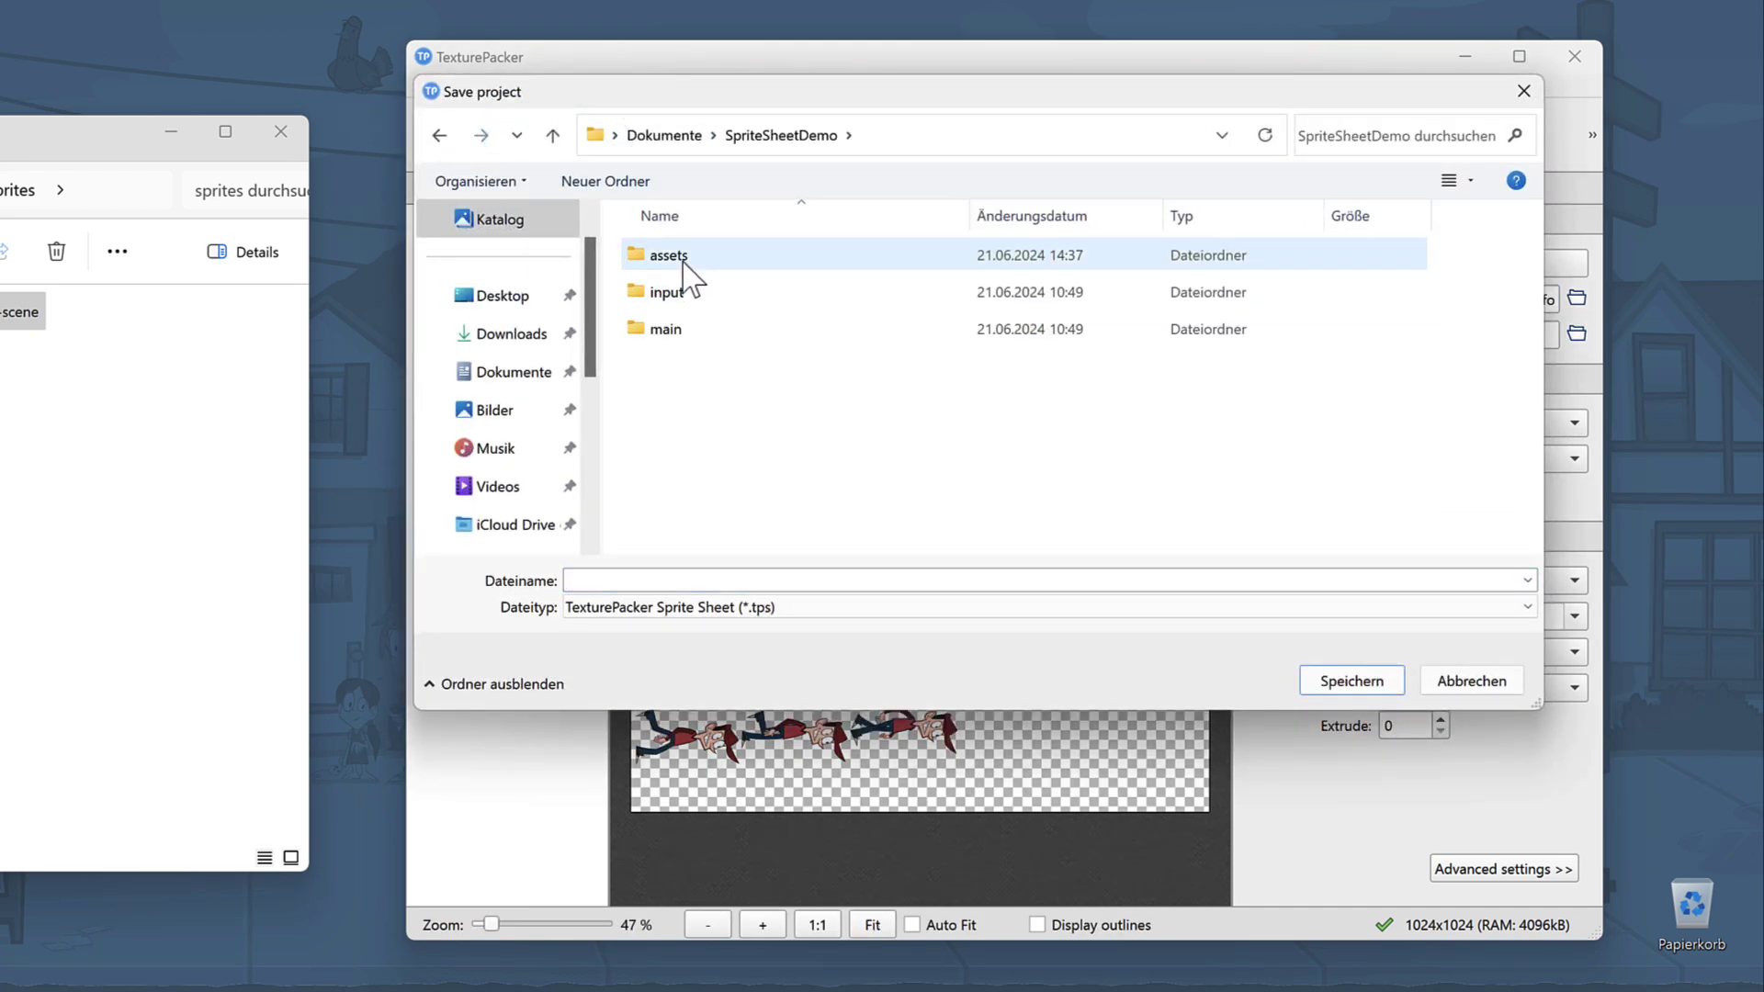
double_click(684, 263)
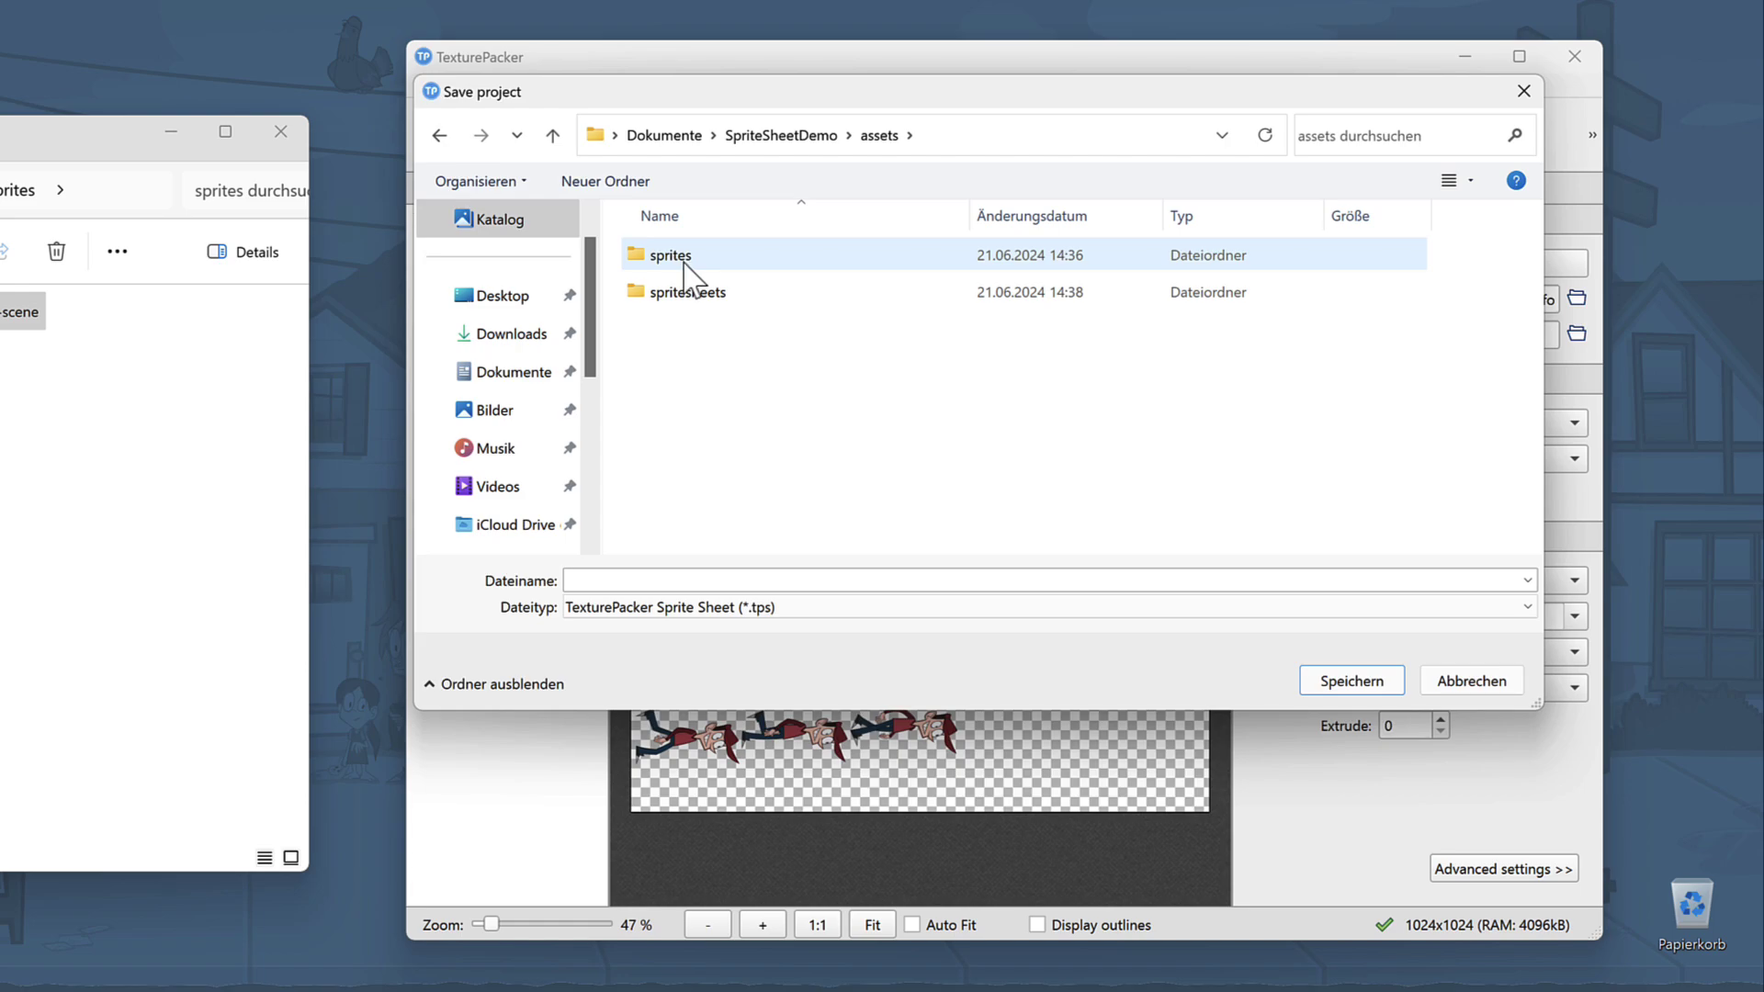
double_click(685, 295)
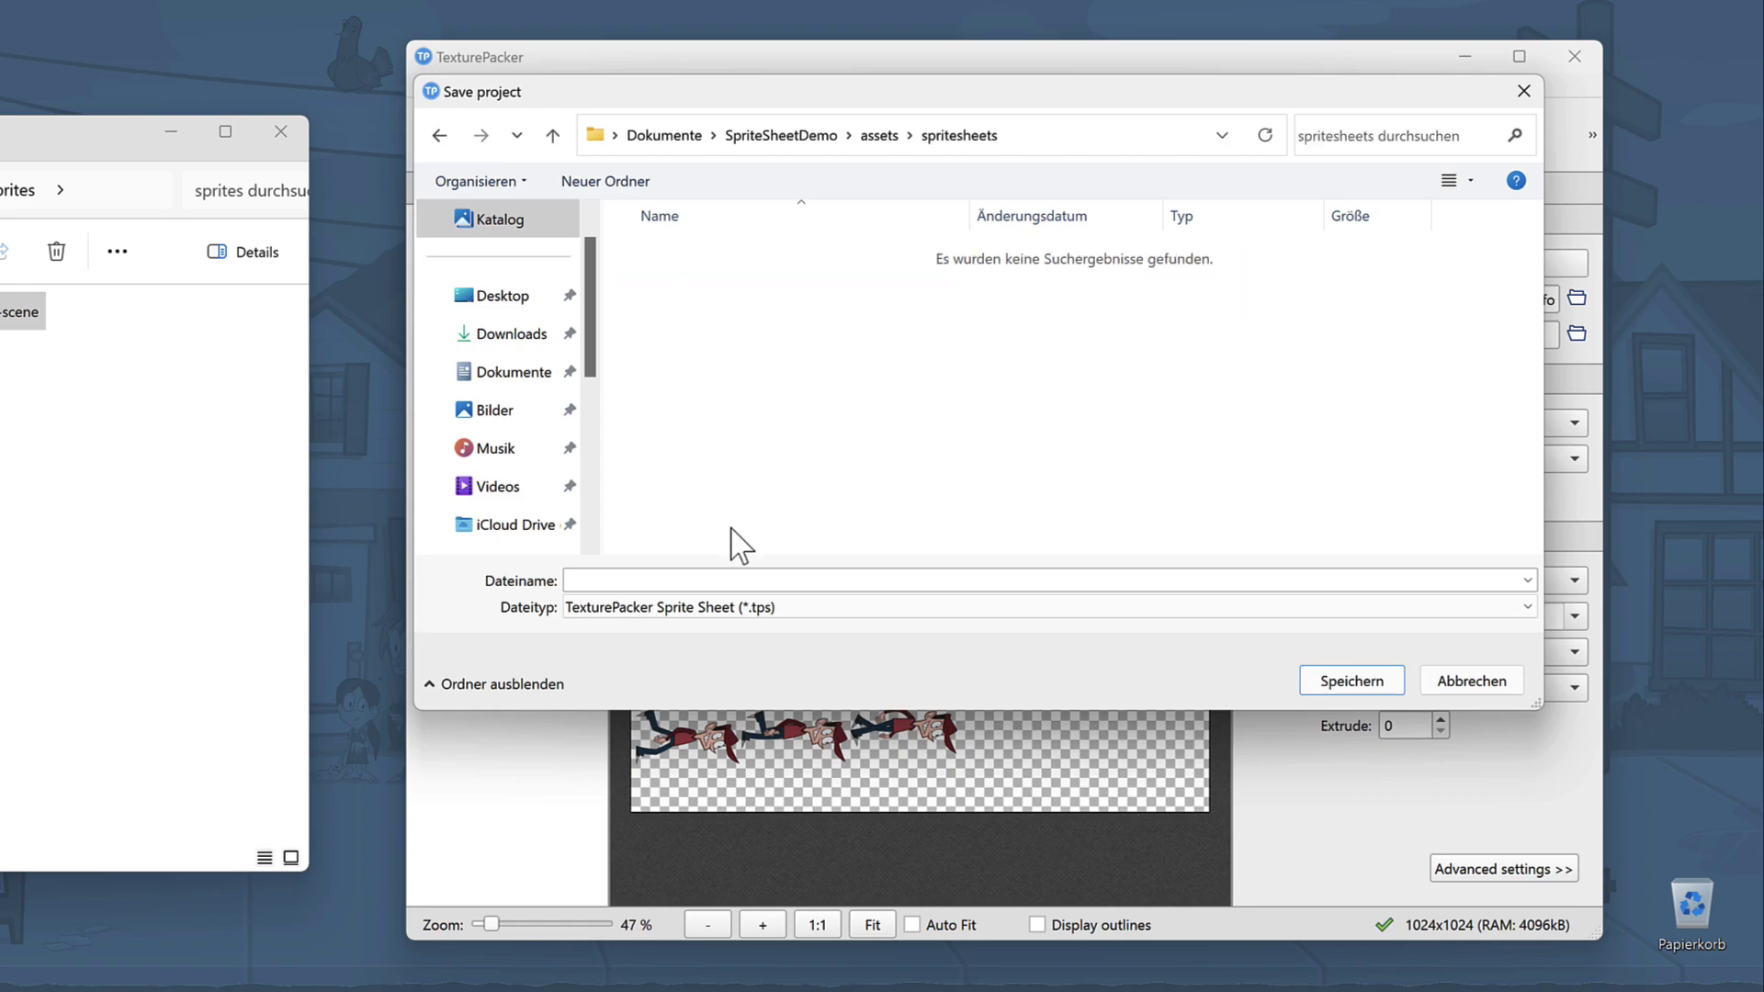
click(772, 581)
text(game-)
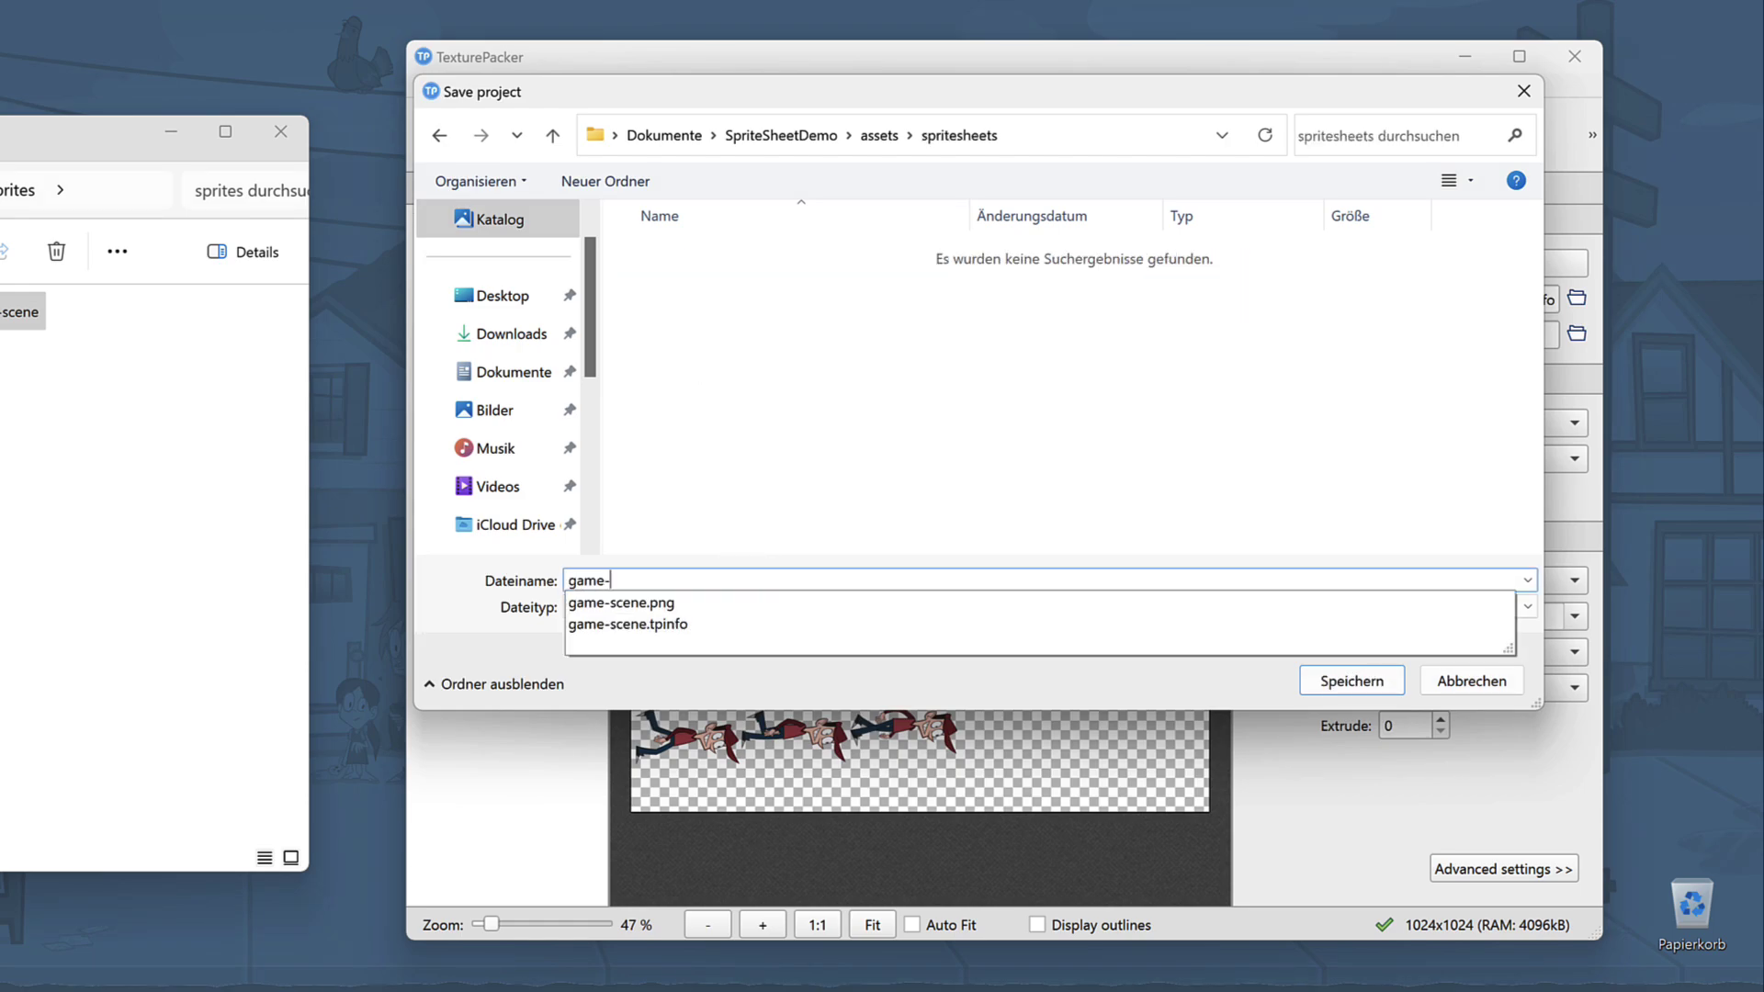
text(scene)
key(Return)
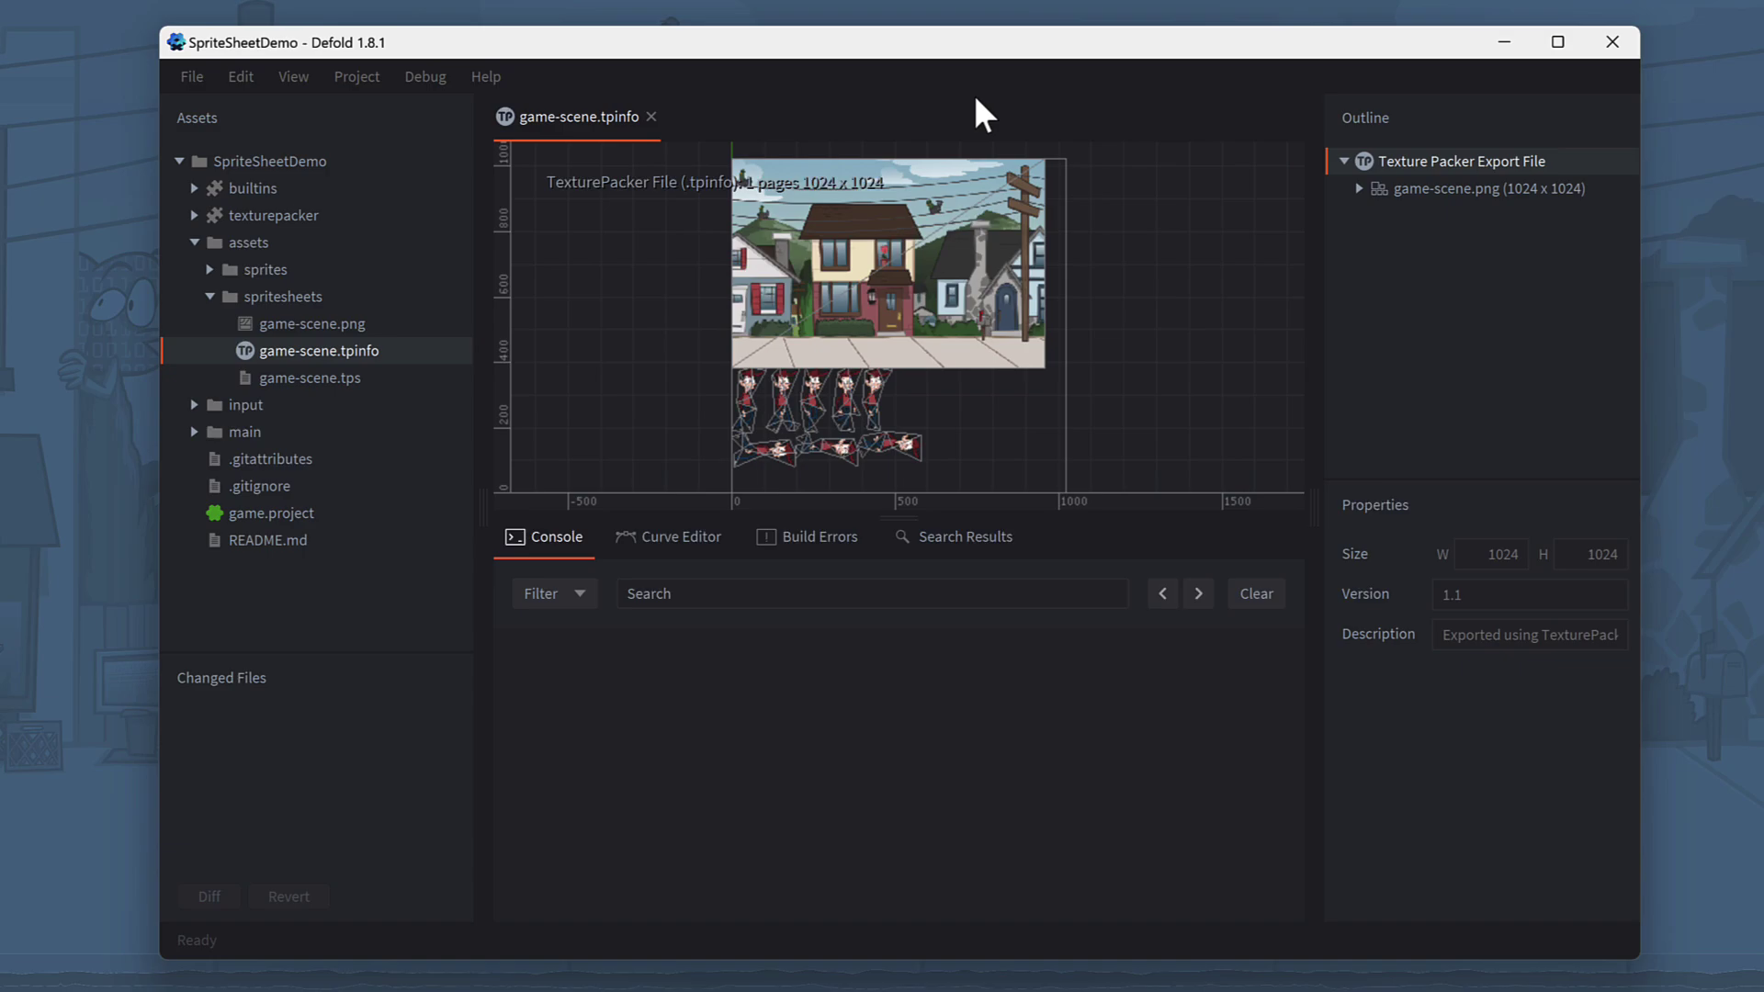
Create a new Texture Packer Atlas named game-scene in the spritesheets folder
right_click(309, 296)
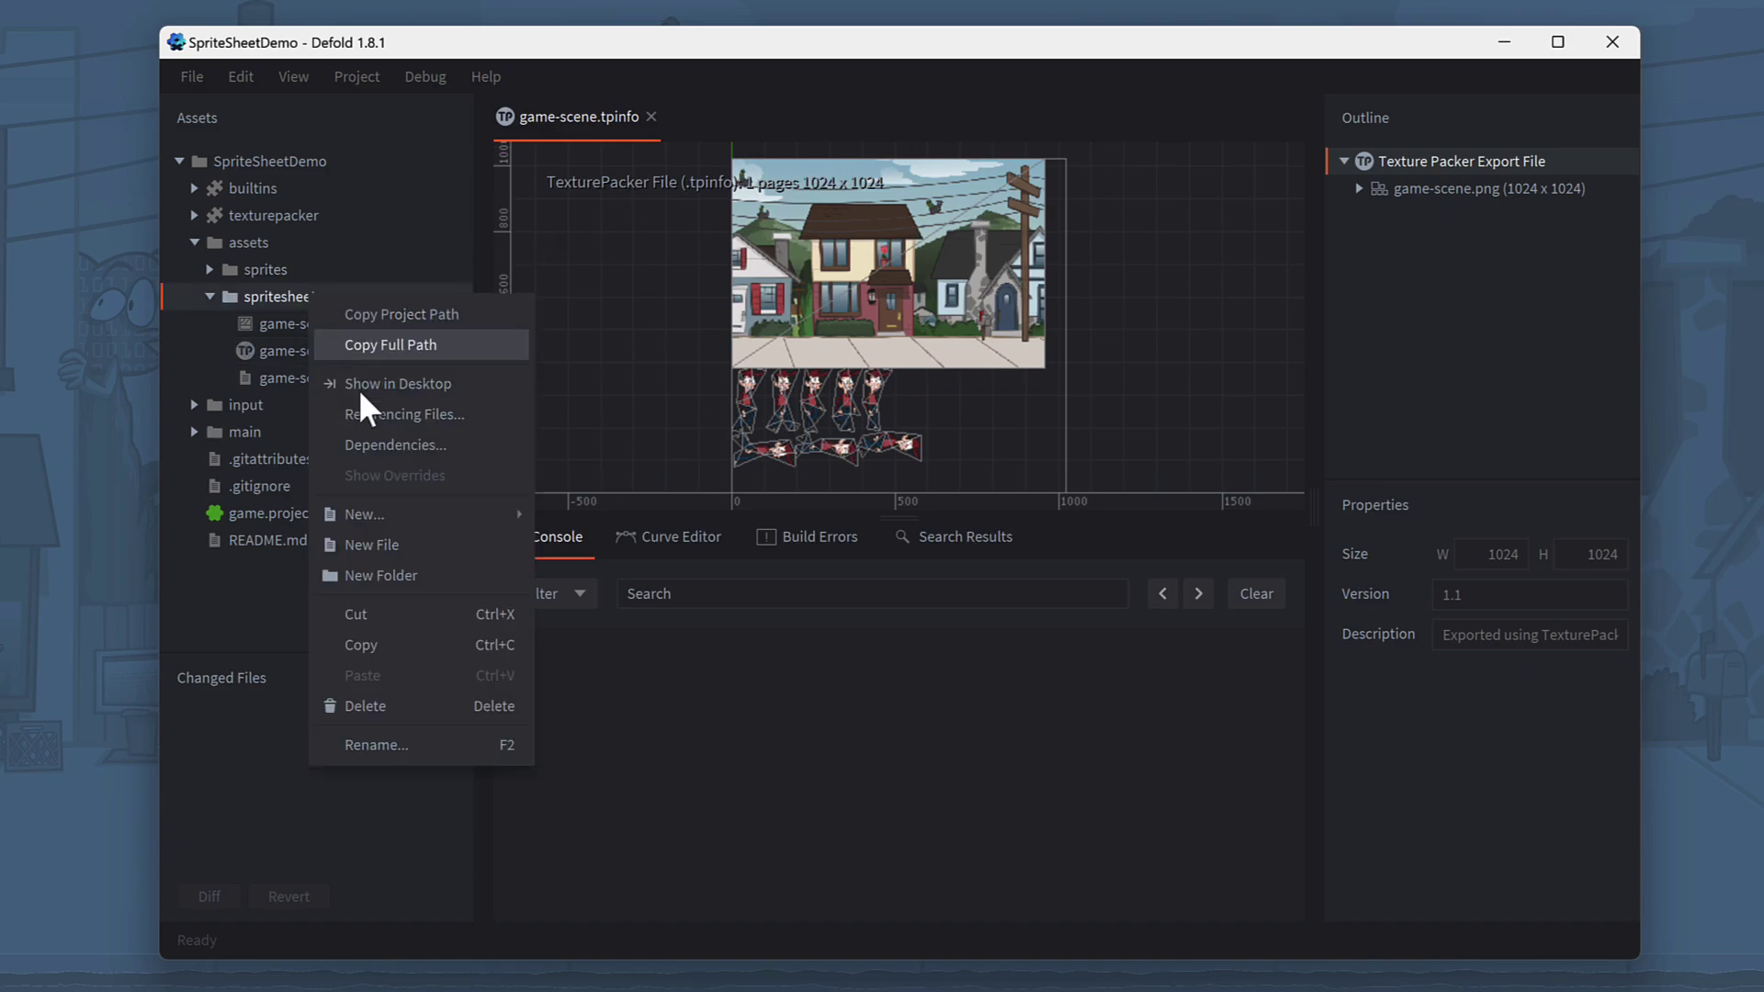
mouse_move(418, 512)
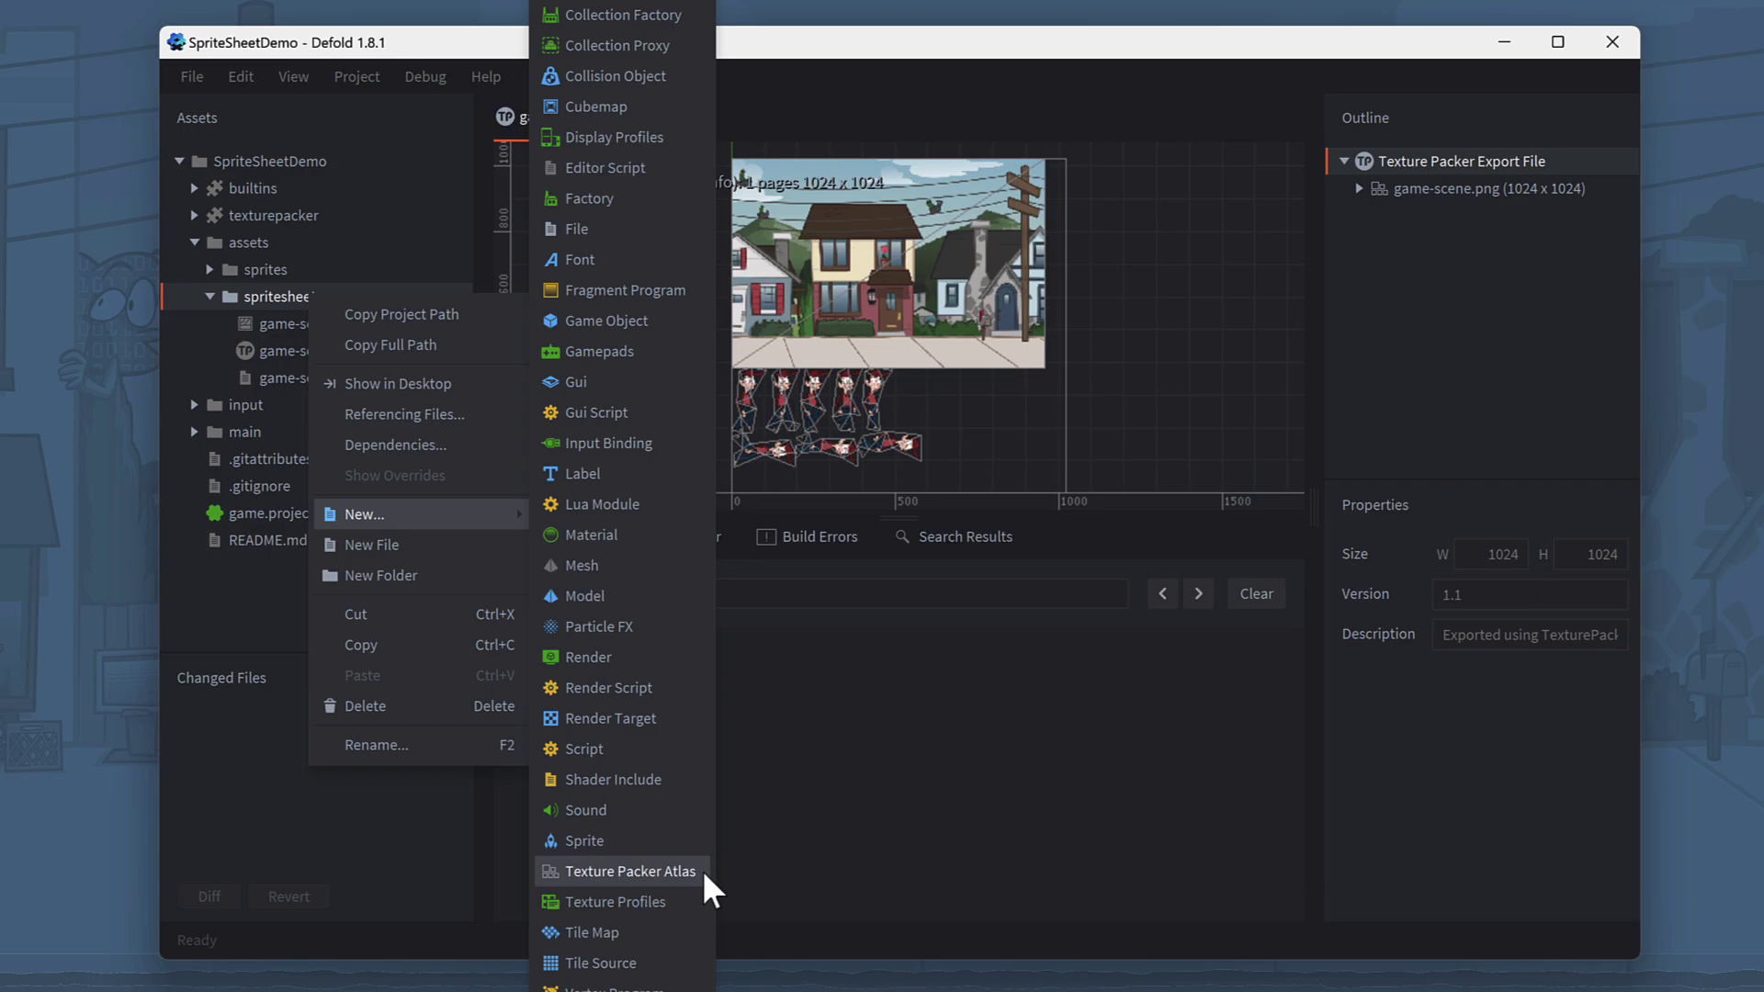
click(630, 871)
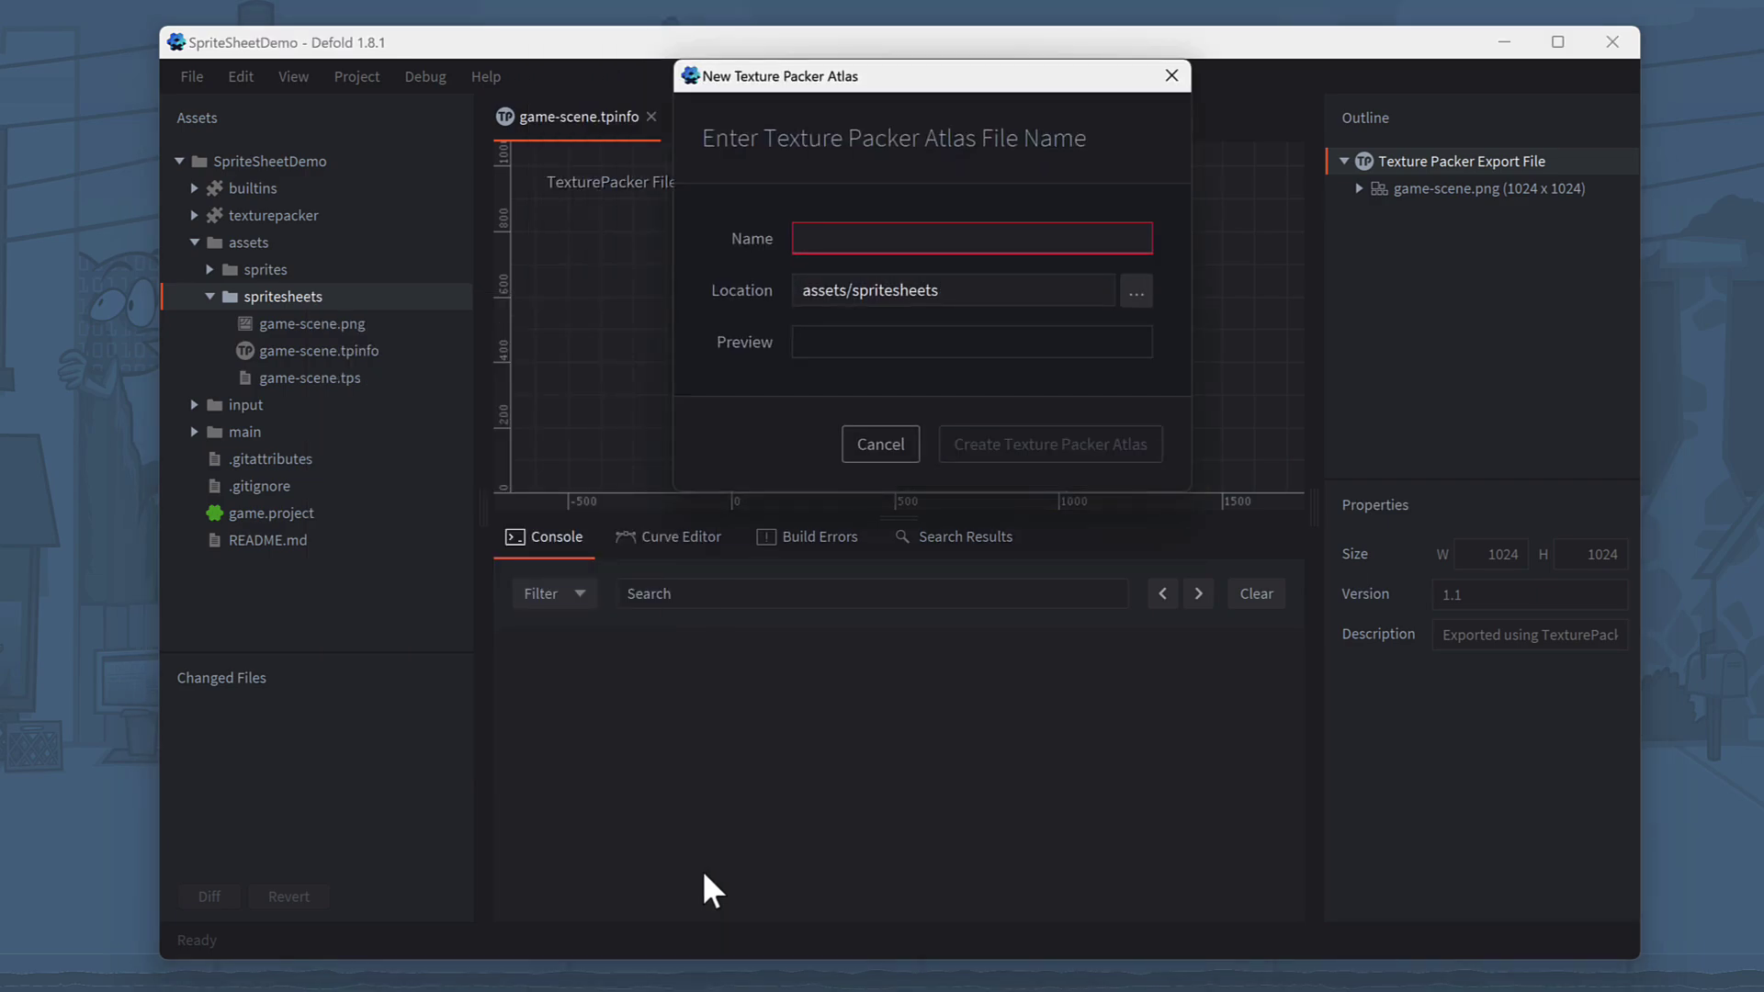
text(game-scene)
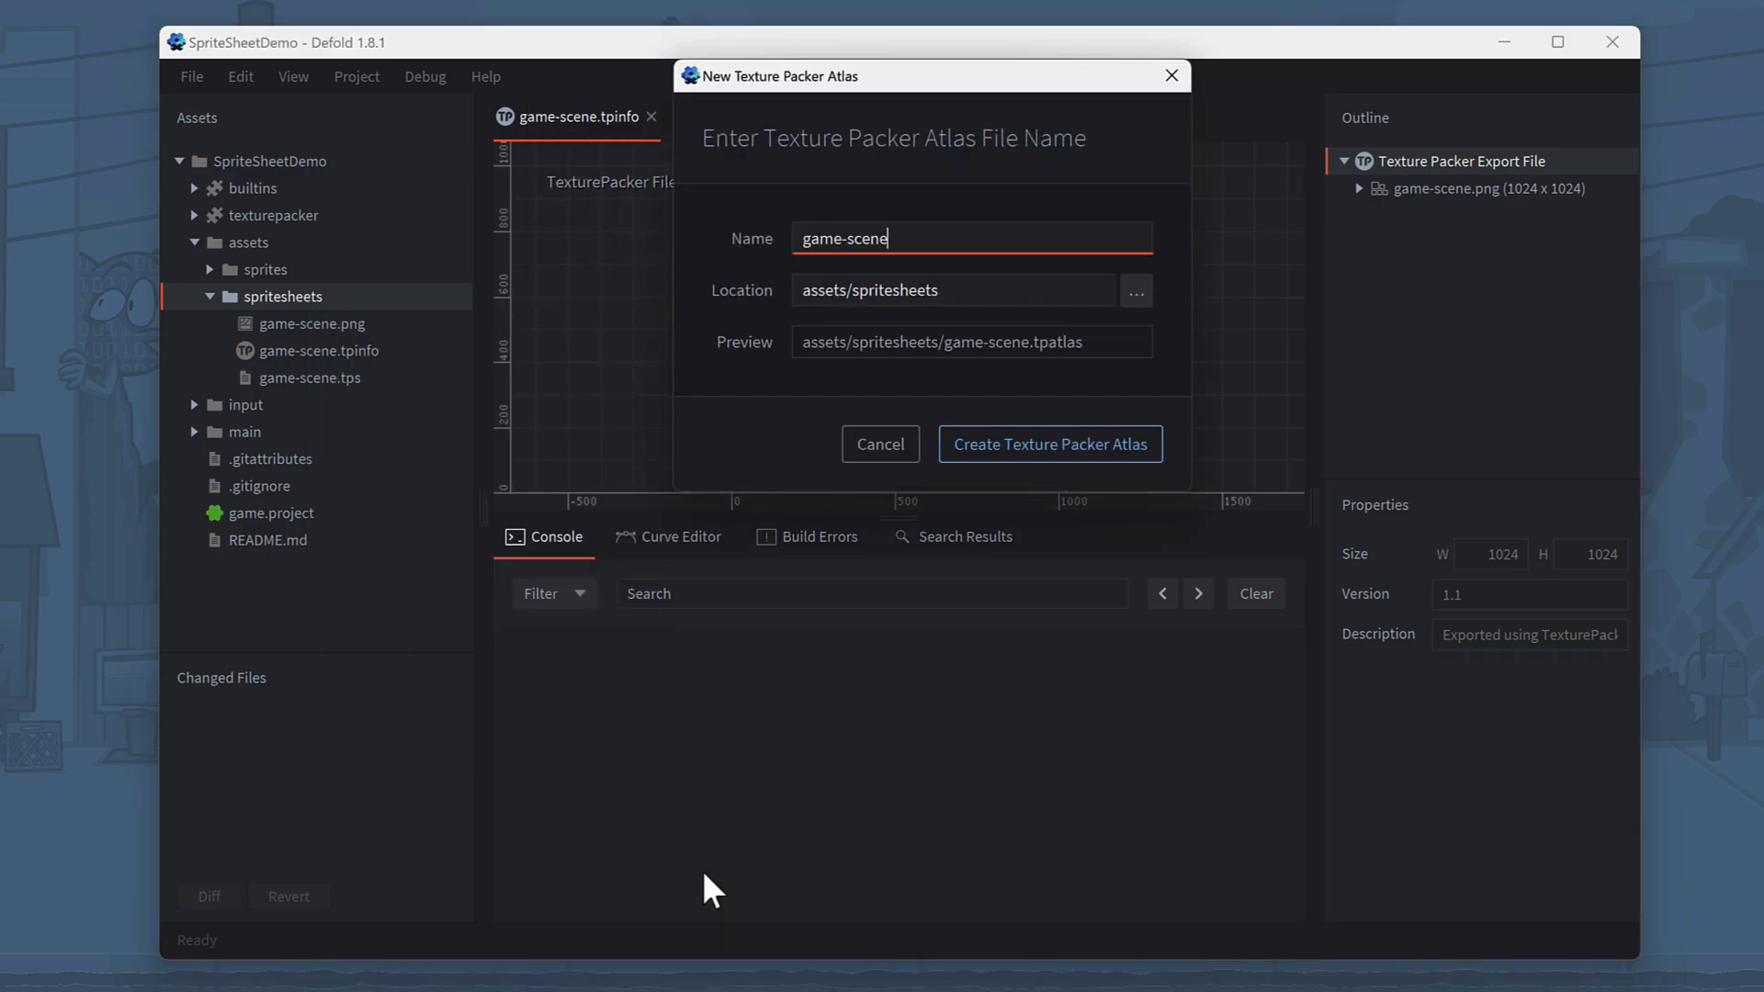
key(Return)
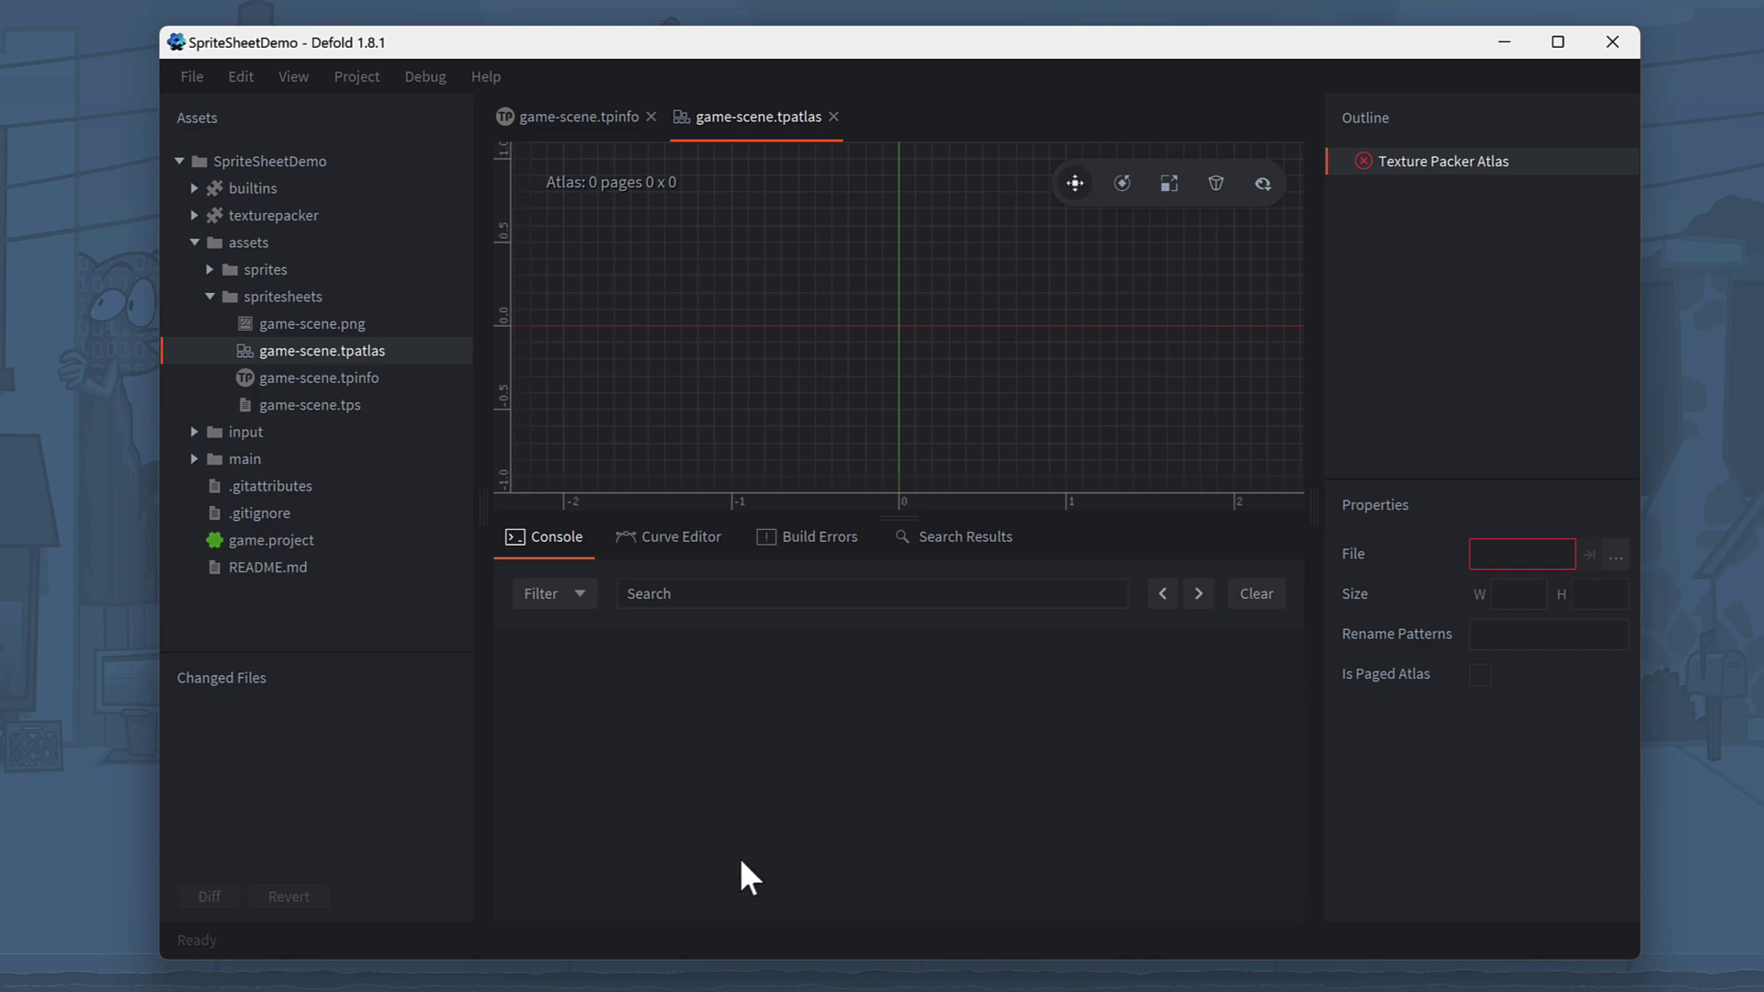
Set game-scene.tpinfo as the source file of the game-scene atlas
click(1614, 554)
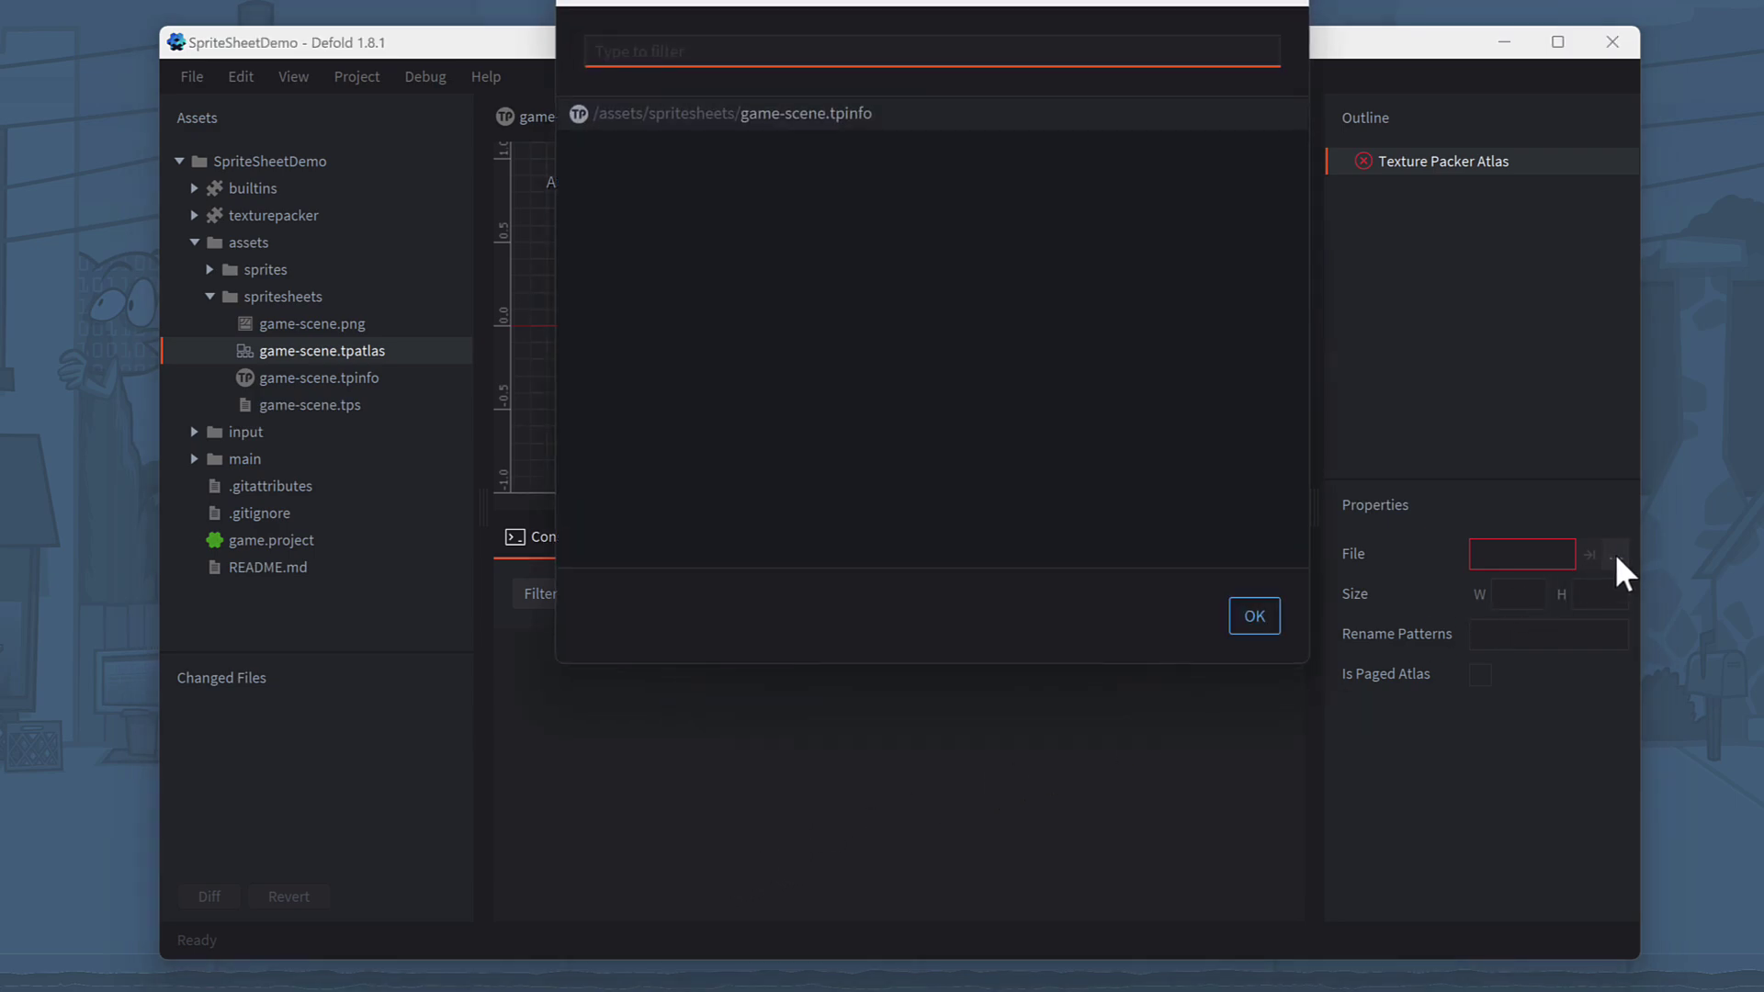
click(861, 120)
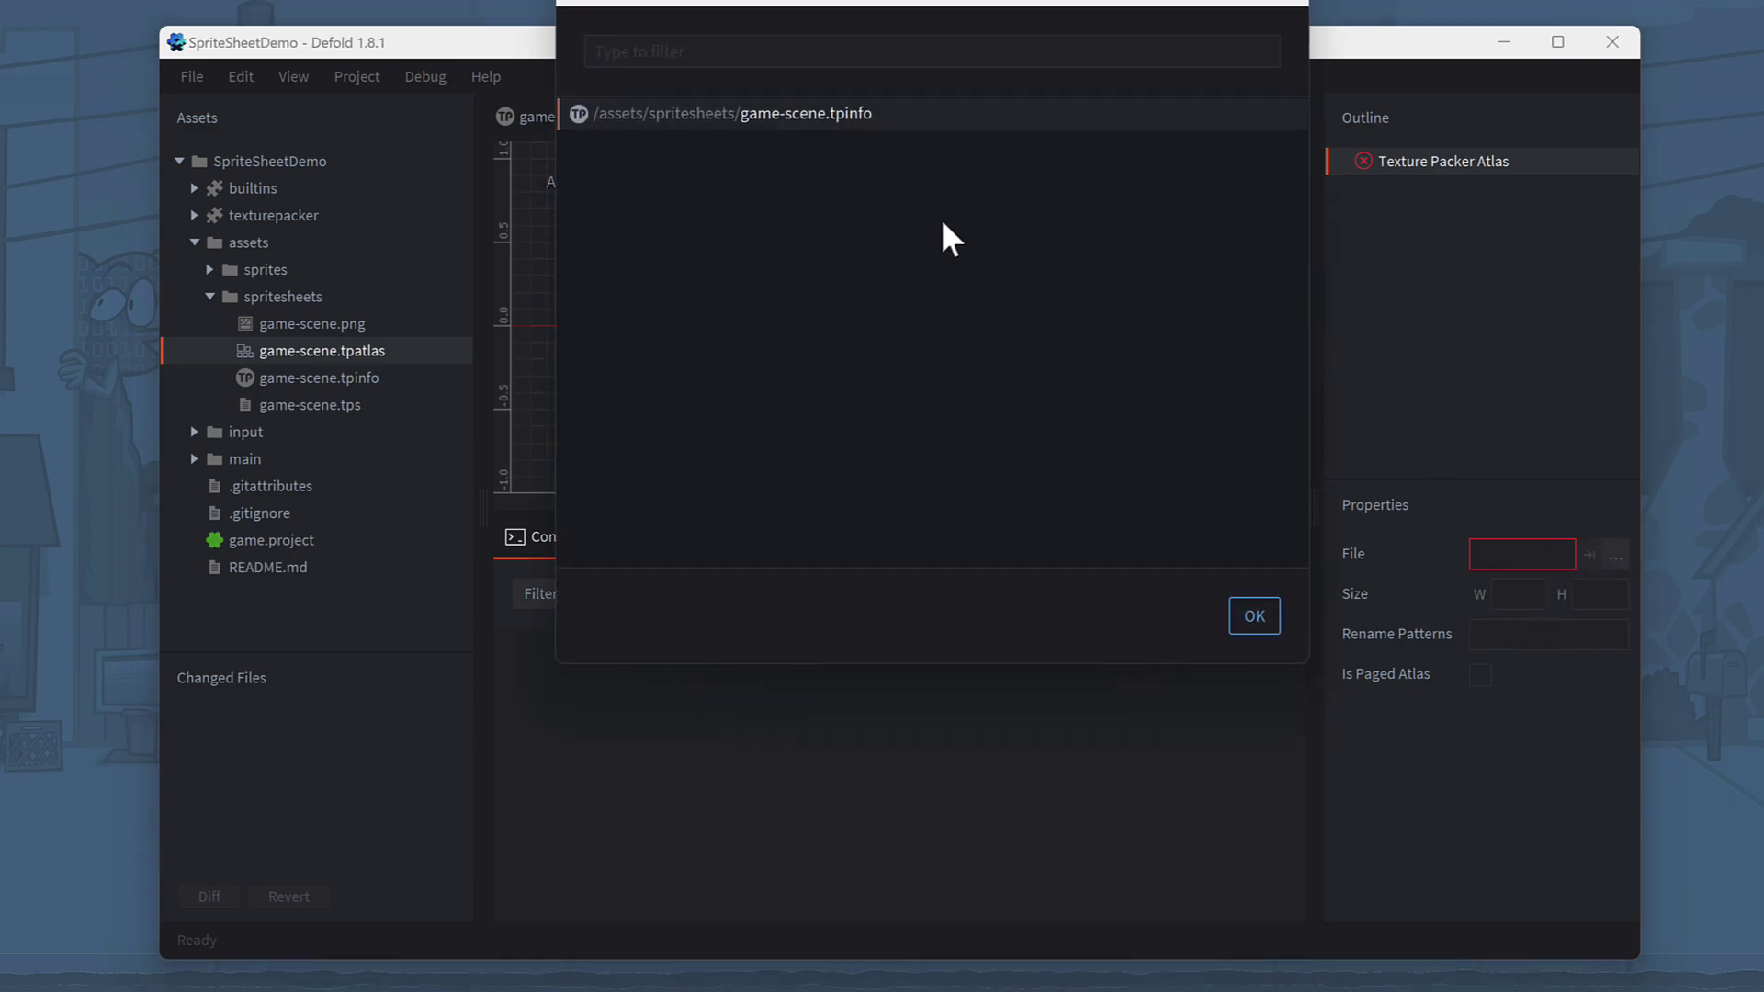
click(1255, 614)
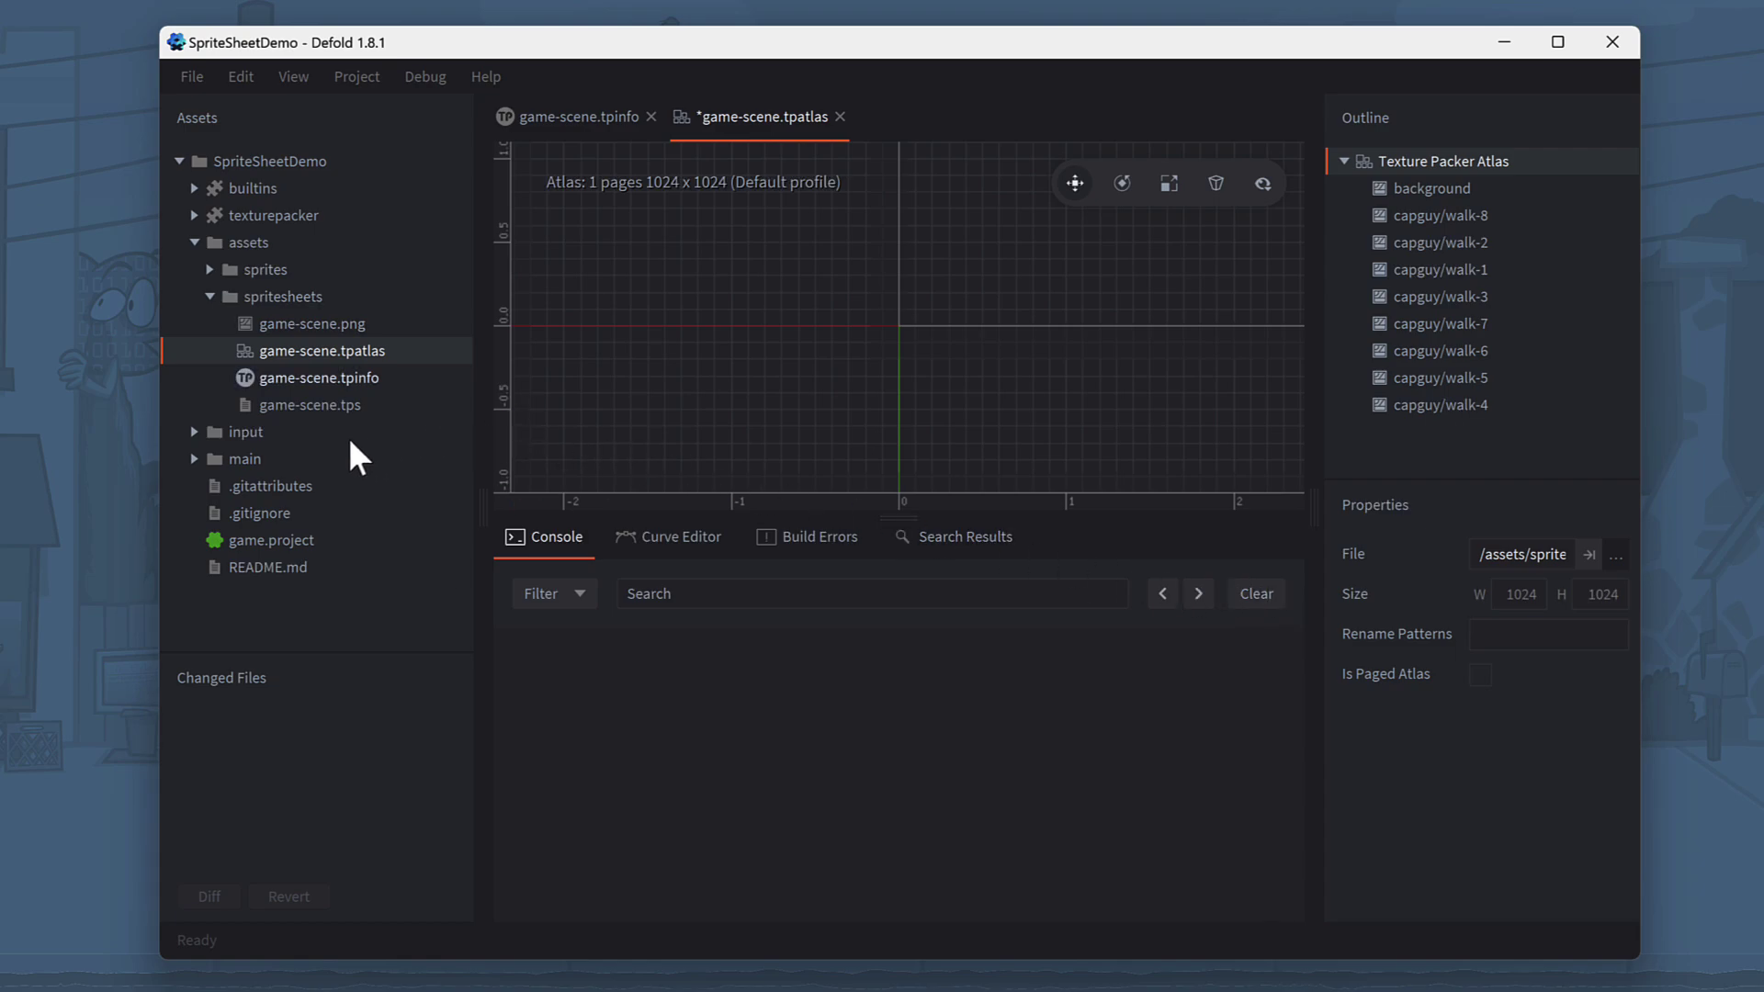
Open main/main.collection from the main folder for editing
click(193, 457)
click(278, 484)
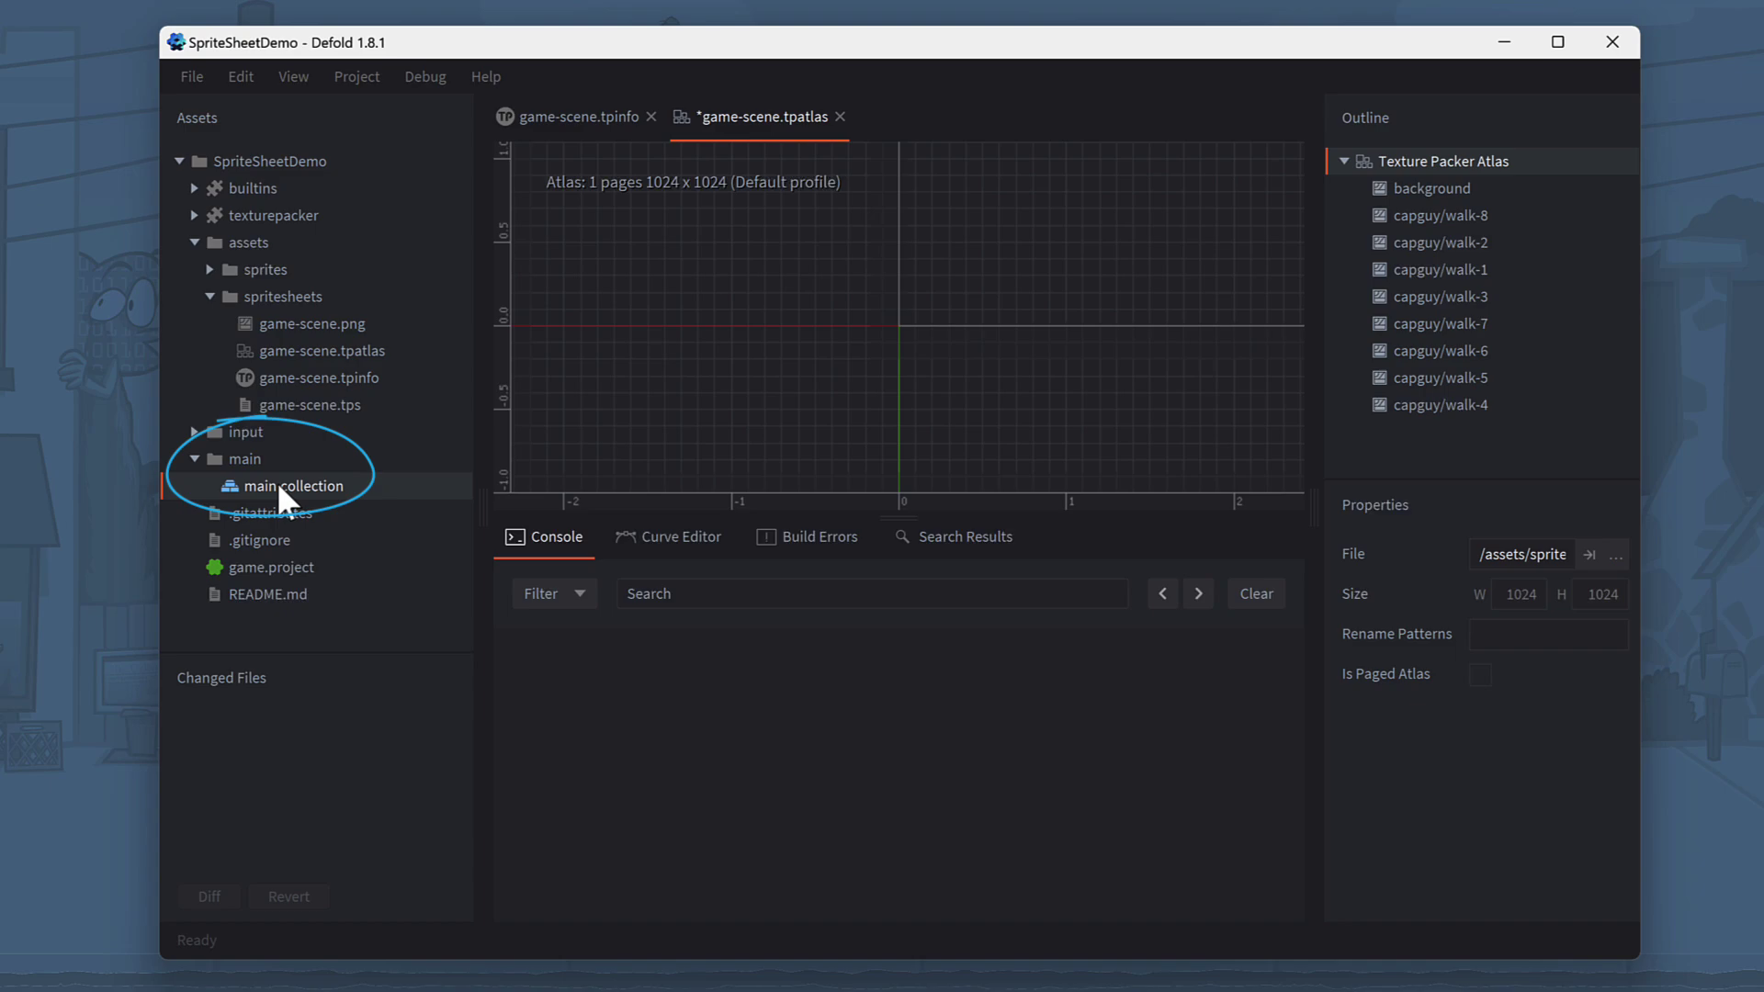
double_click(278, 481)
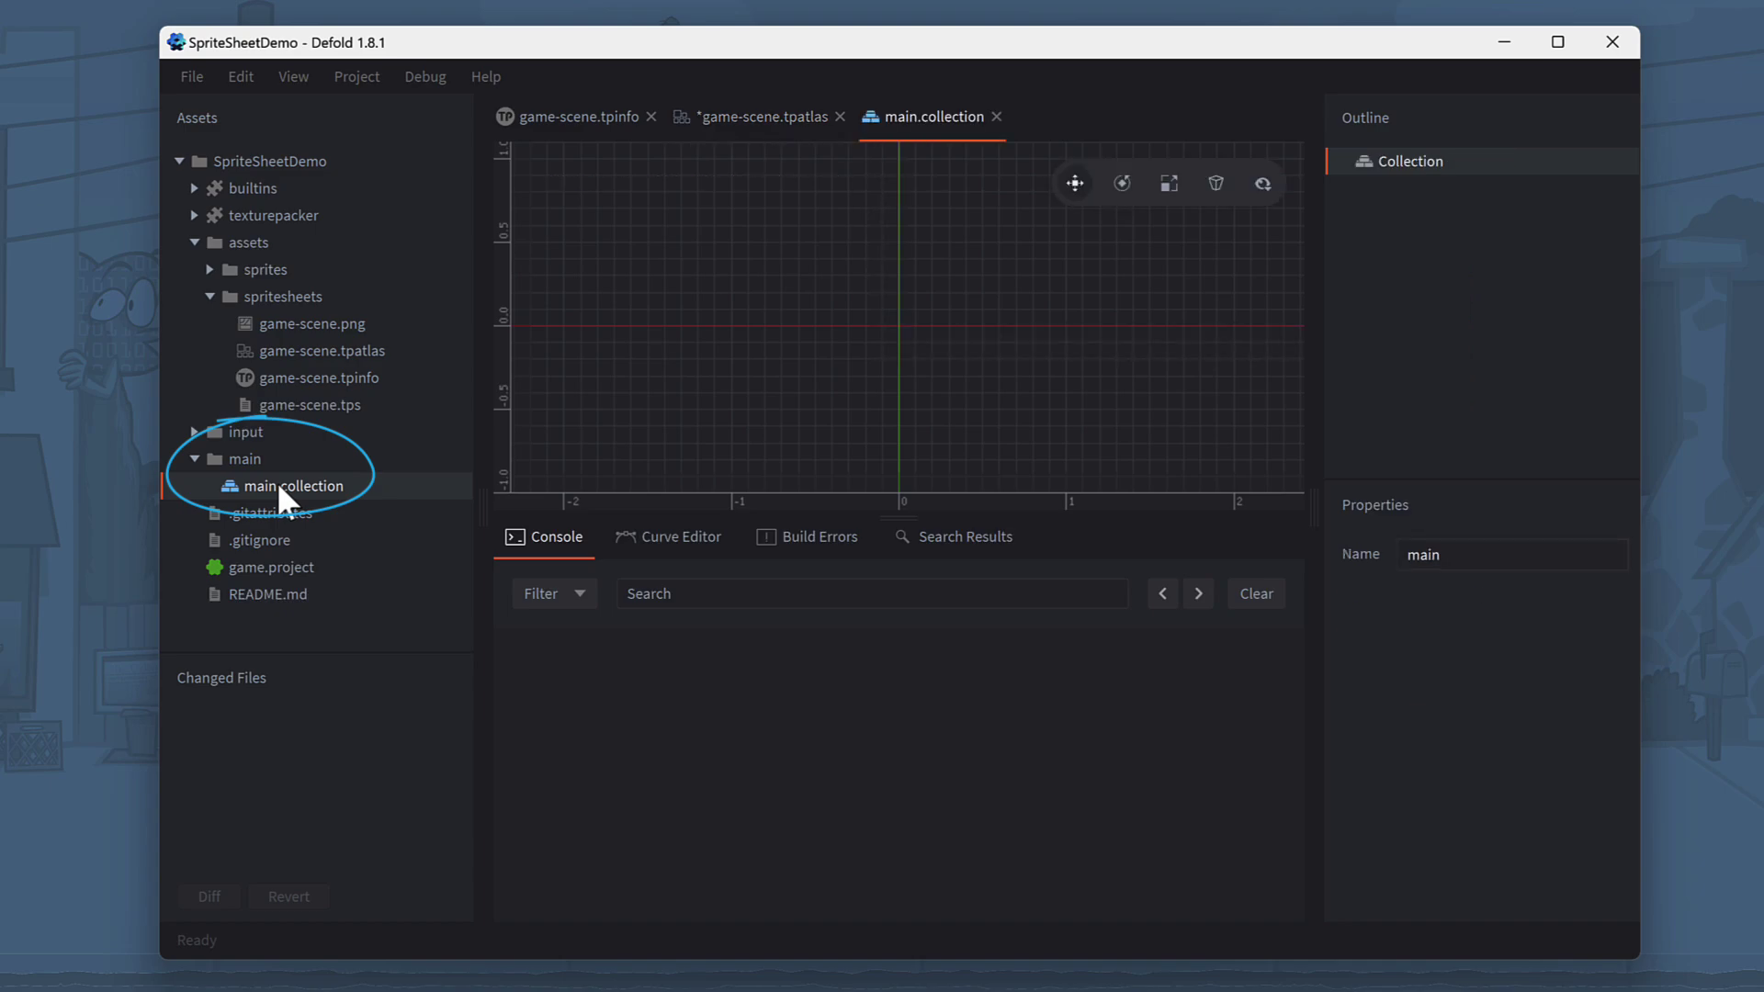
Add an empty game object with Id 'background' to the collection
right_click(1393, 164)
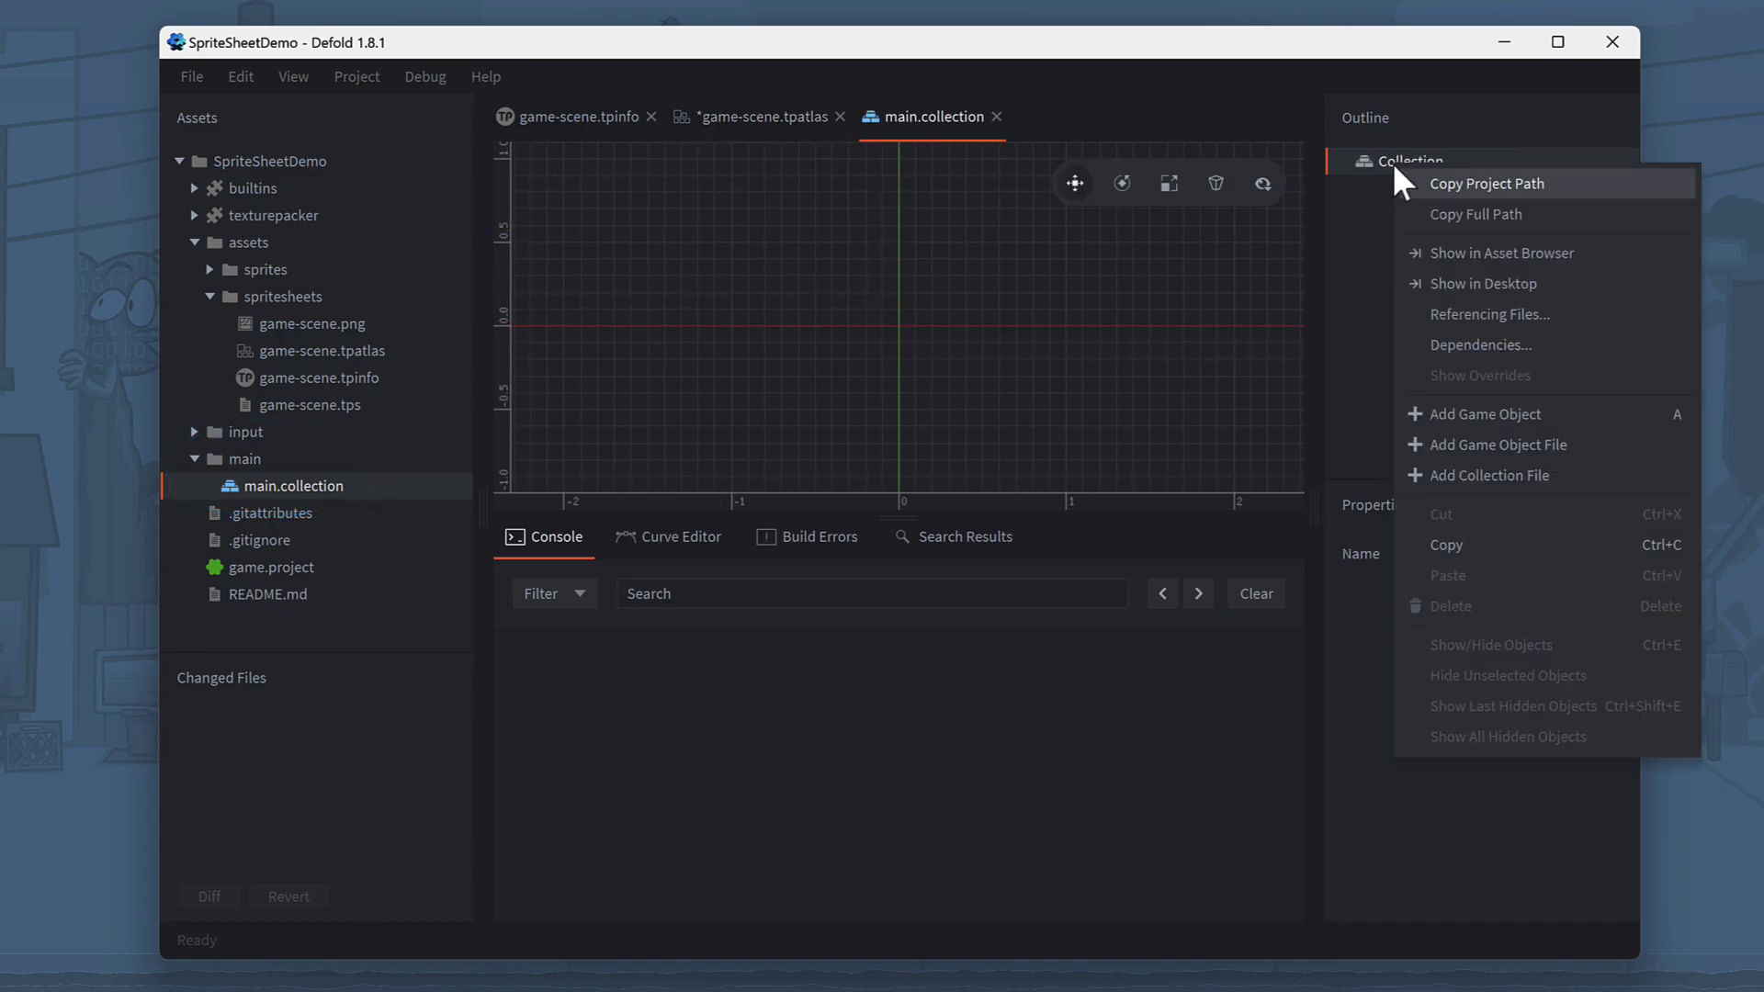
click(1490, 419)
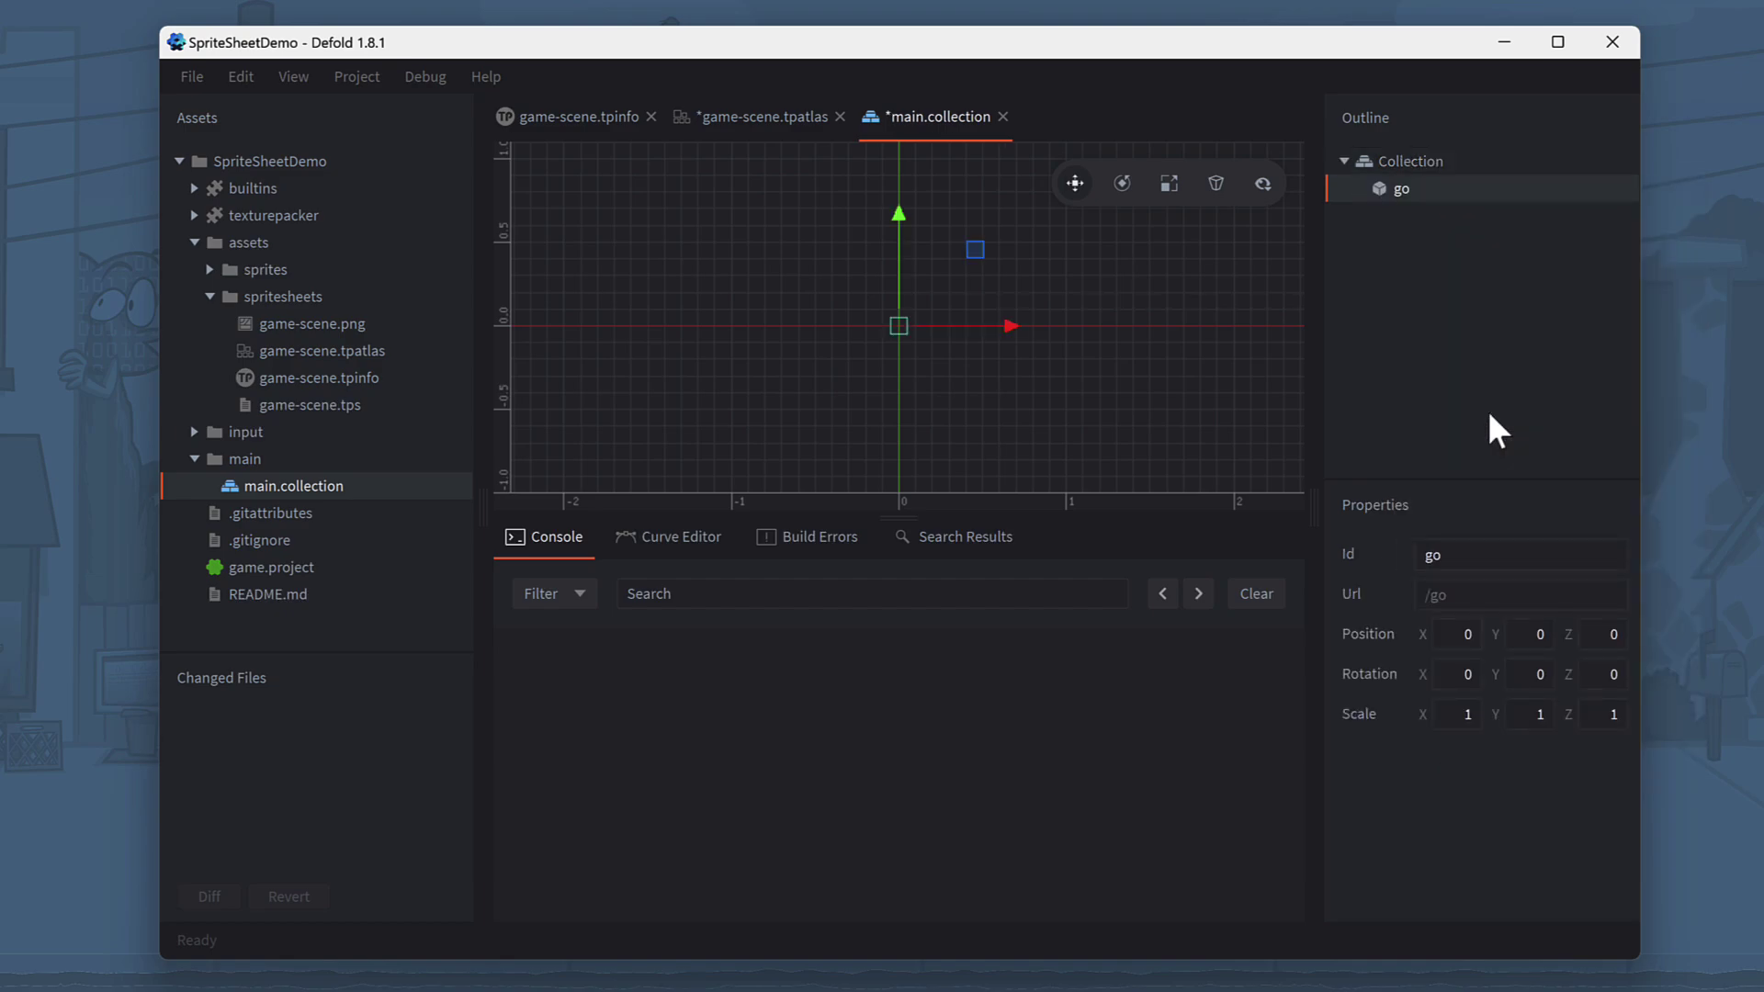
click(1447, 554)
text(background)
key(Return)
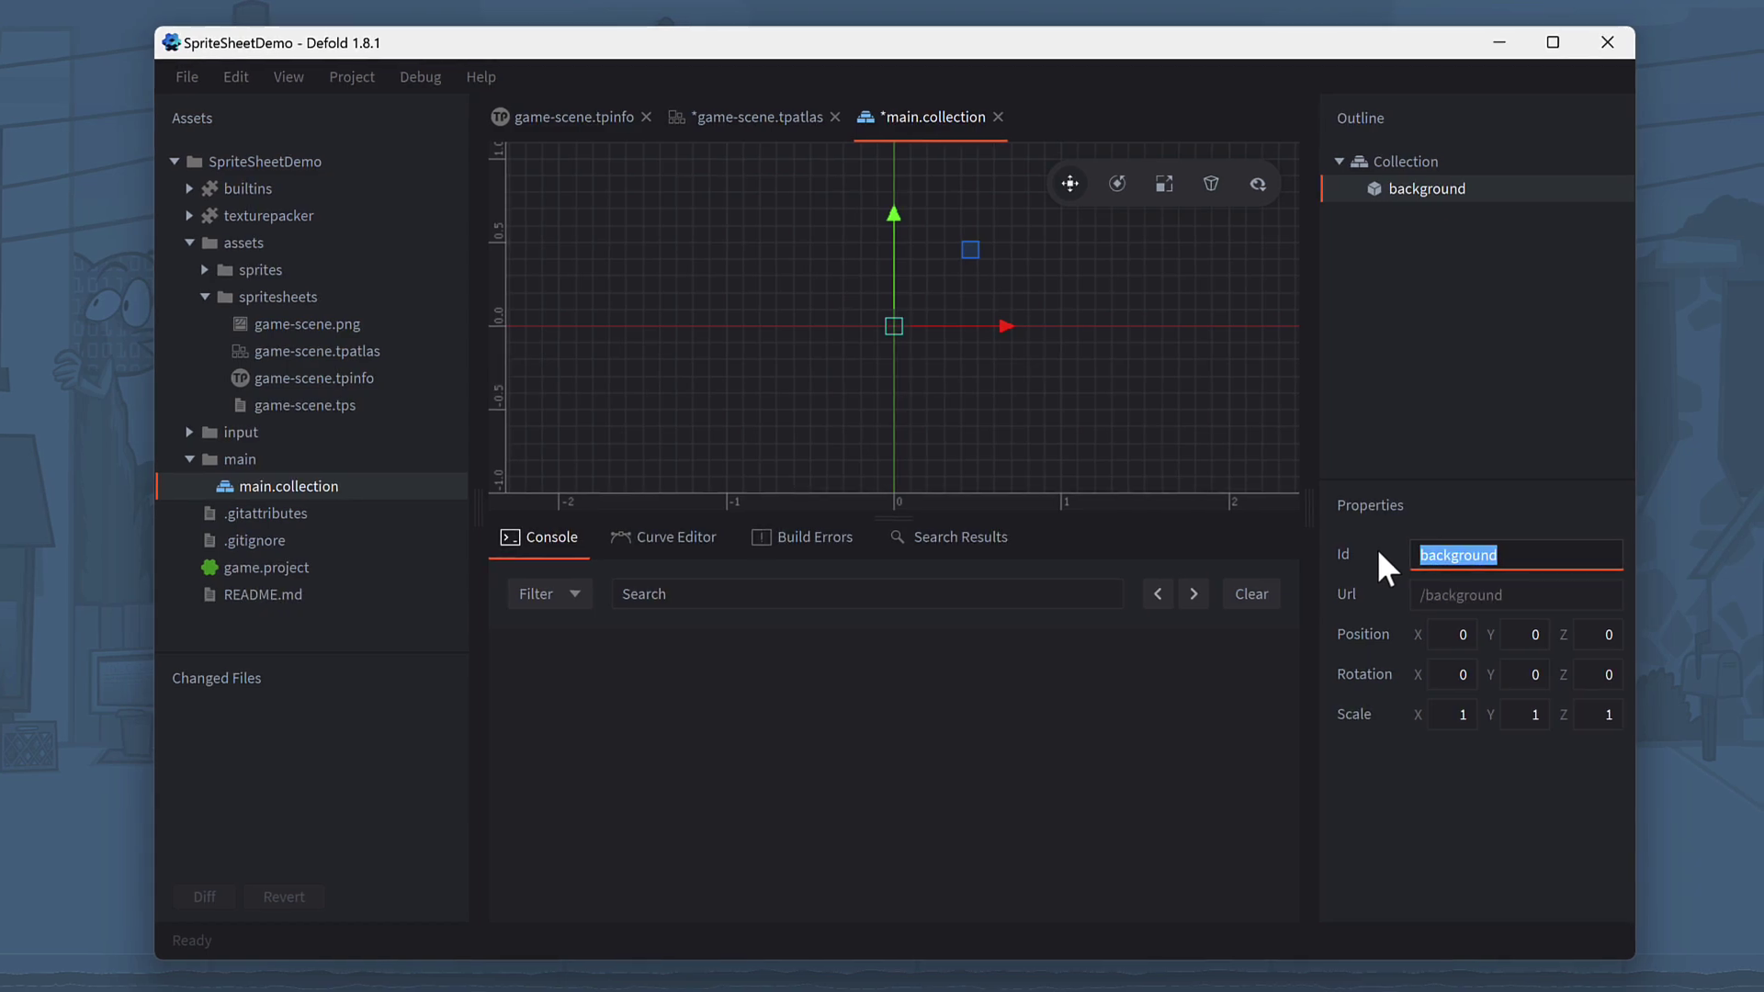
Give background a sprite using game-scene.tpatlas with default animation 'background', framed in view
right_click(1433, 189)
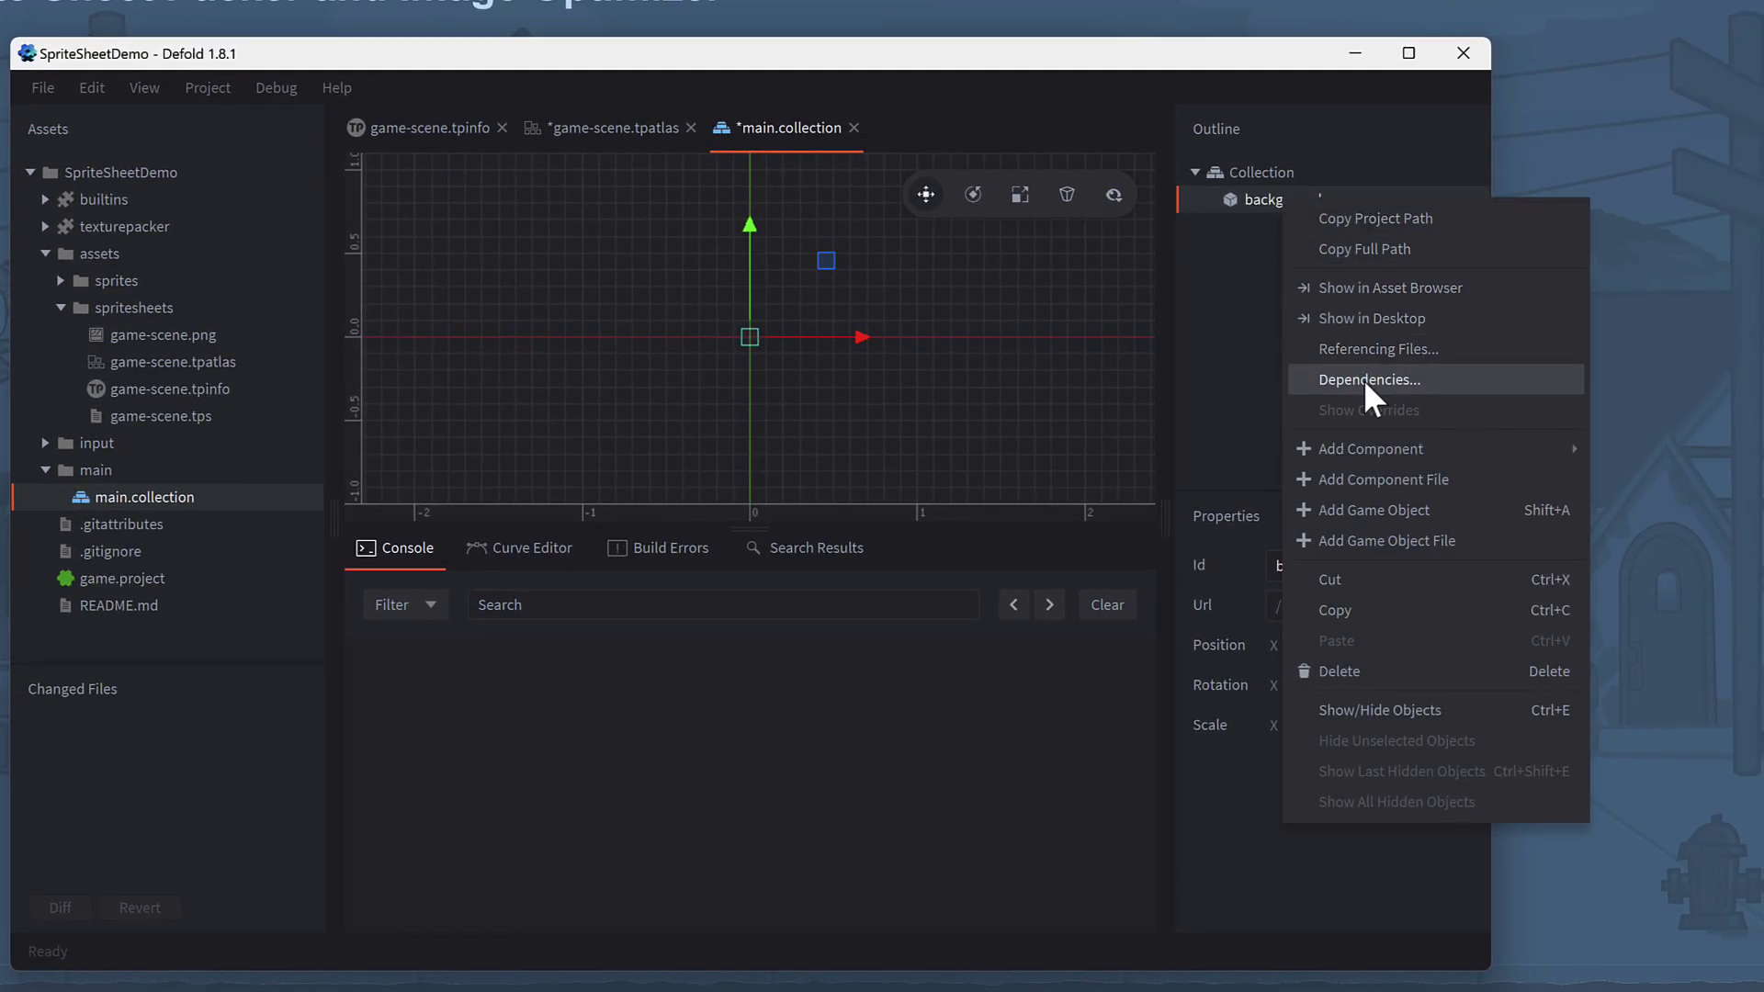
mouse_move(1433, 449)
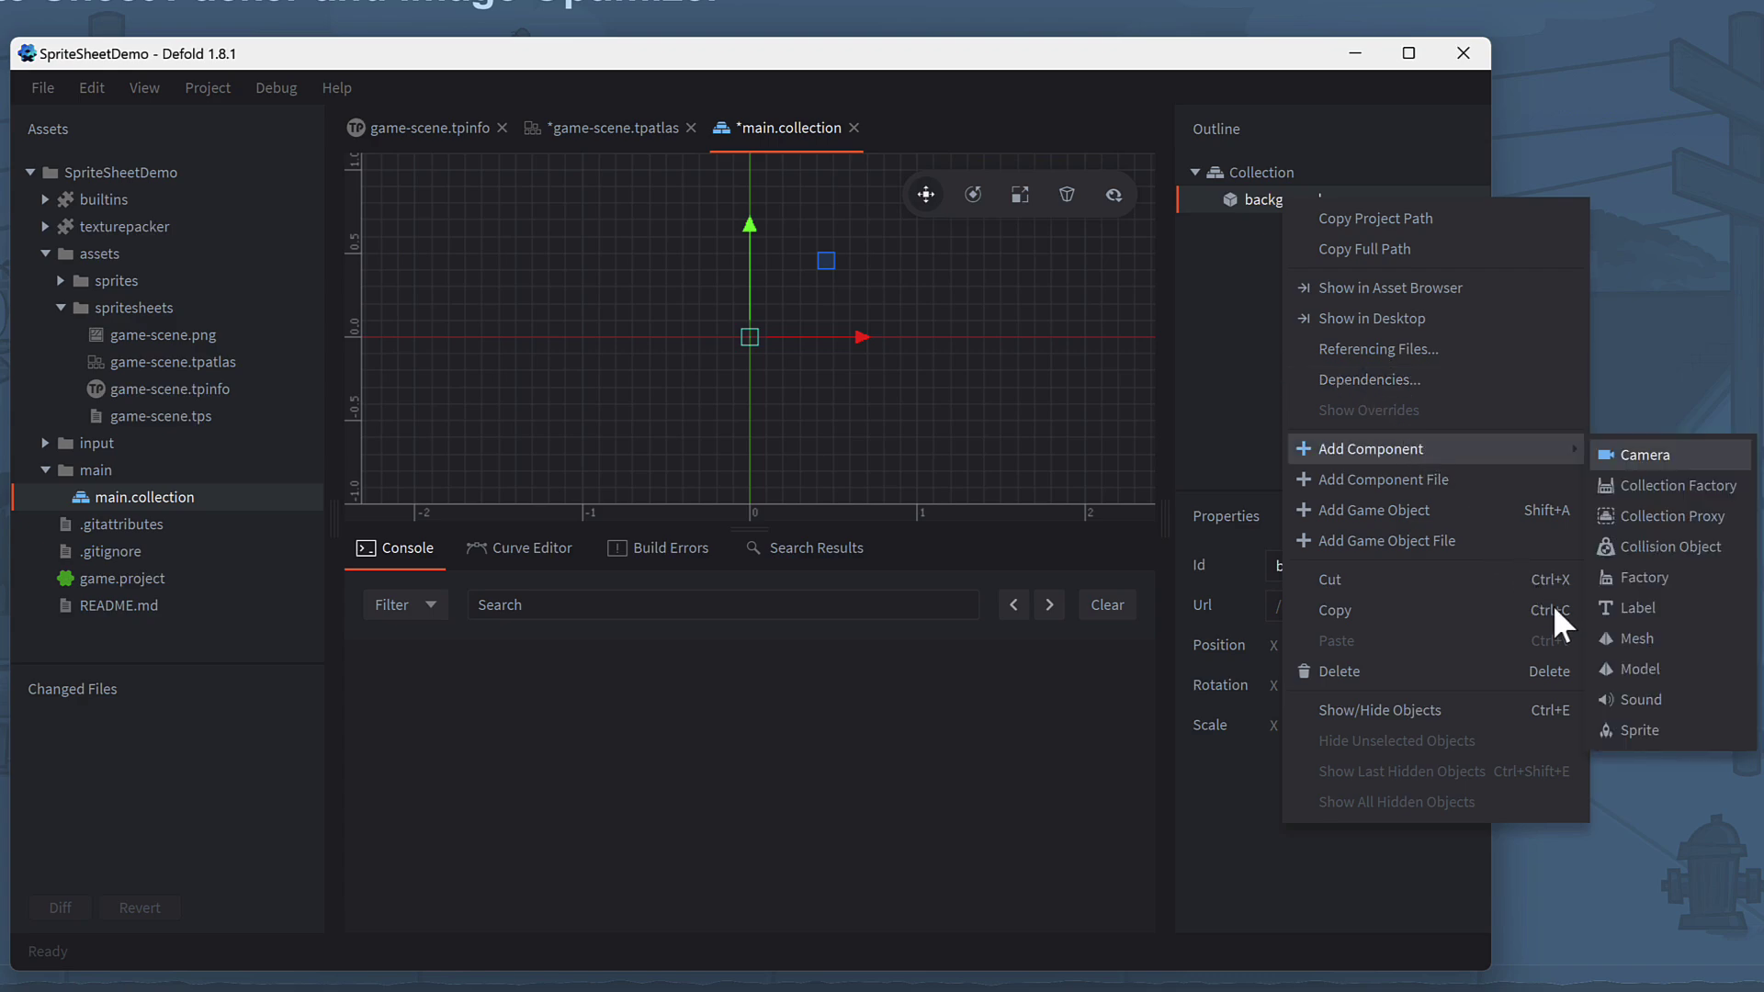
click(1661, 731)
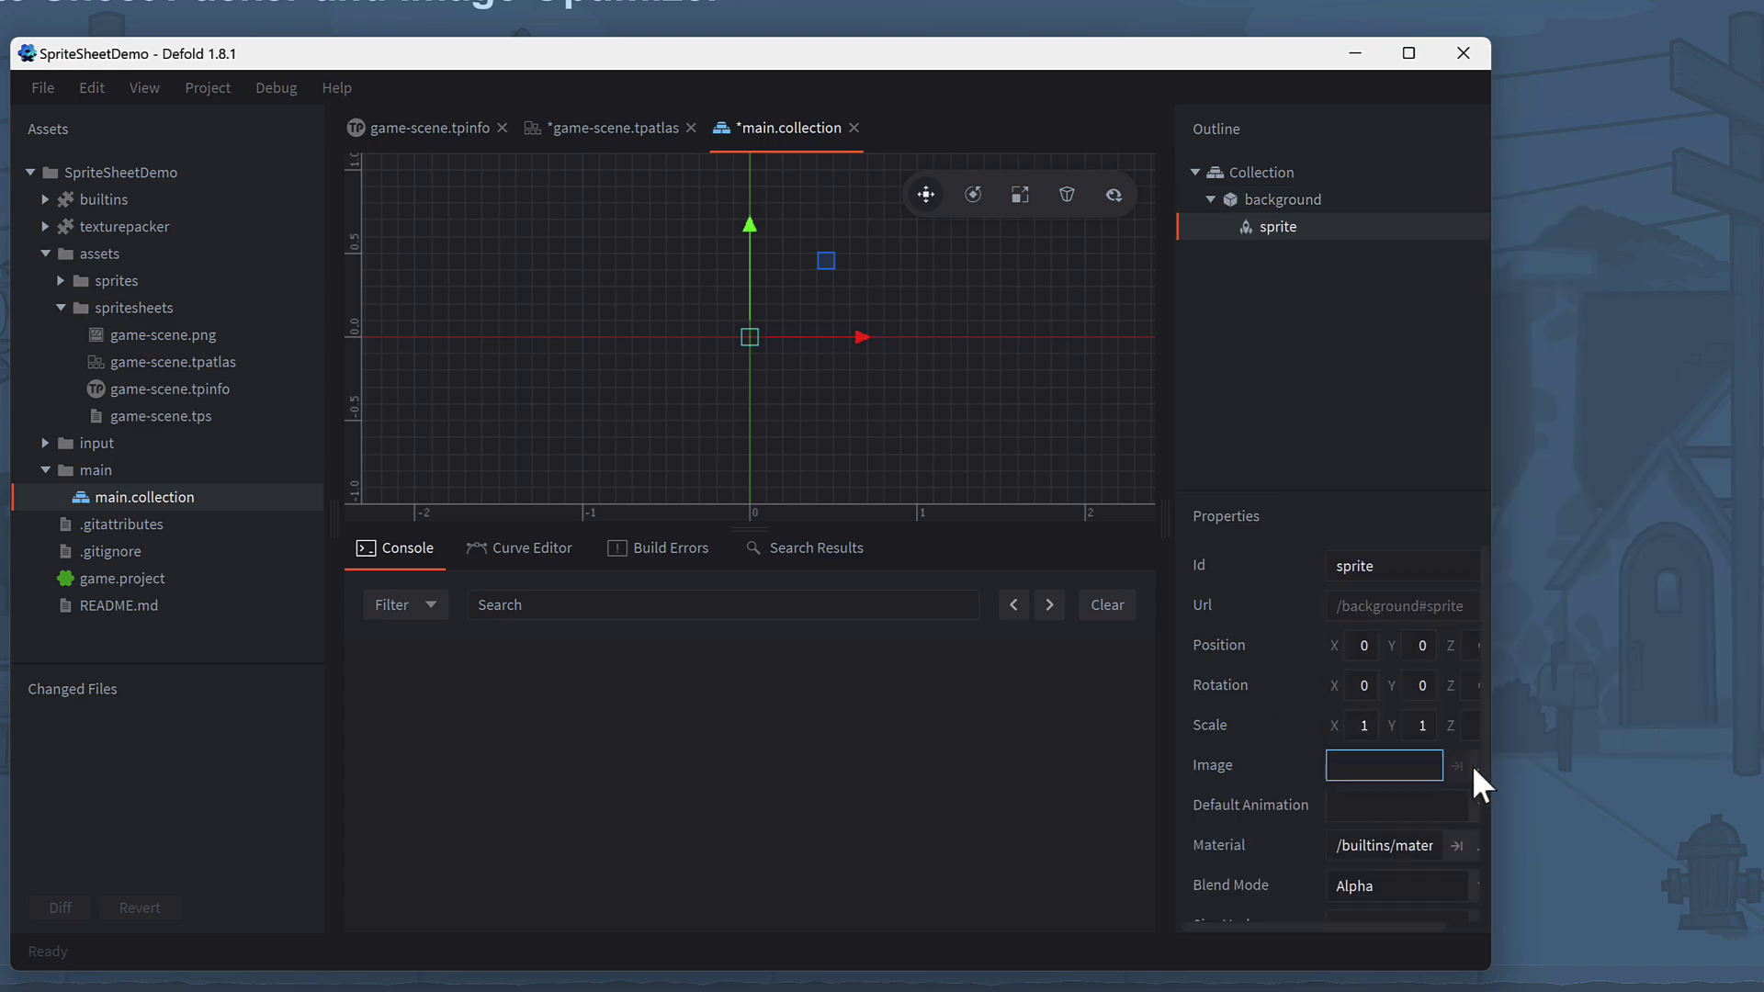
click(1473, 766)
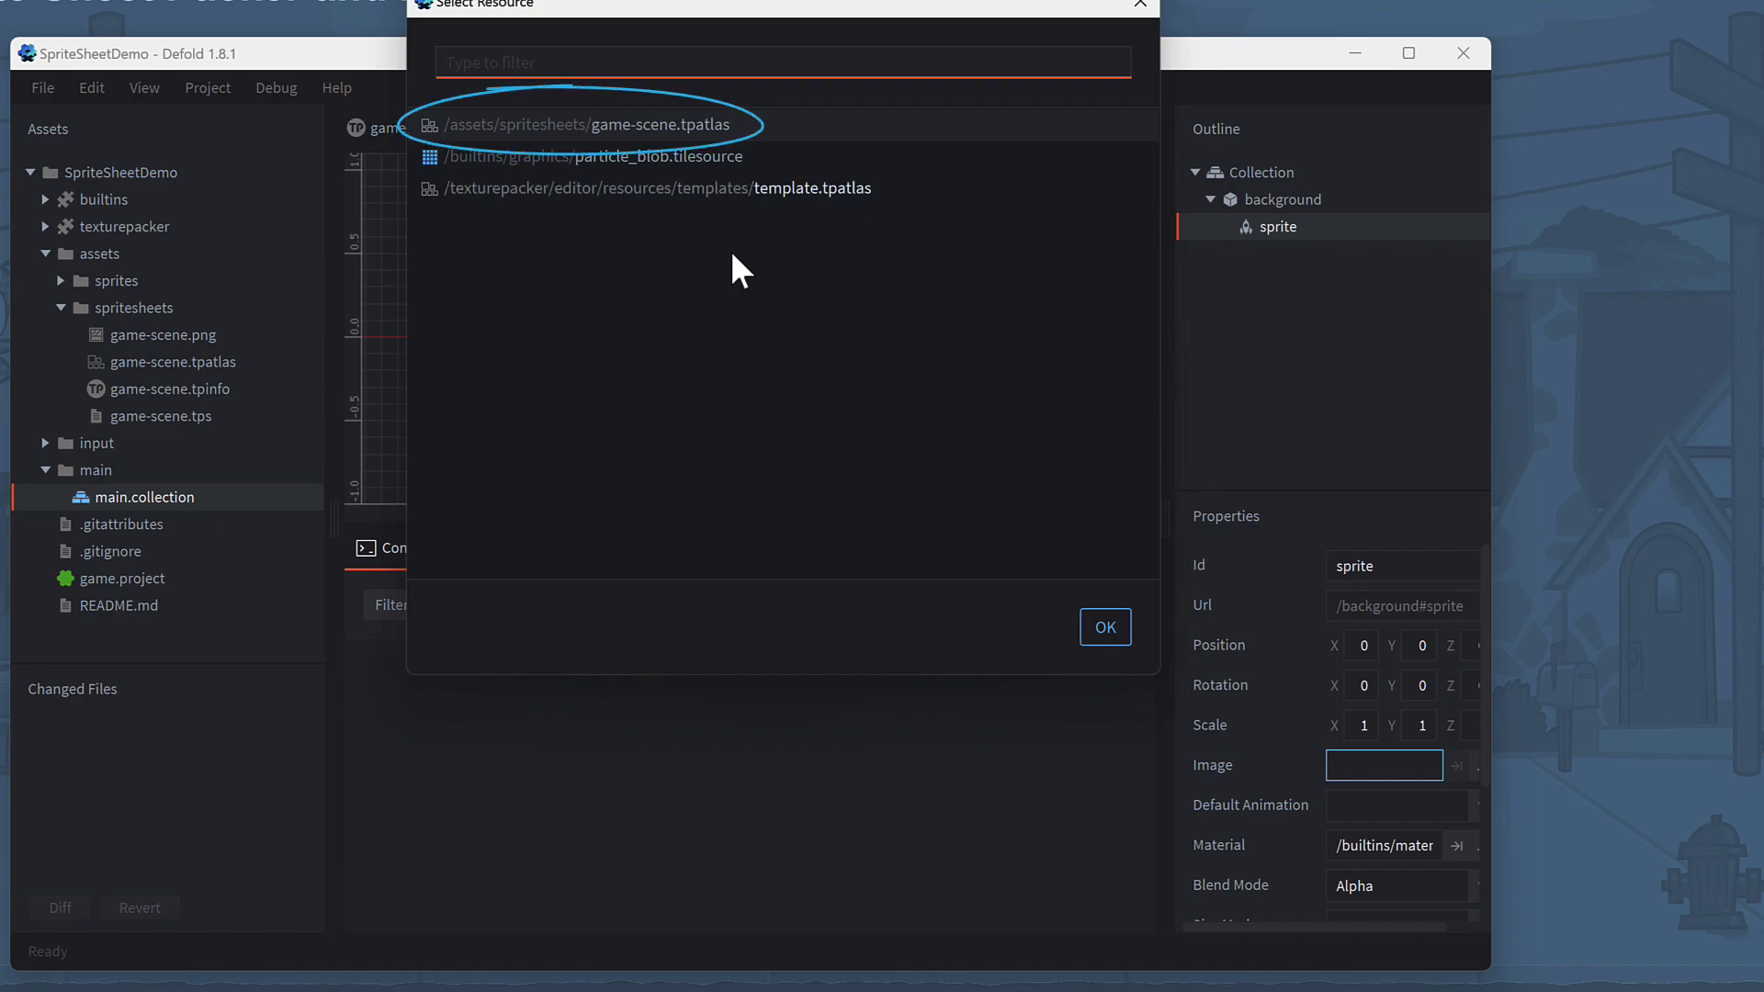
double_click(696, 129)
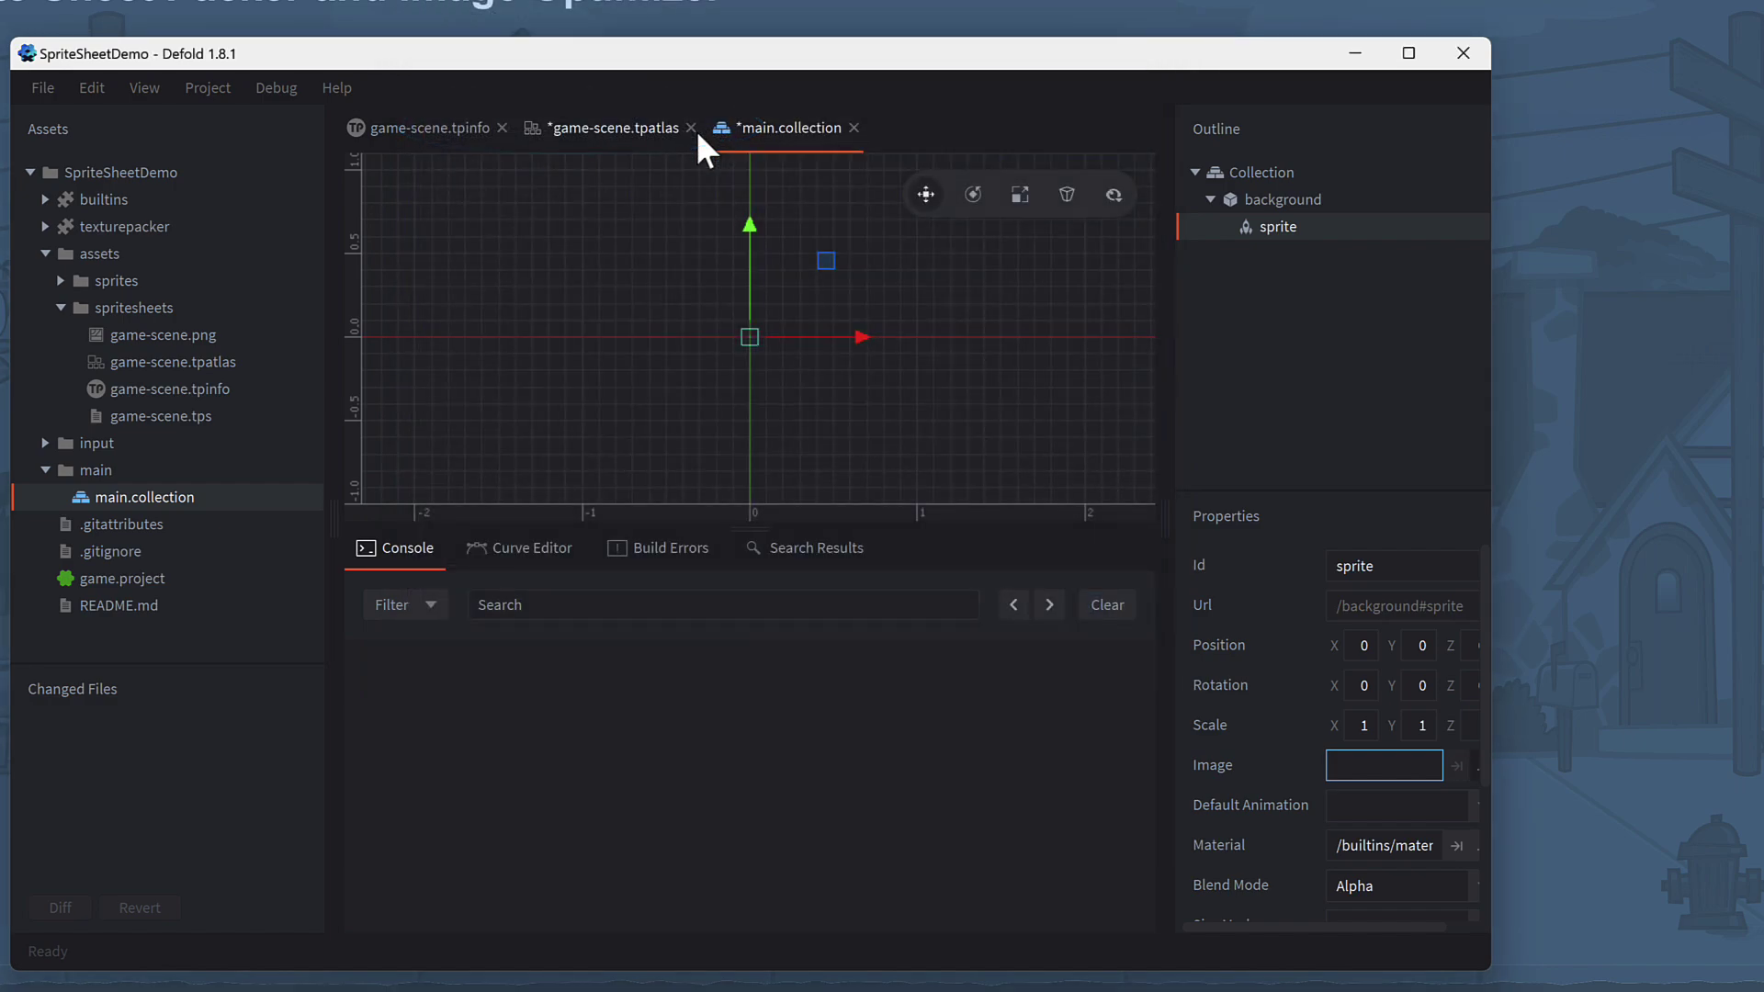
click(1470, 801)
click(1366, 519)
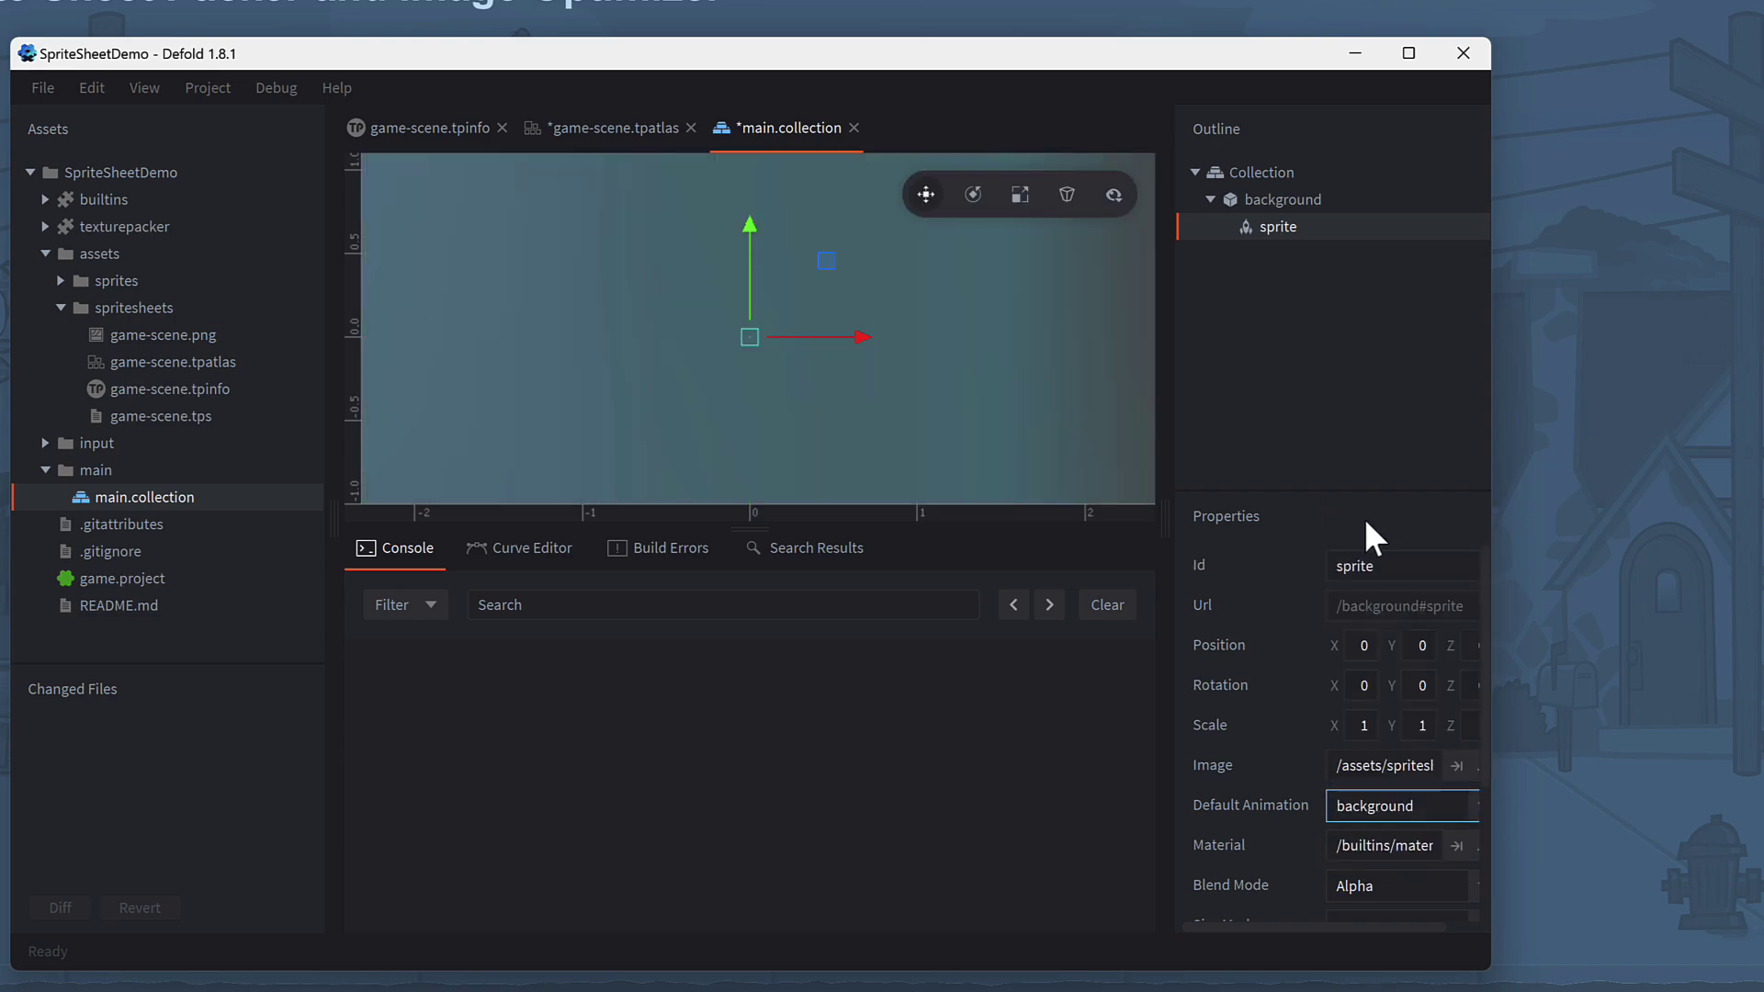
key(f)
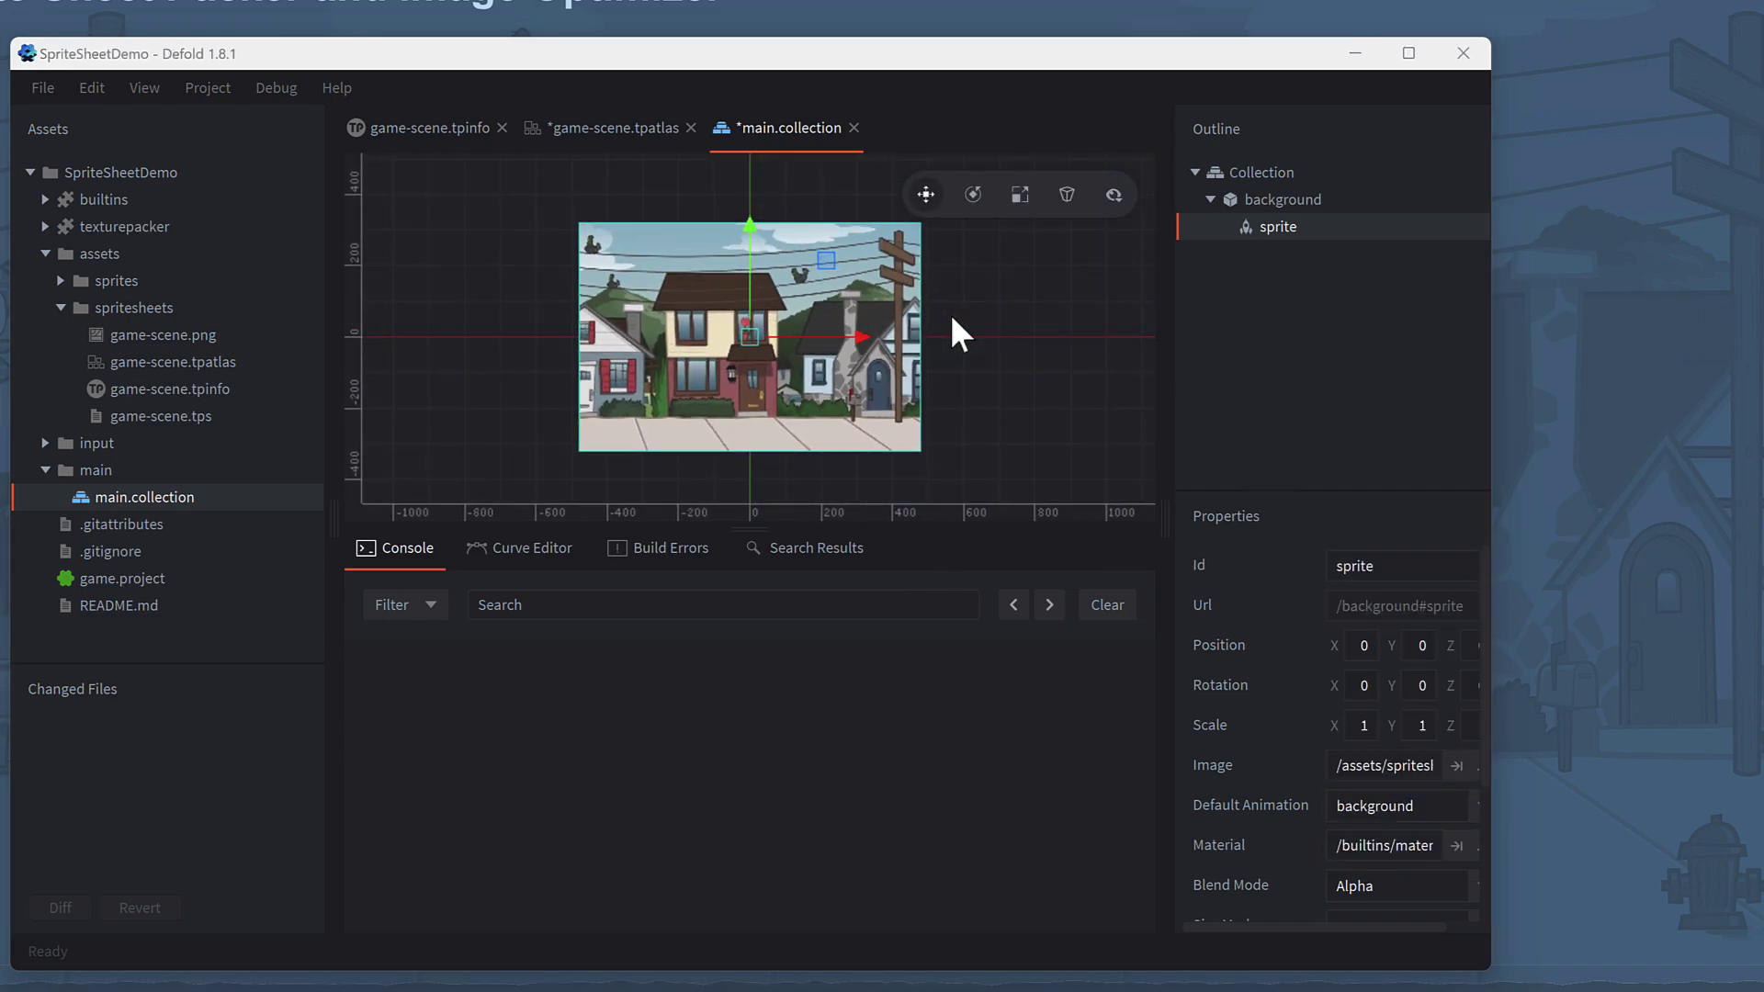
Position the background object at X 480, Y 320, Z -0.9
click(759, 345)
drag(772, 346, 882, 241)
scroll(911, 278, down, 2)
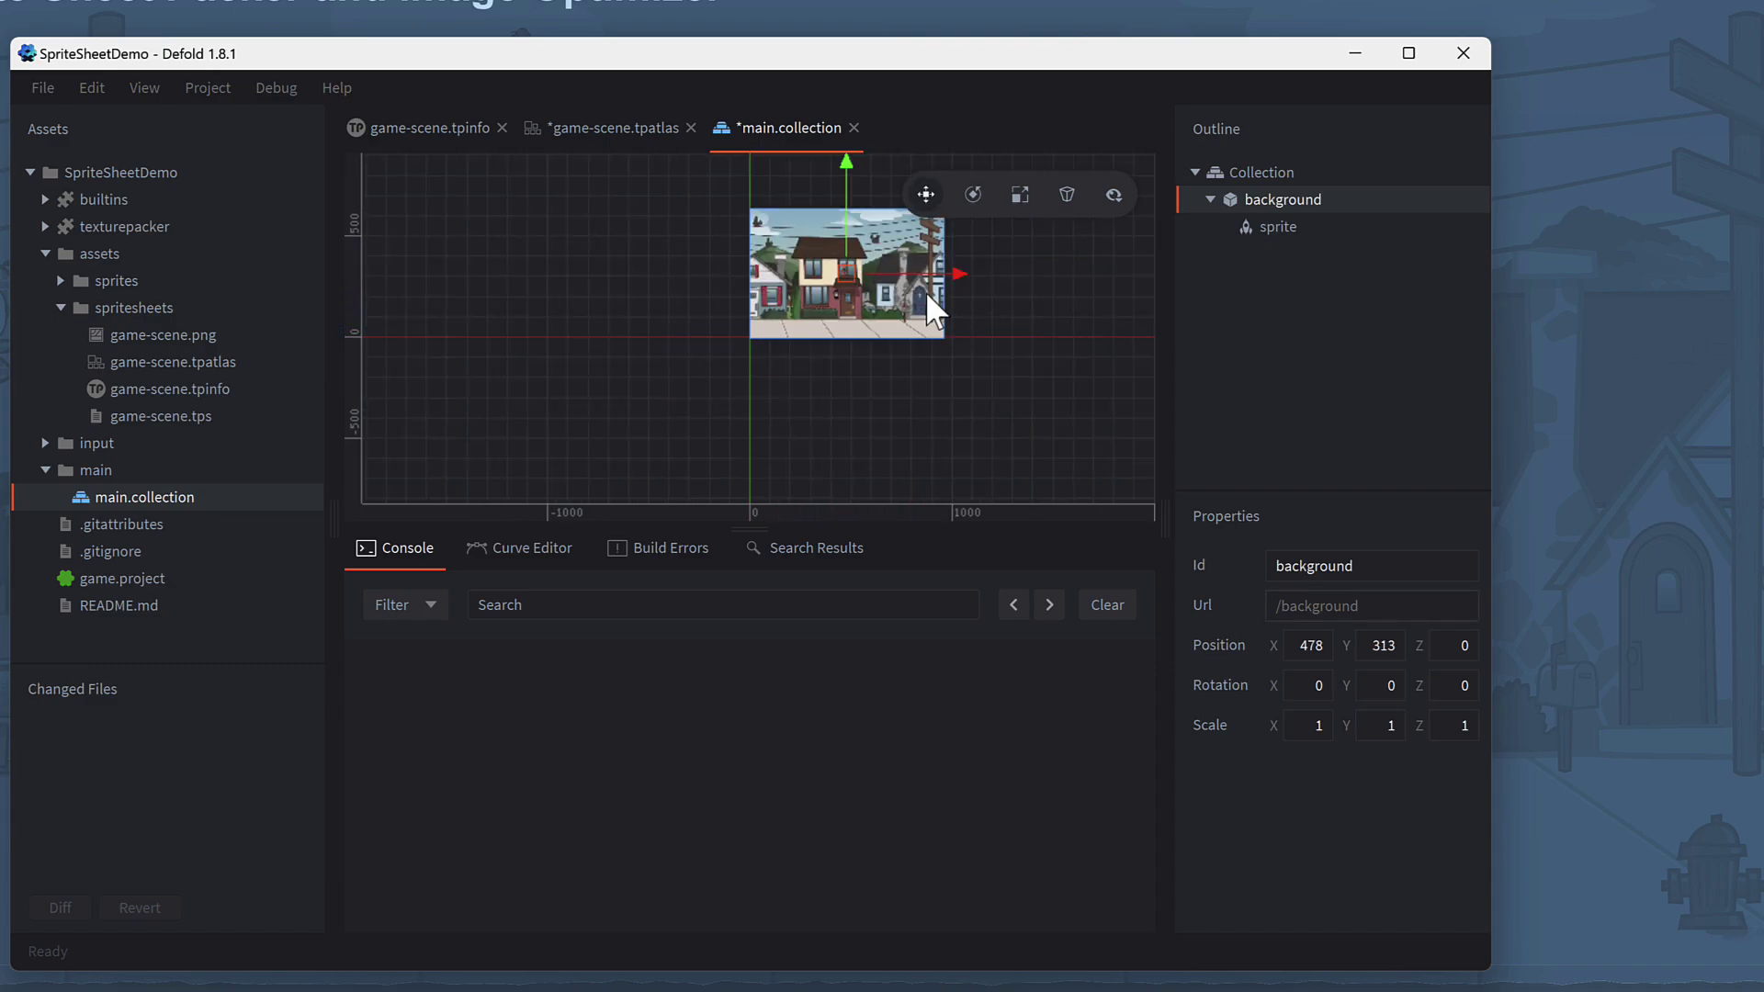
double_click(1309, 646)
text(480)
key(Tab)
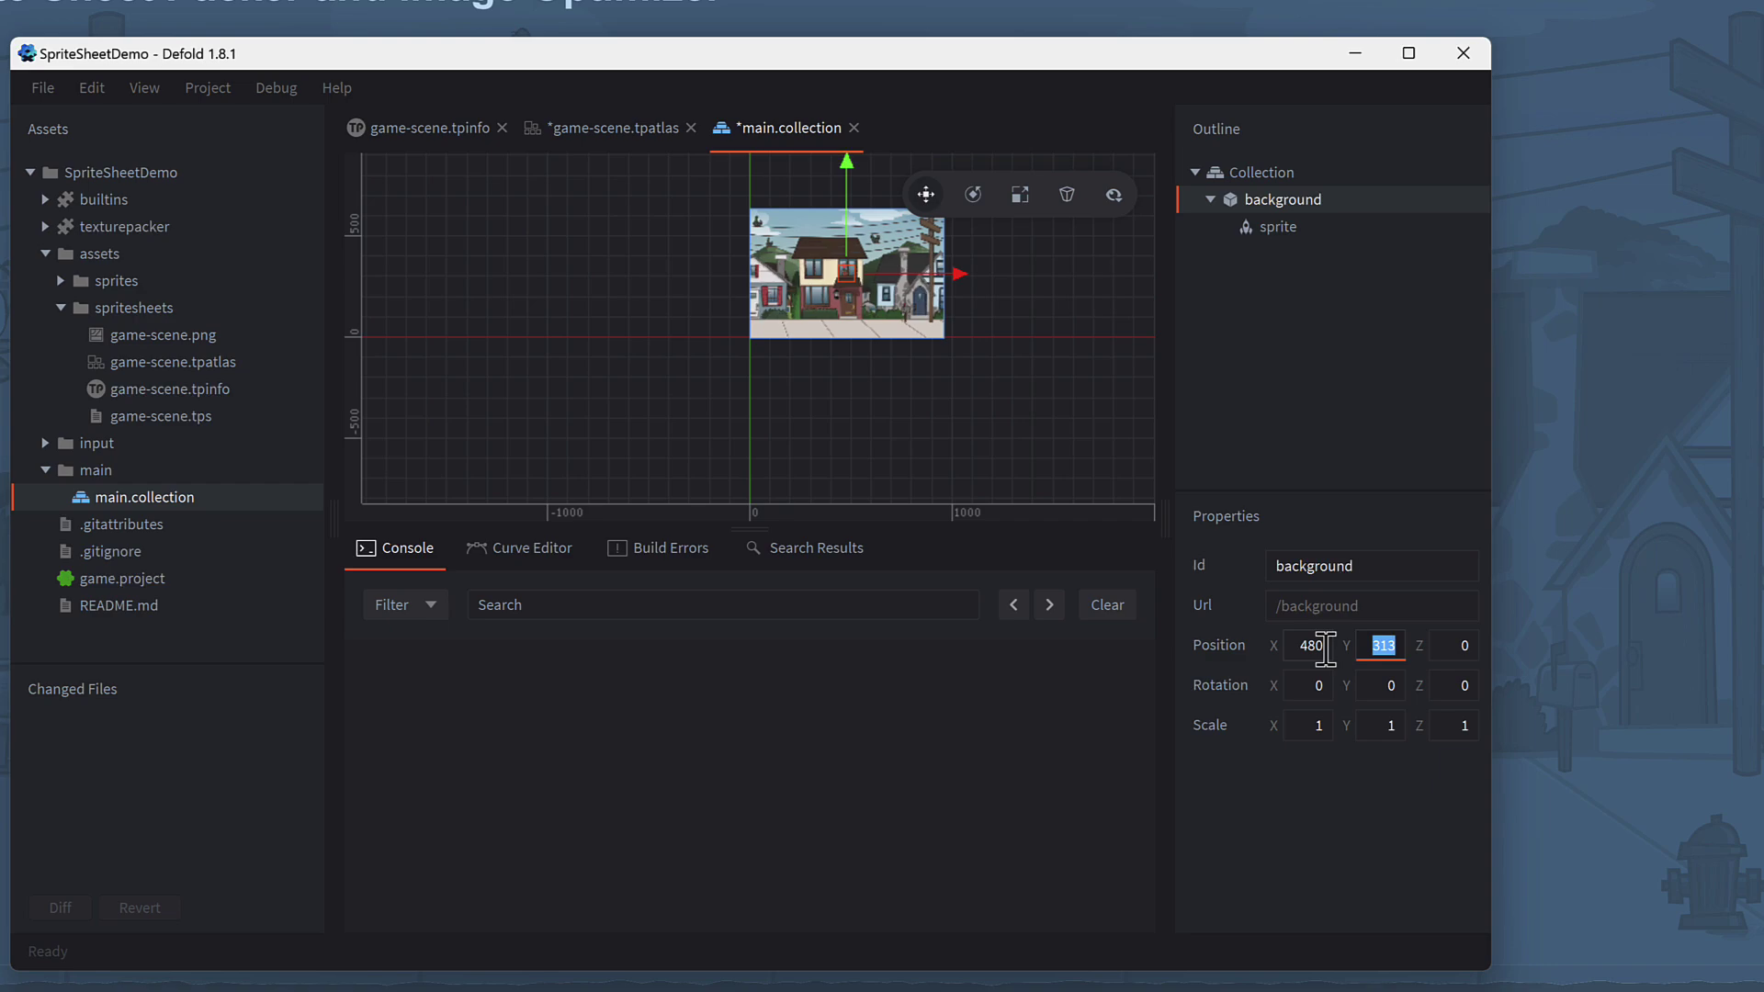
text(320)
key(Tab)
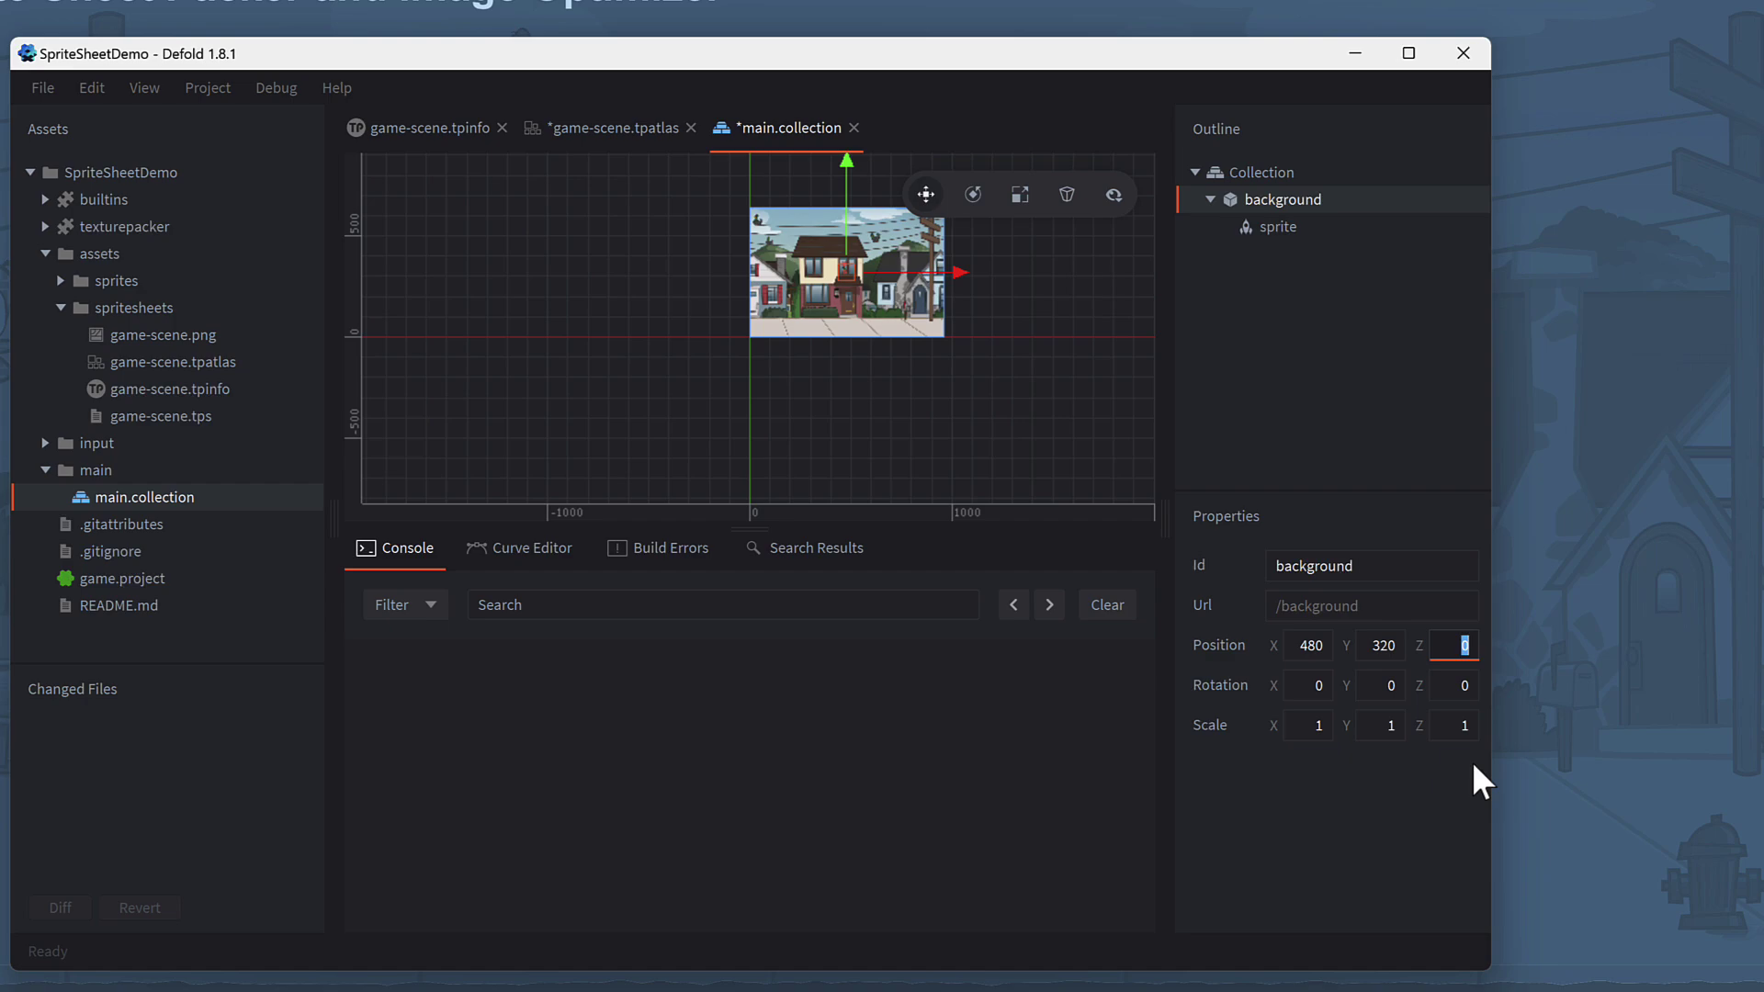
text(-0.9)
key(Tab)
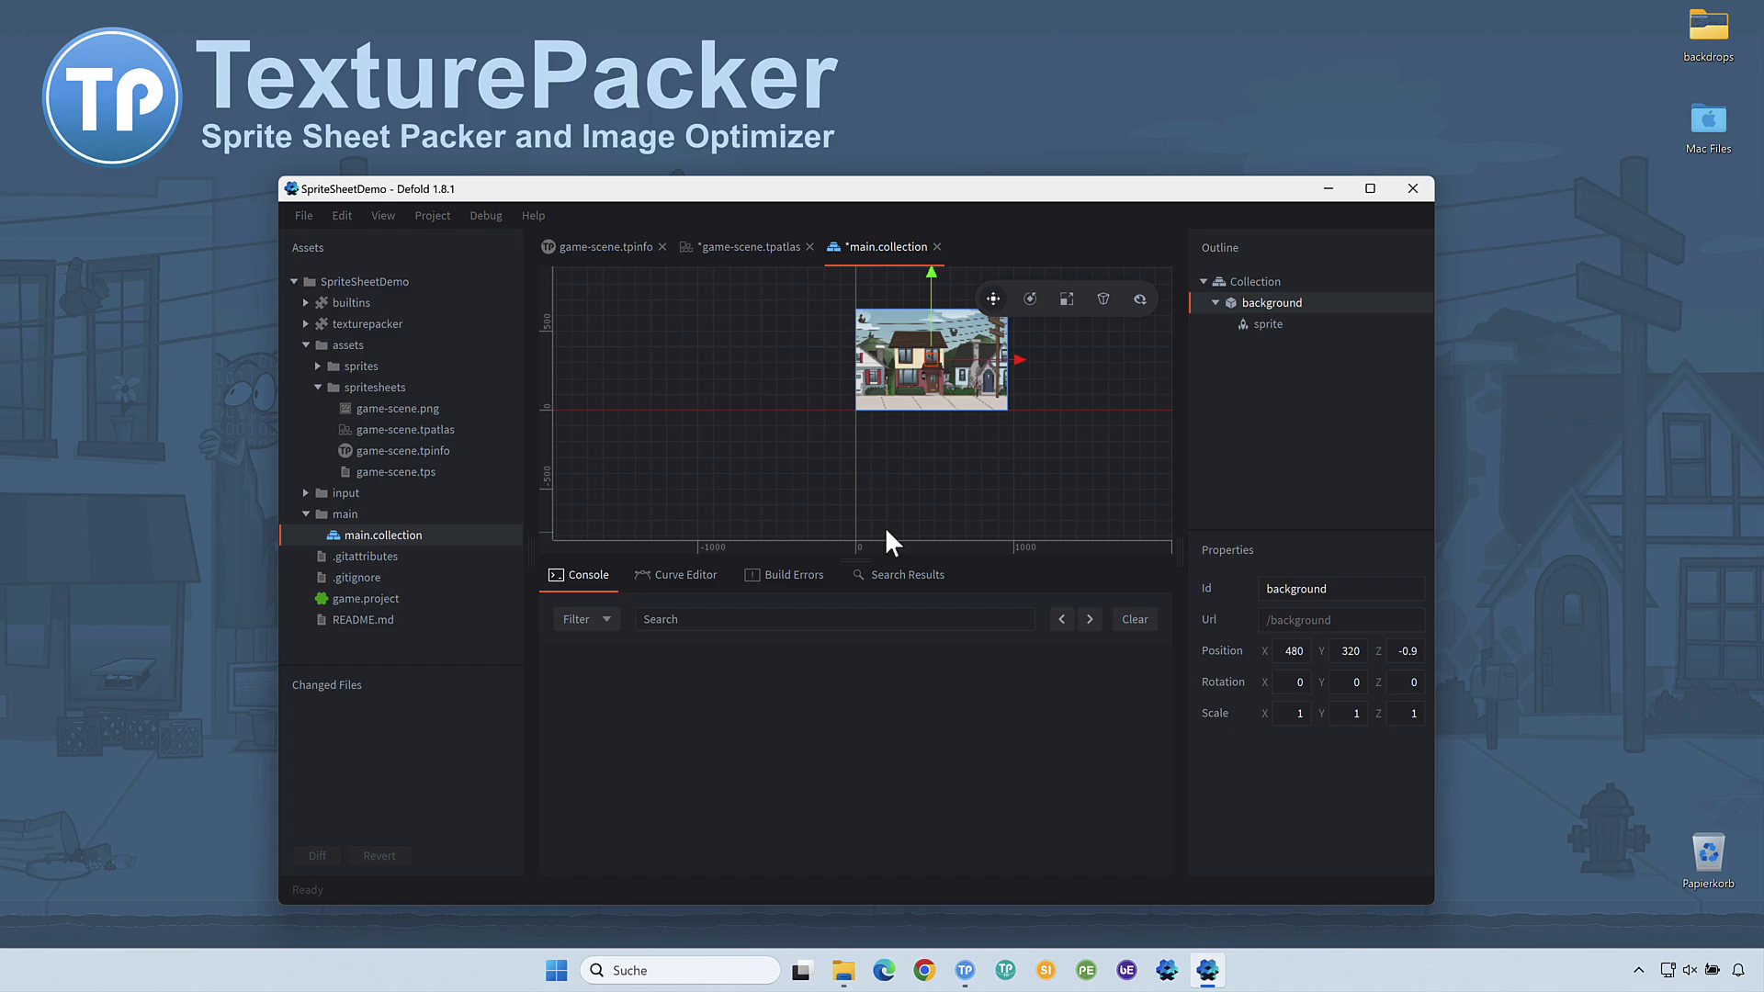
Build and run the project with Project > Build to preview the street background
click(431, 215)
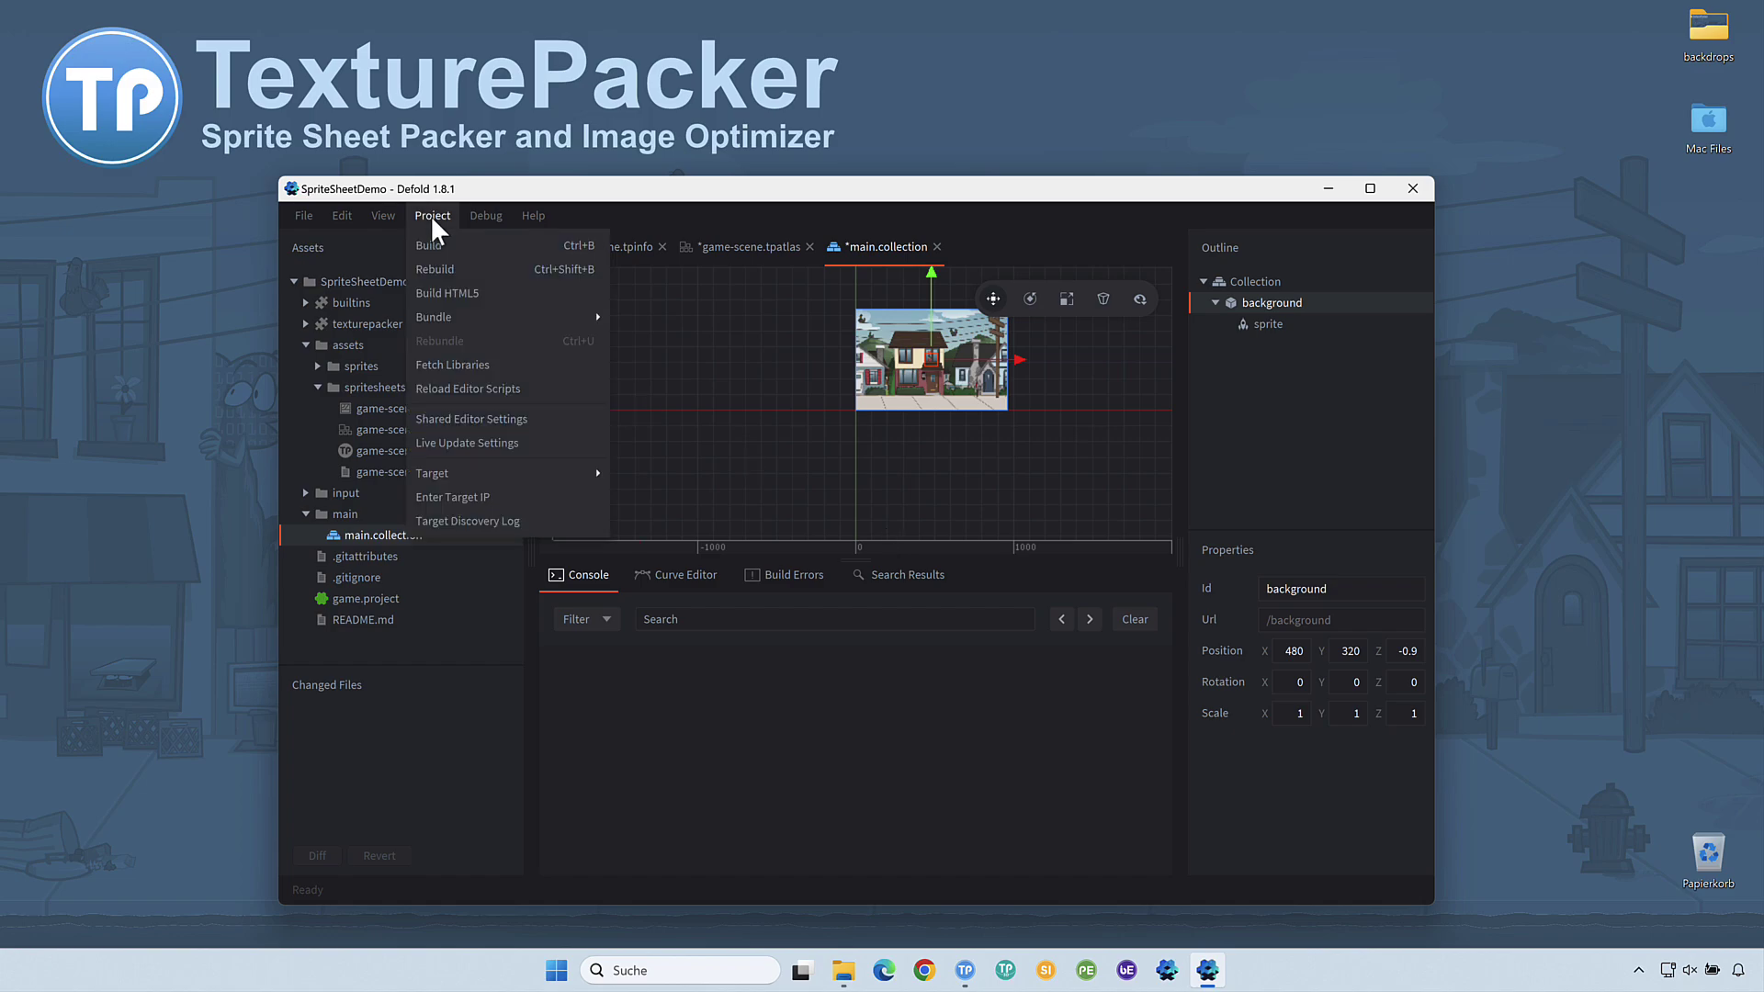
click(438, 241)
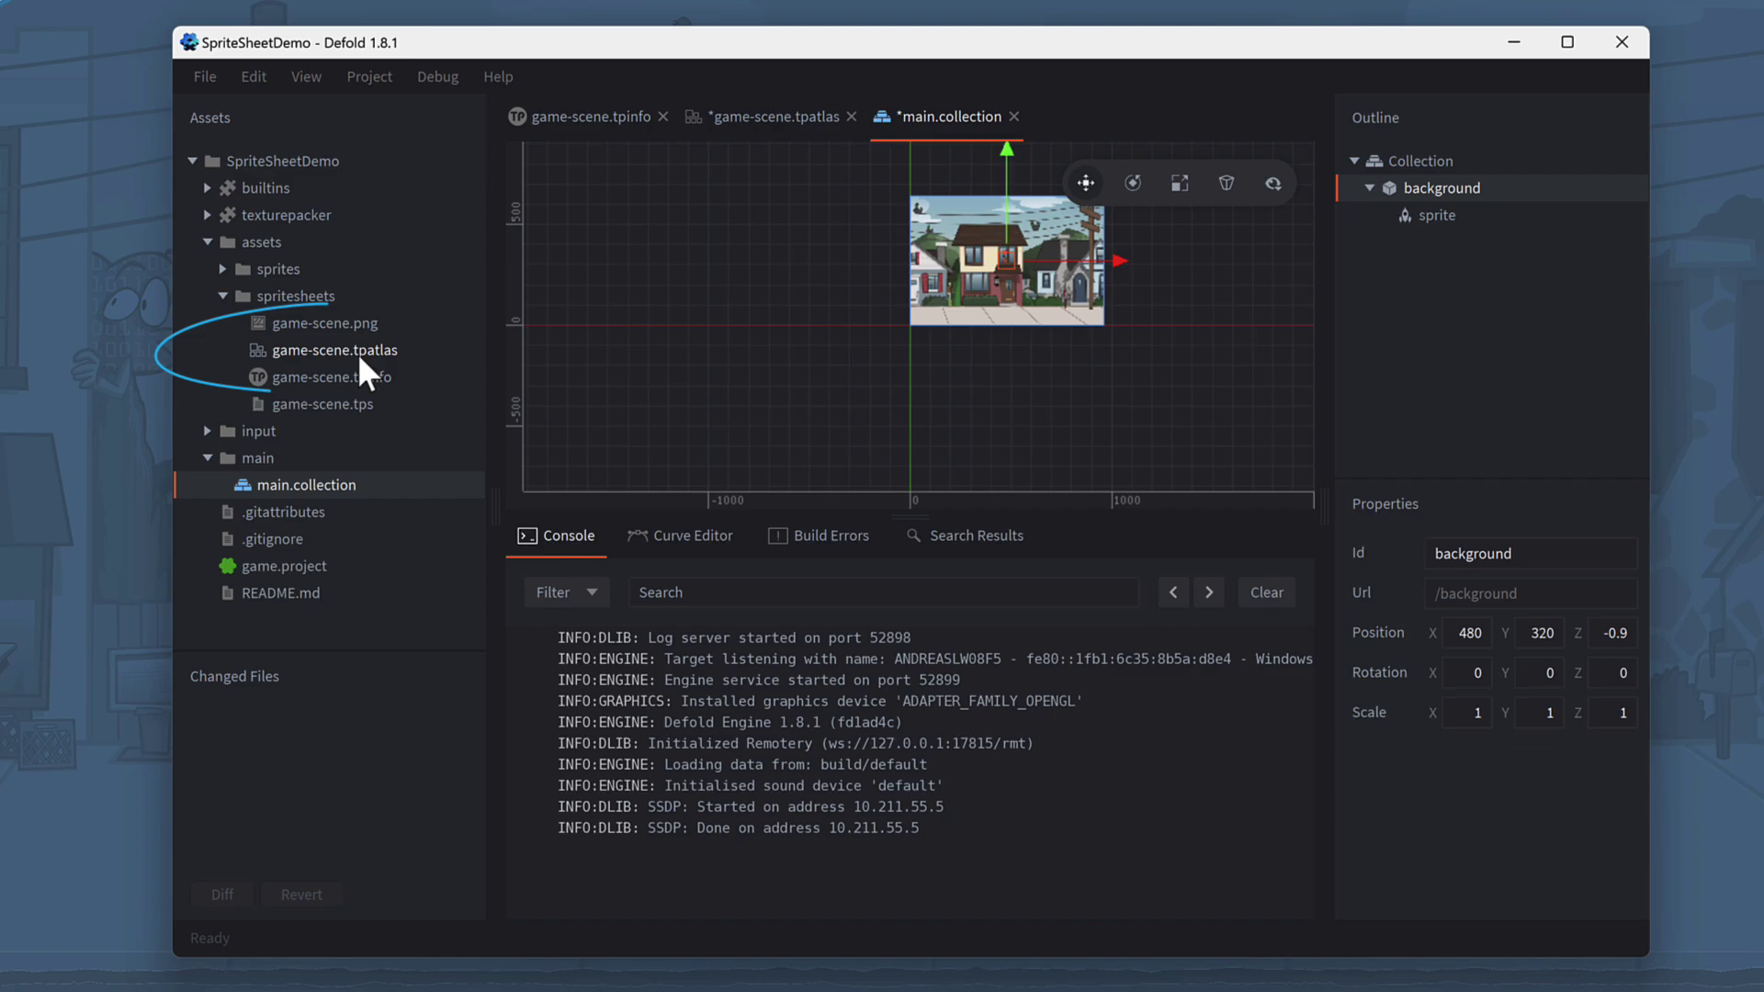
Open game-scene.tpatlas and add an animation with Id 'capguy' at 10 fps
click(356, 353)
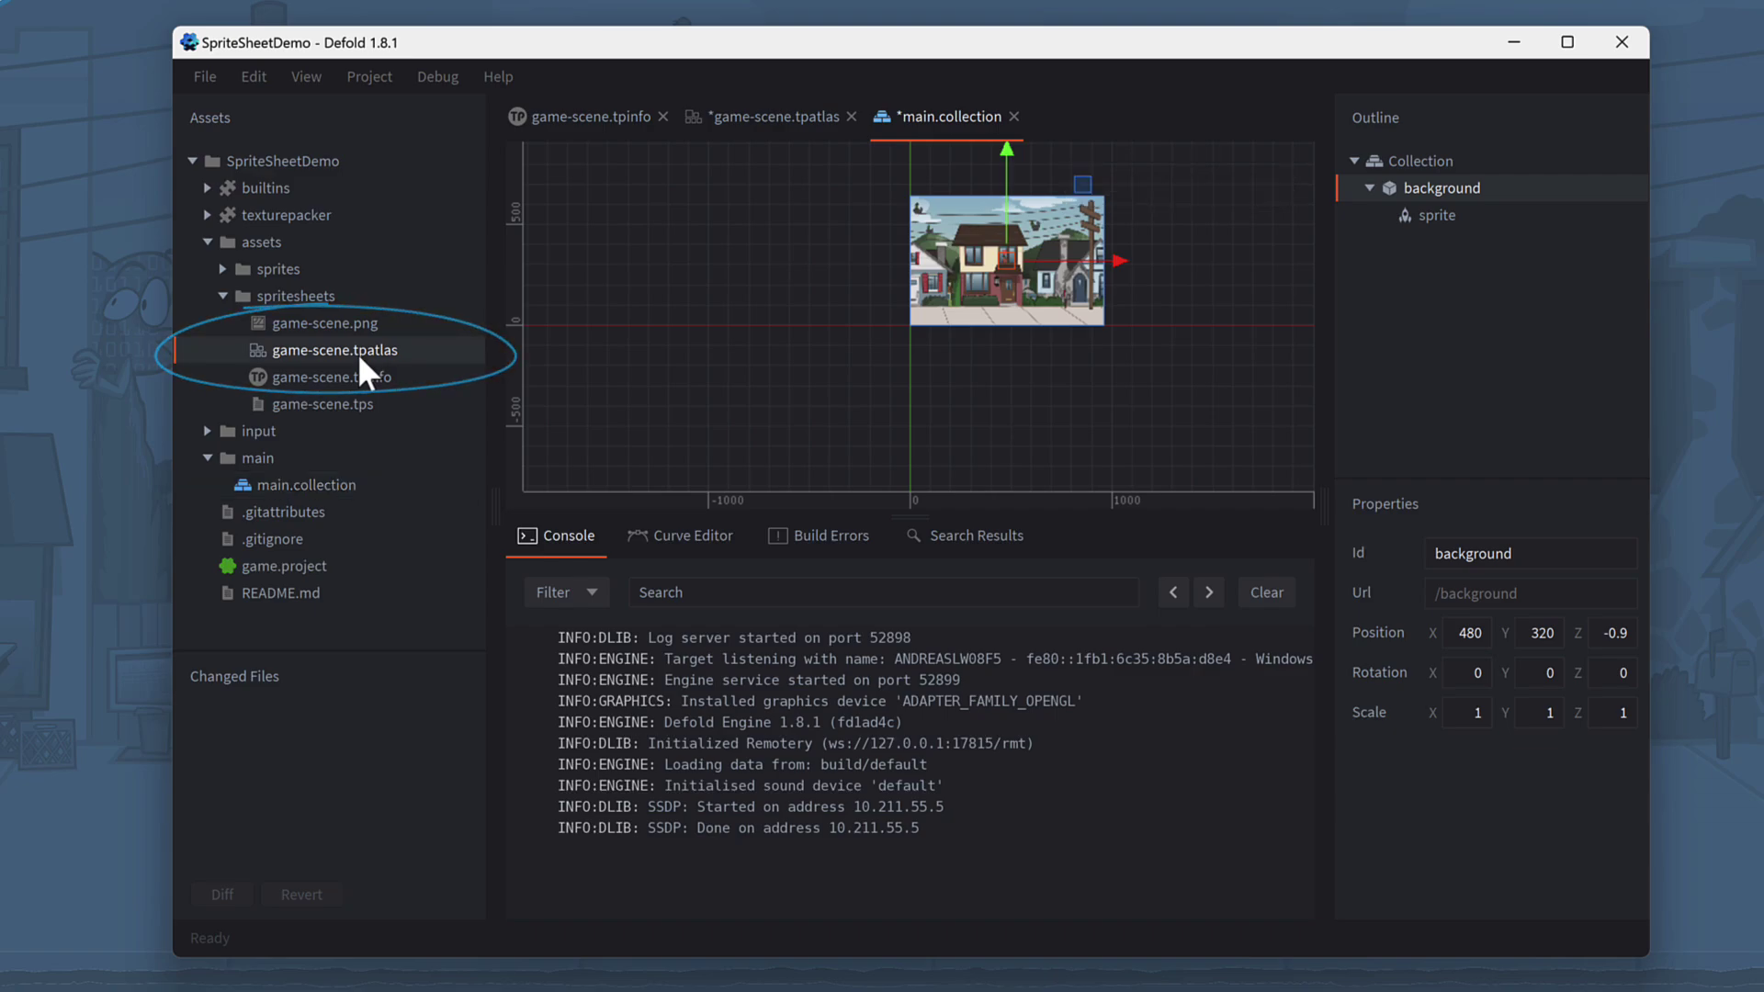
double_click(356, 353)
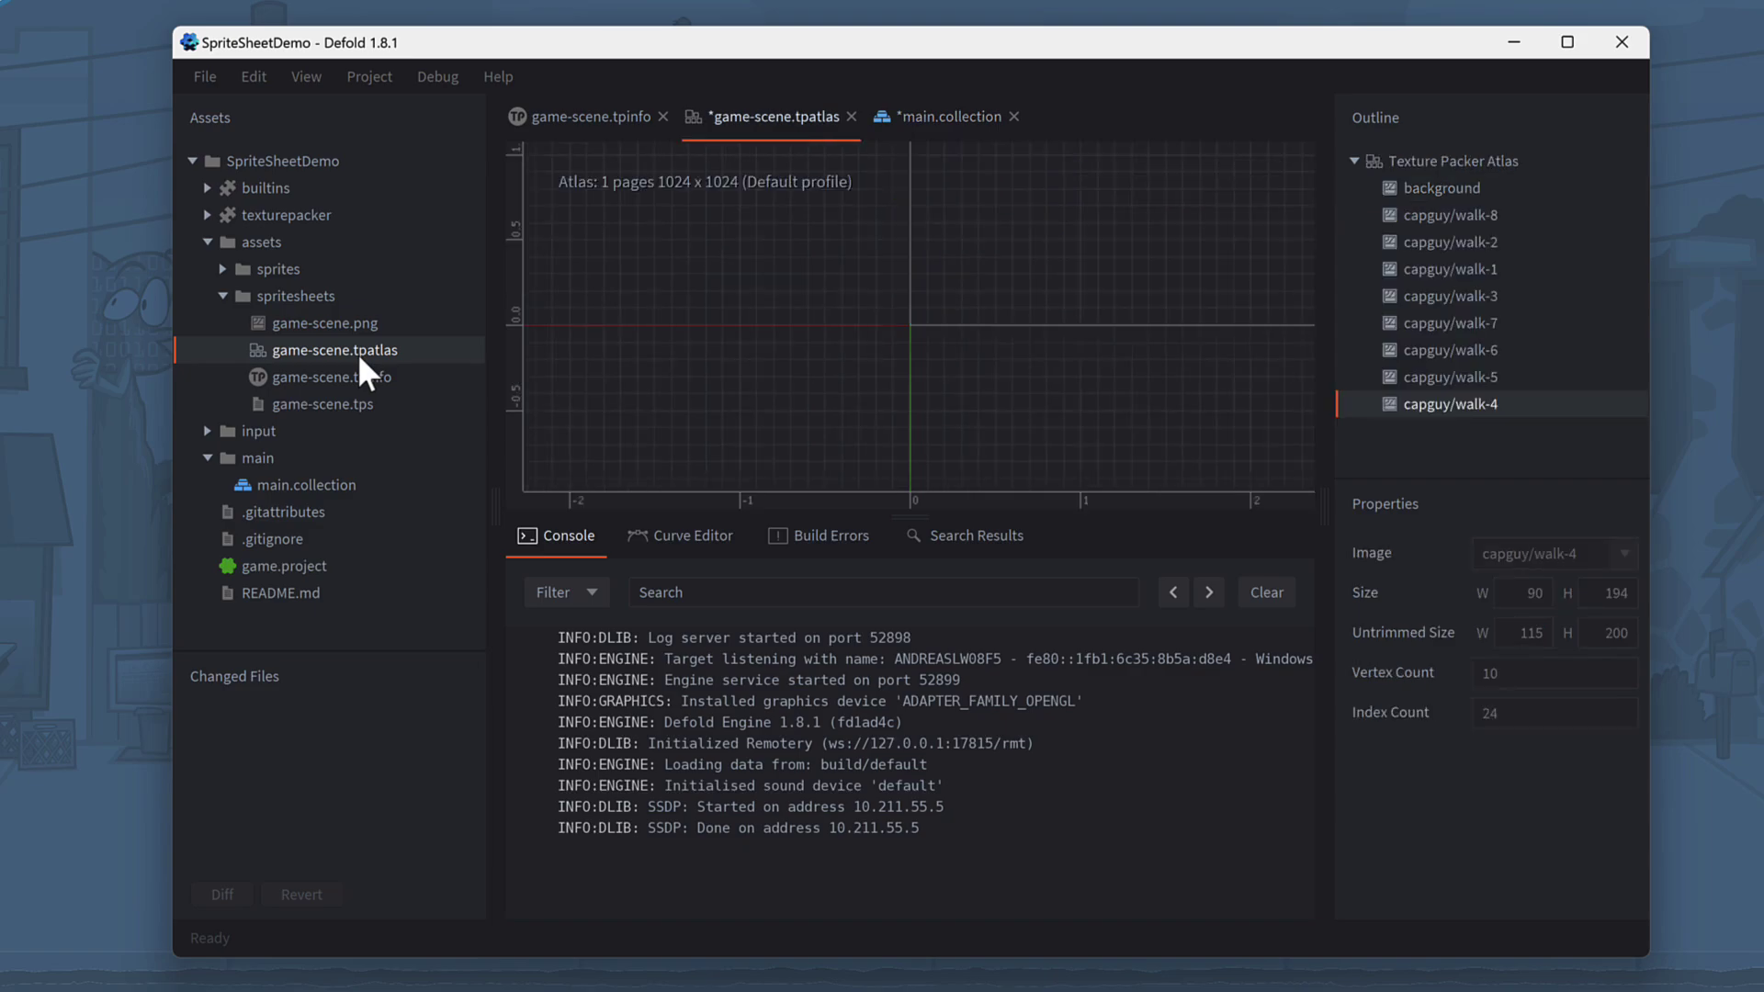
right_click(1433, 162)
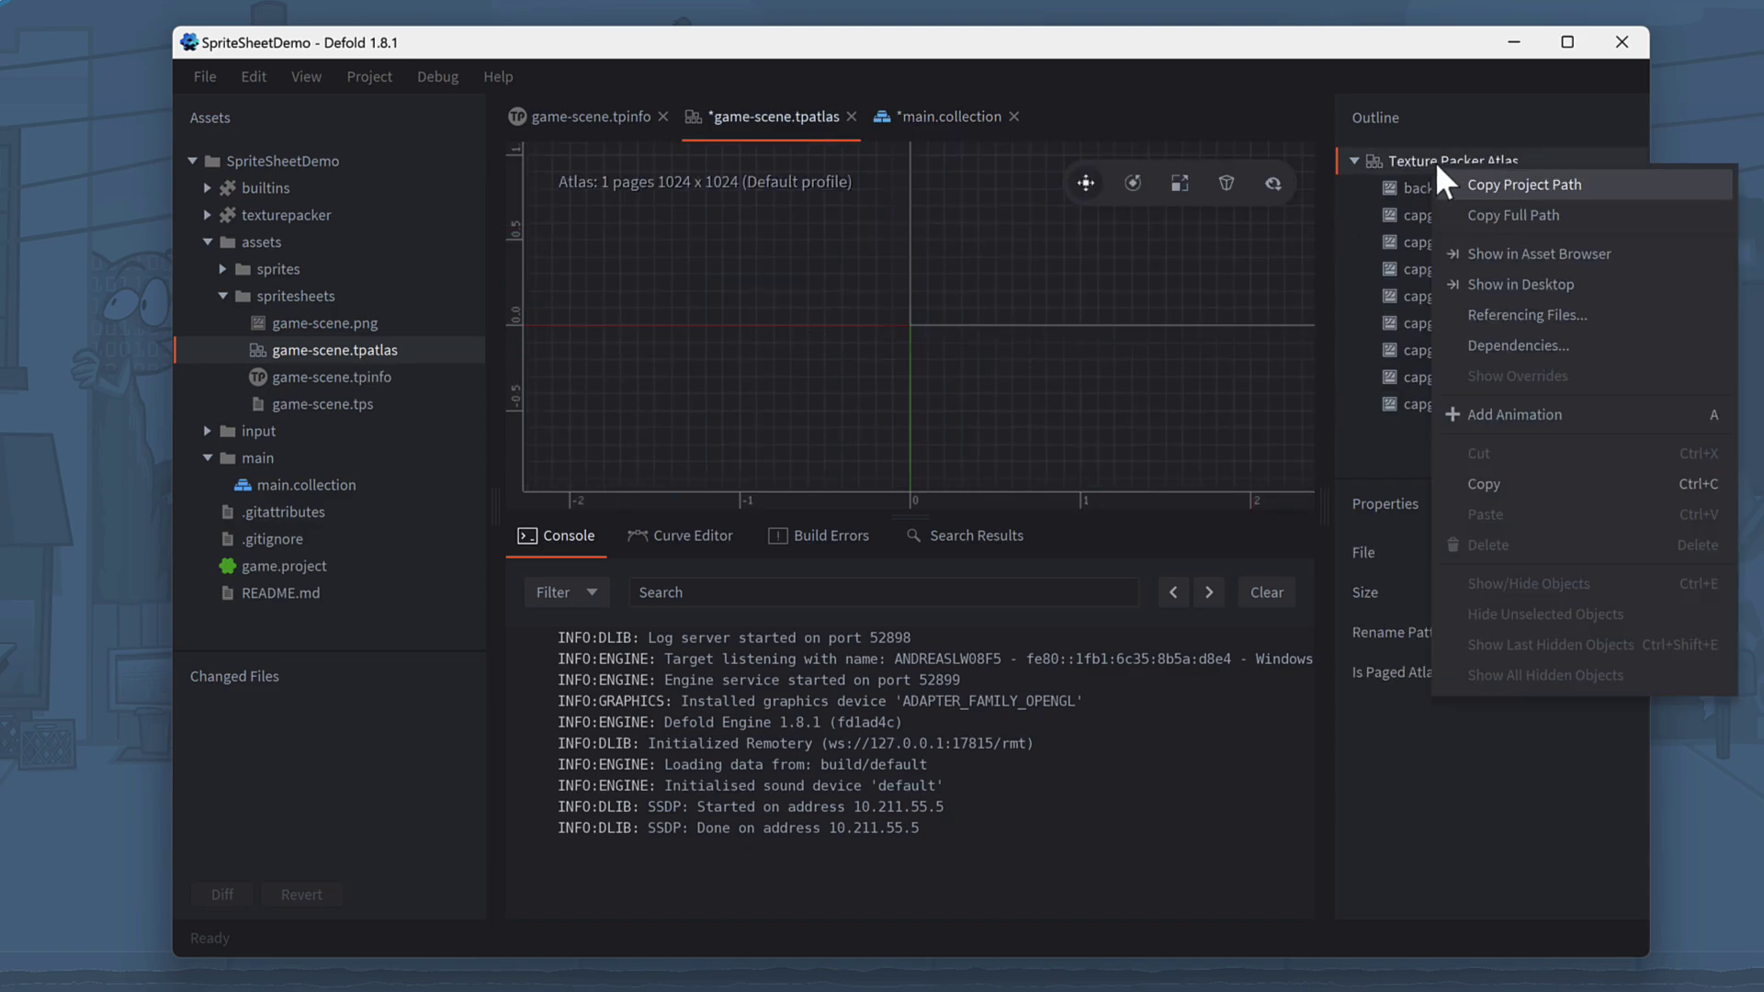
click(1502, 410)
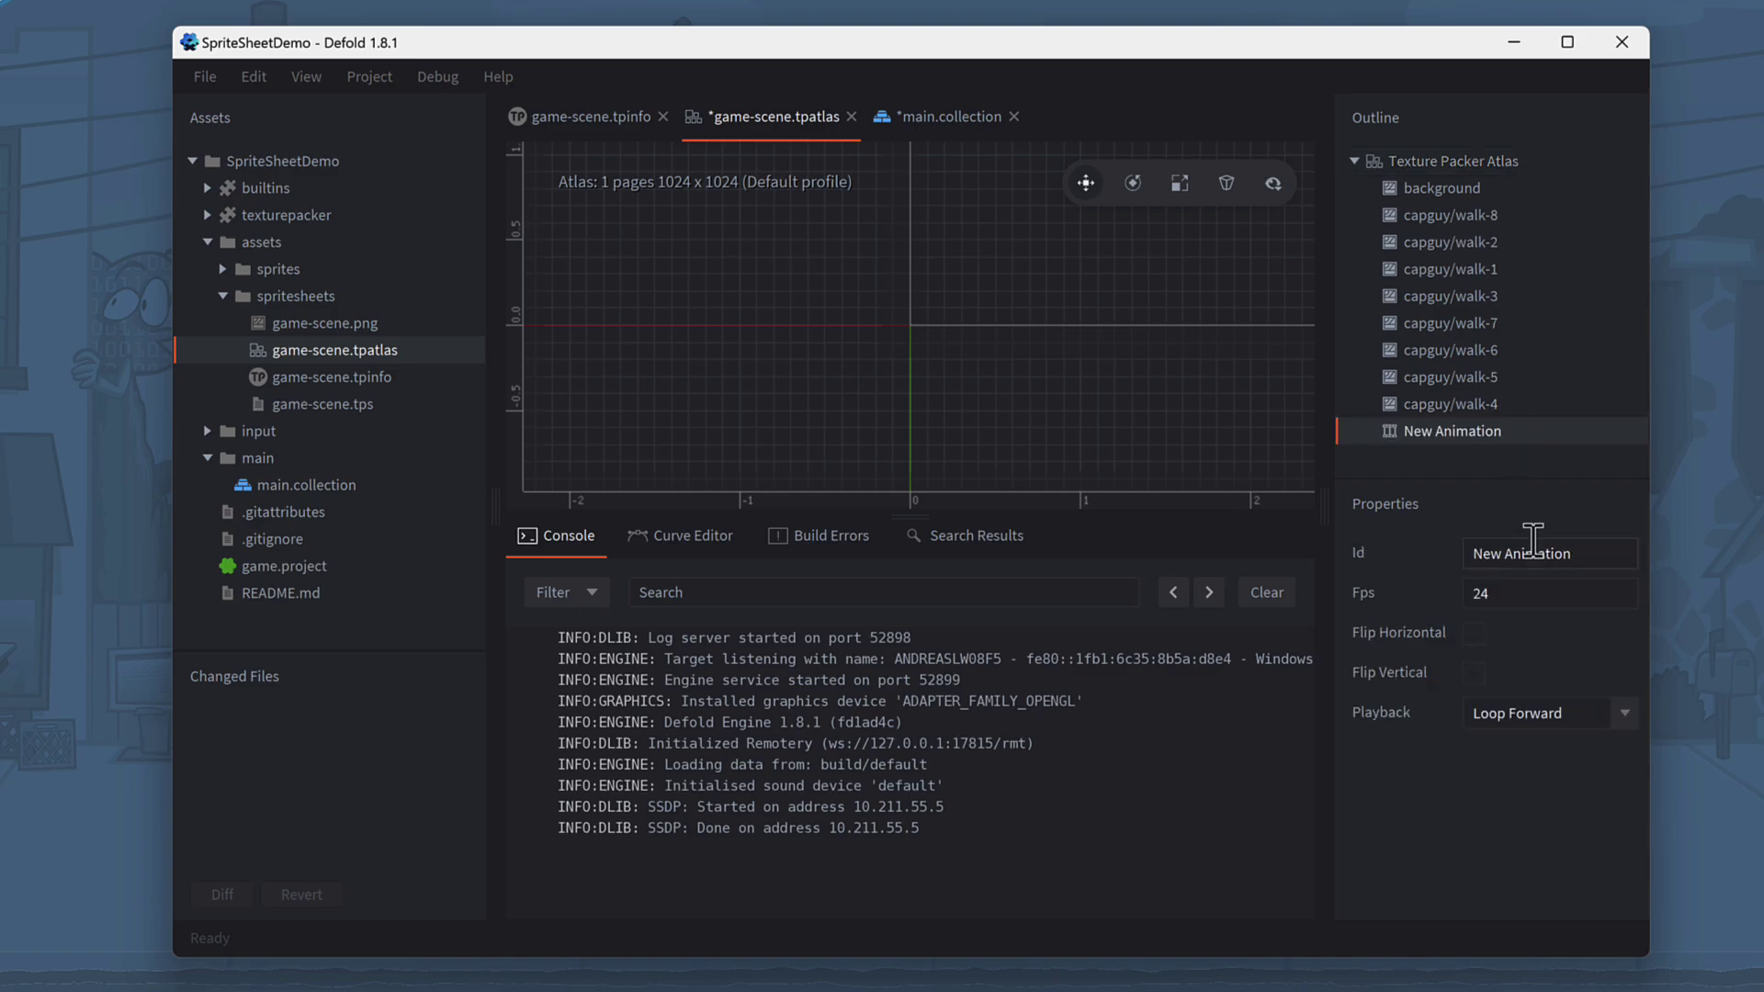
click(1581, 554)
text(capguy)
key(Tab)
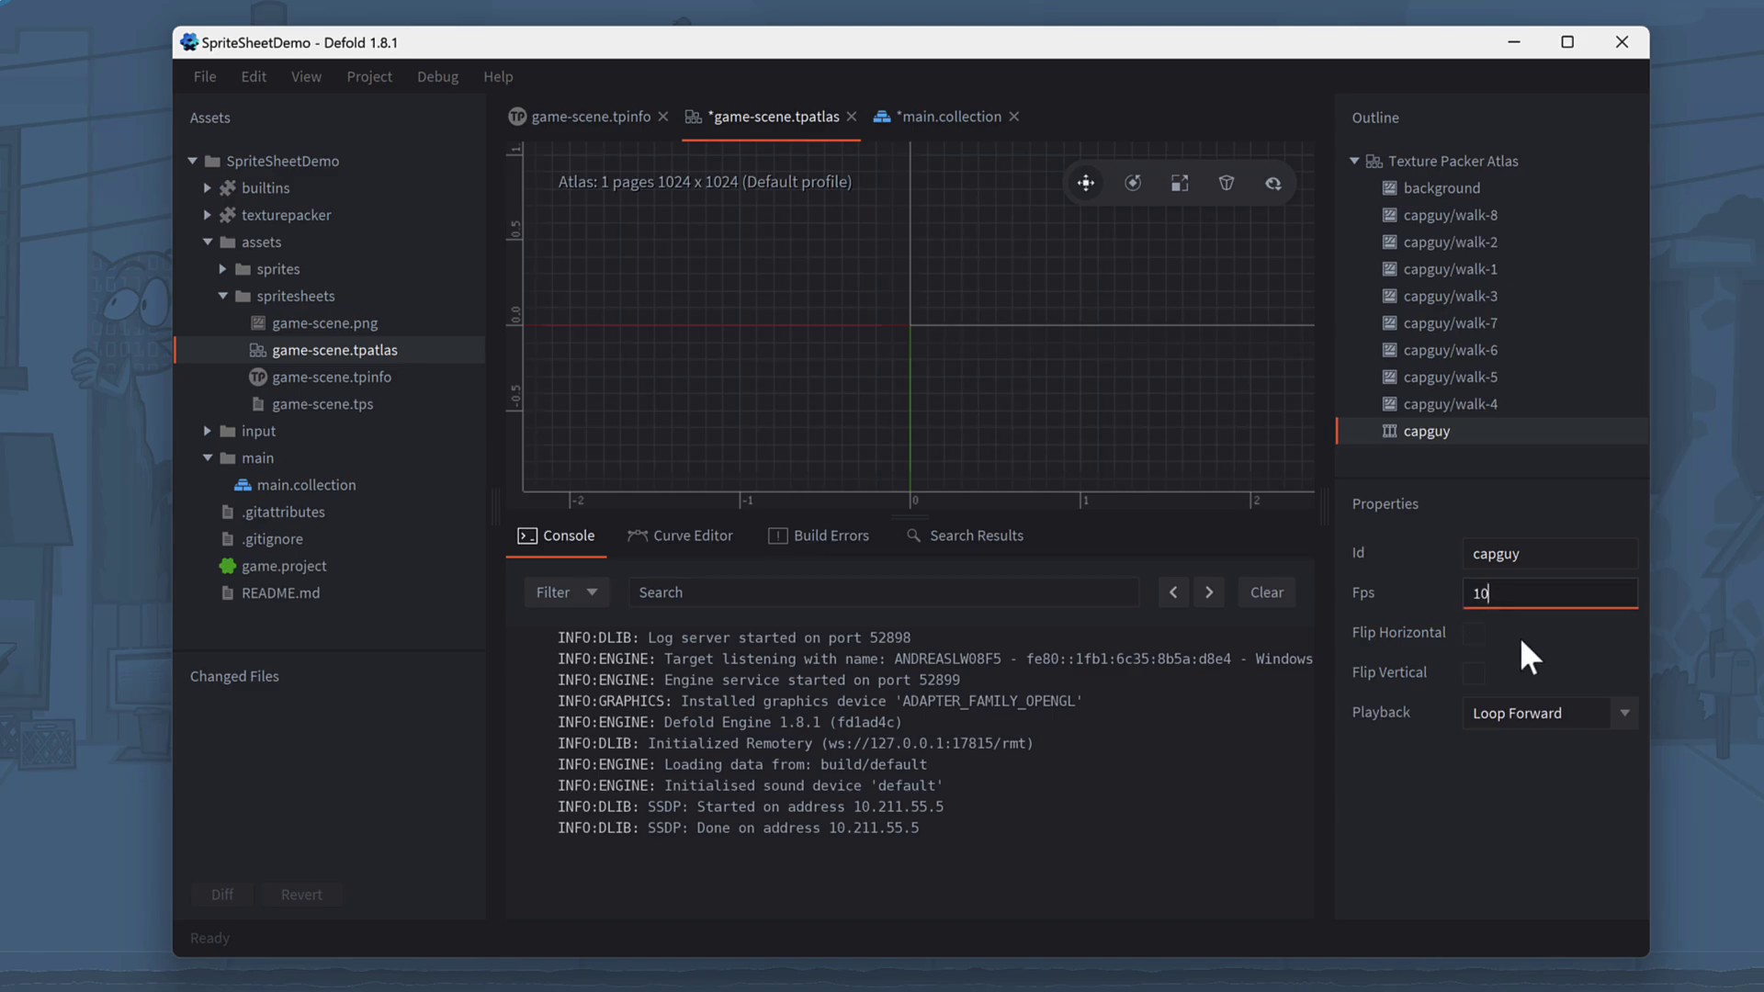
key(Return)
Add the frames capguy/walk-1 through capguy/walk-8 to the capguy animation
right_click(1448, 435)
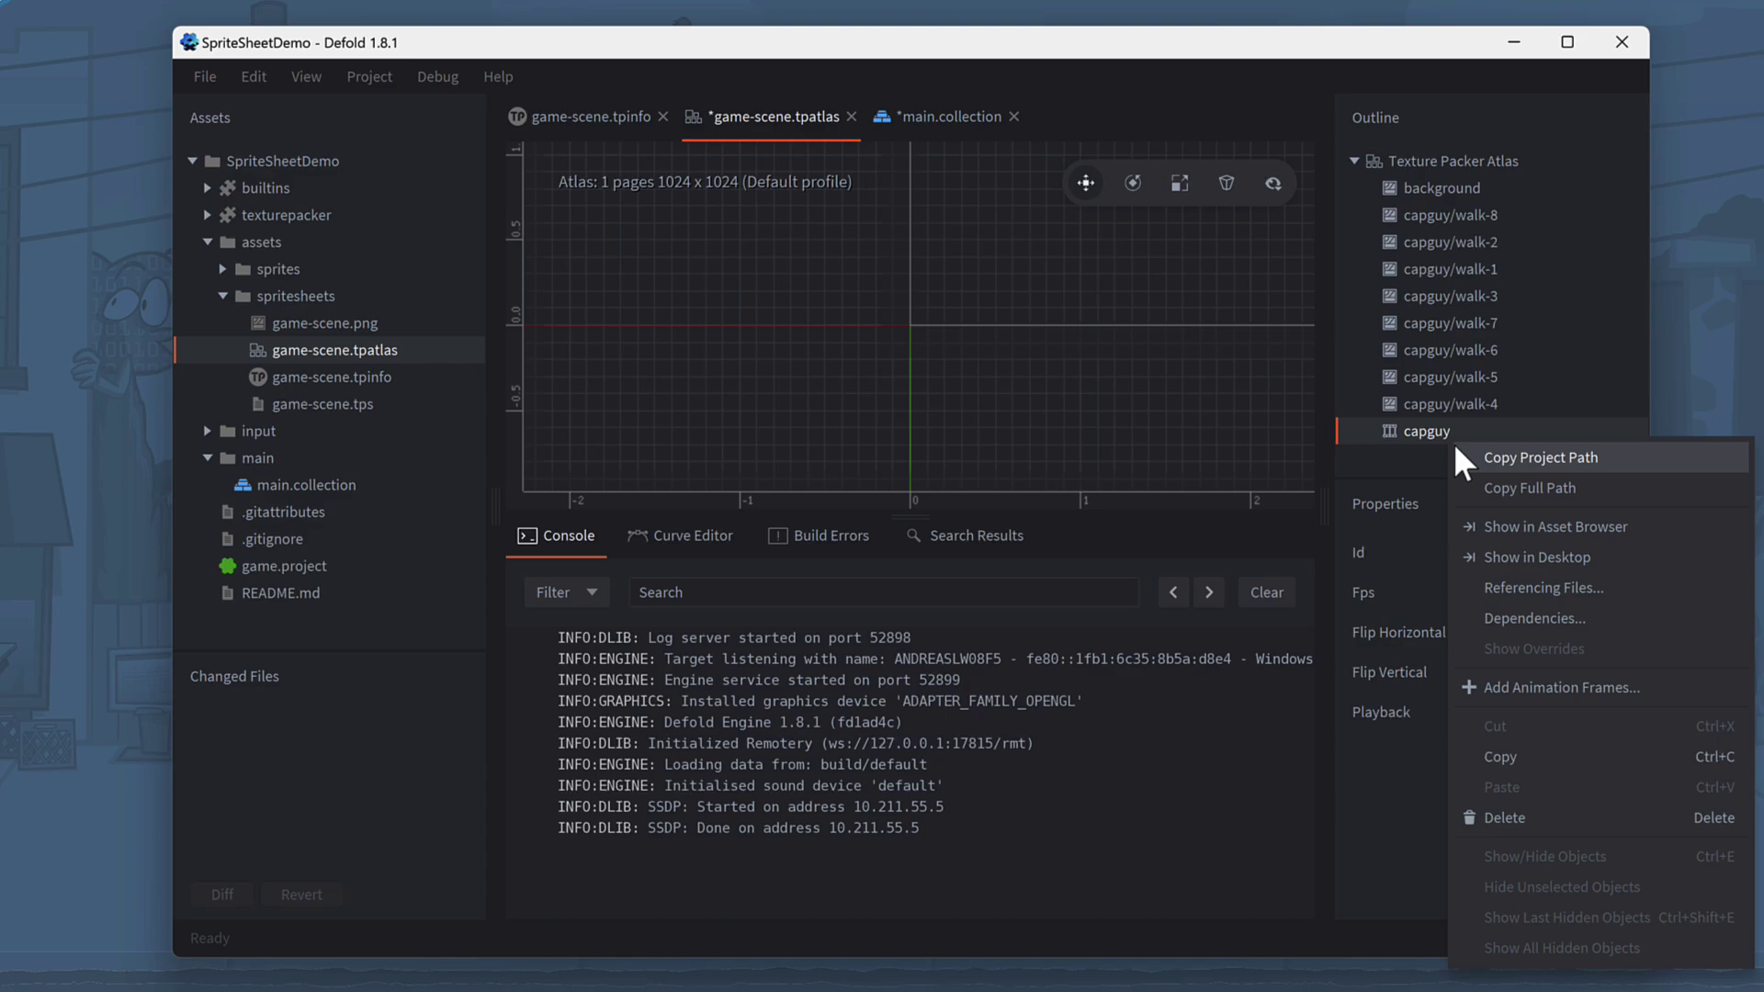
click(1535, 687)
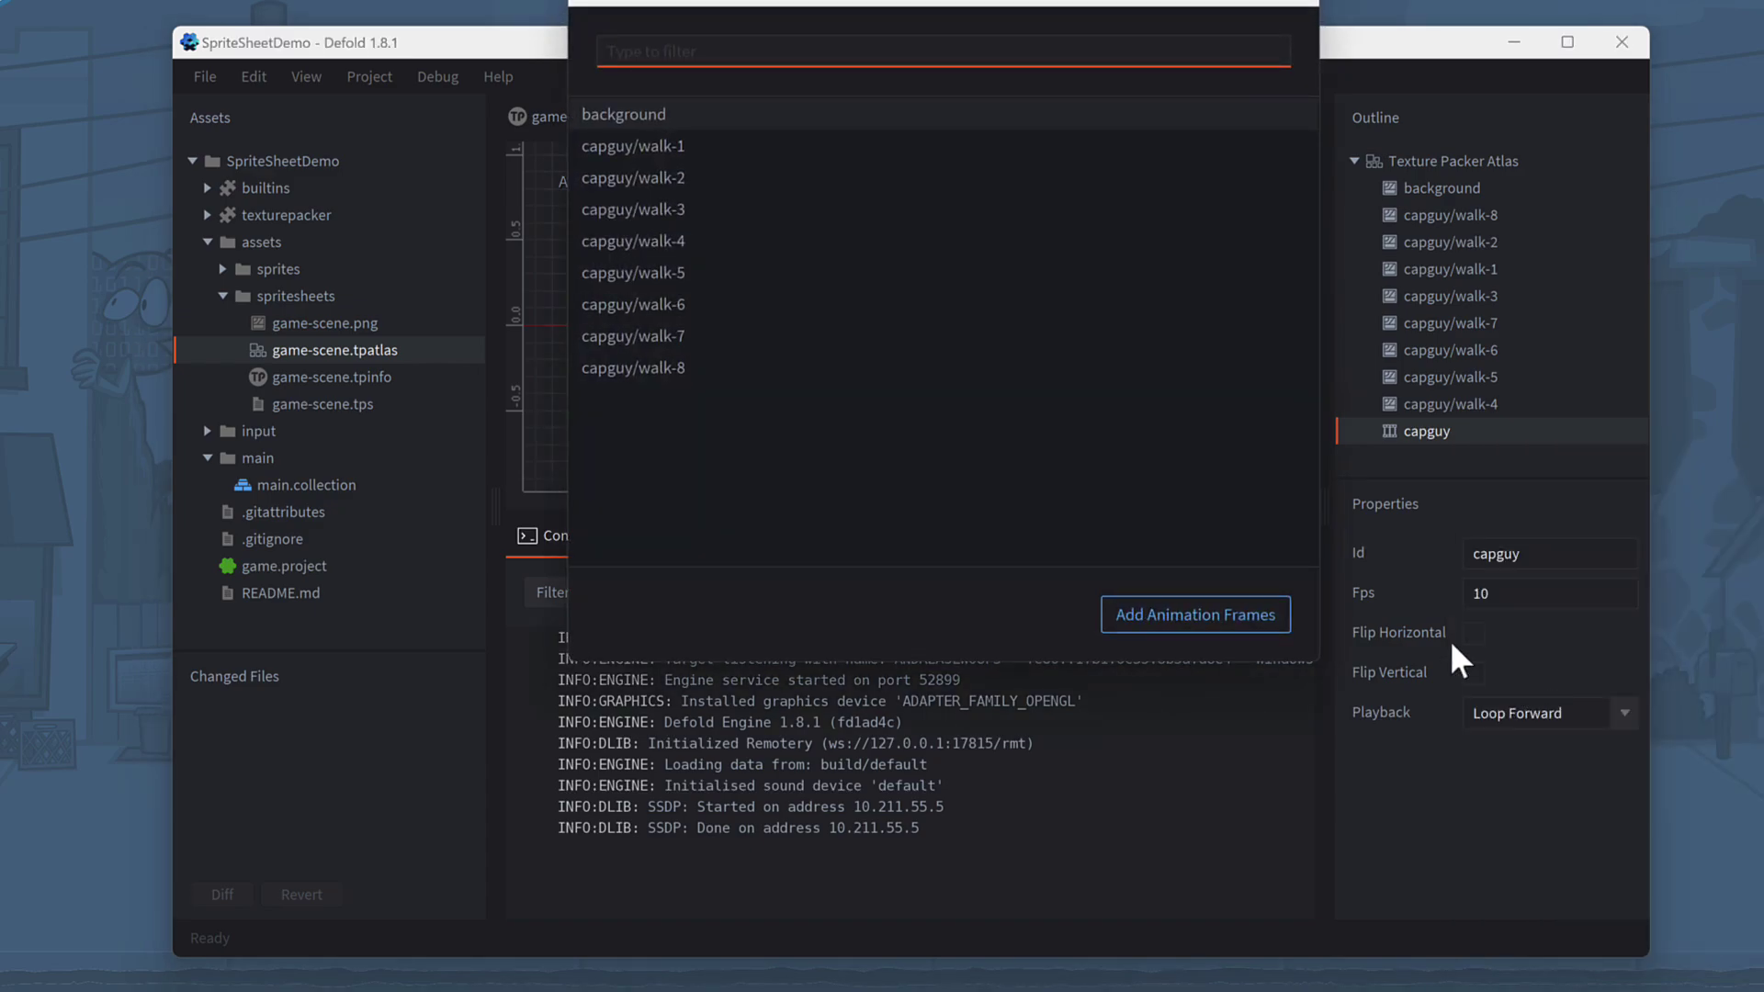
click(693, 149)
shift+click(668, 371)
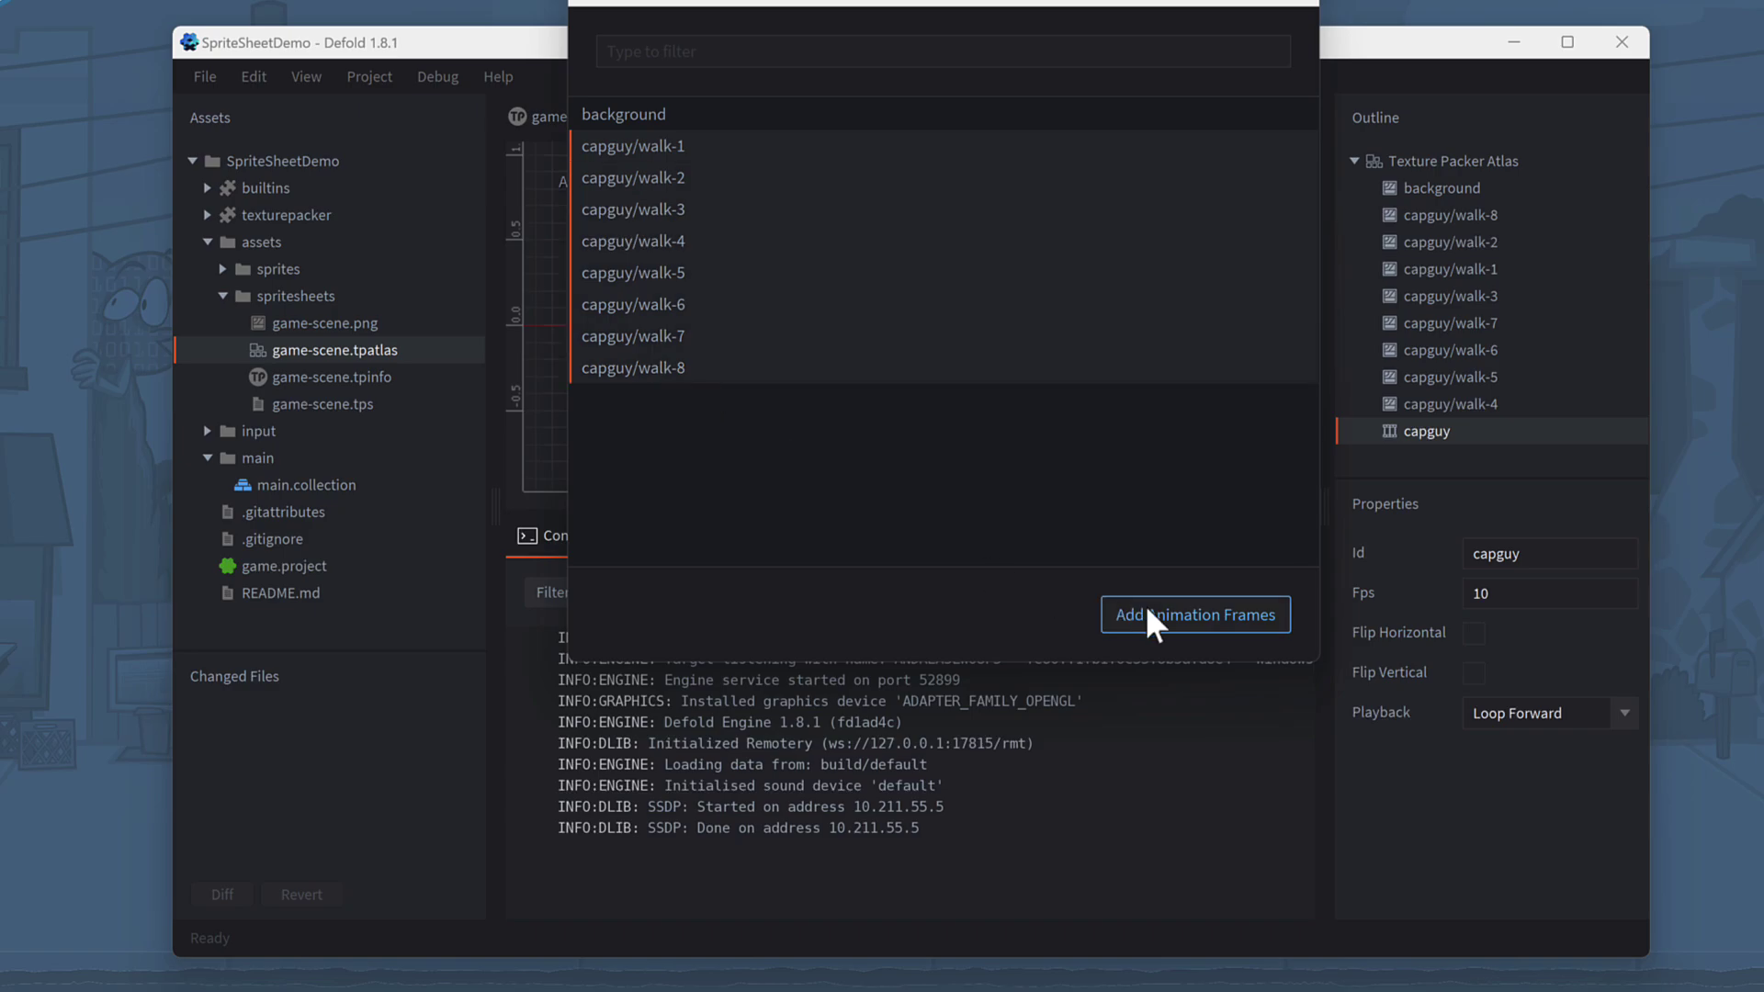
click(1165, 630)
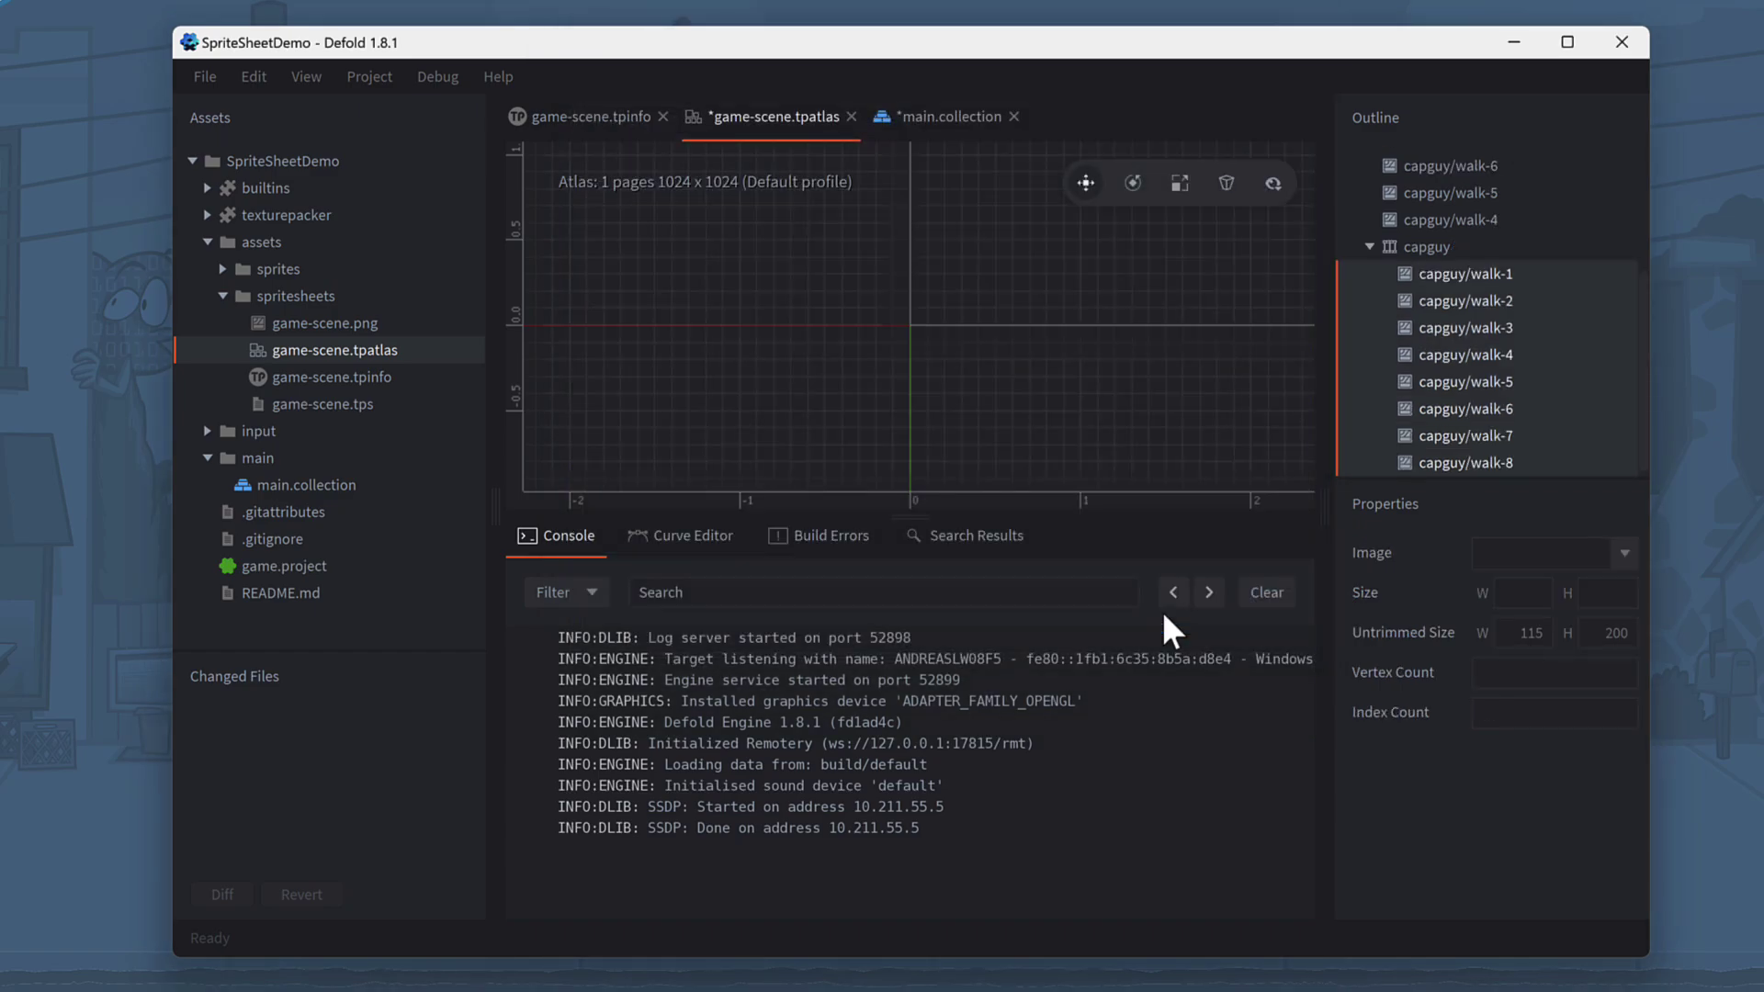
Open main.collection and add a game object with Id 'capguy'
double_click(335, 477)
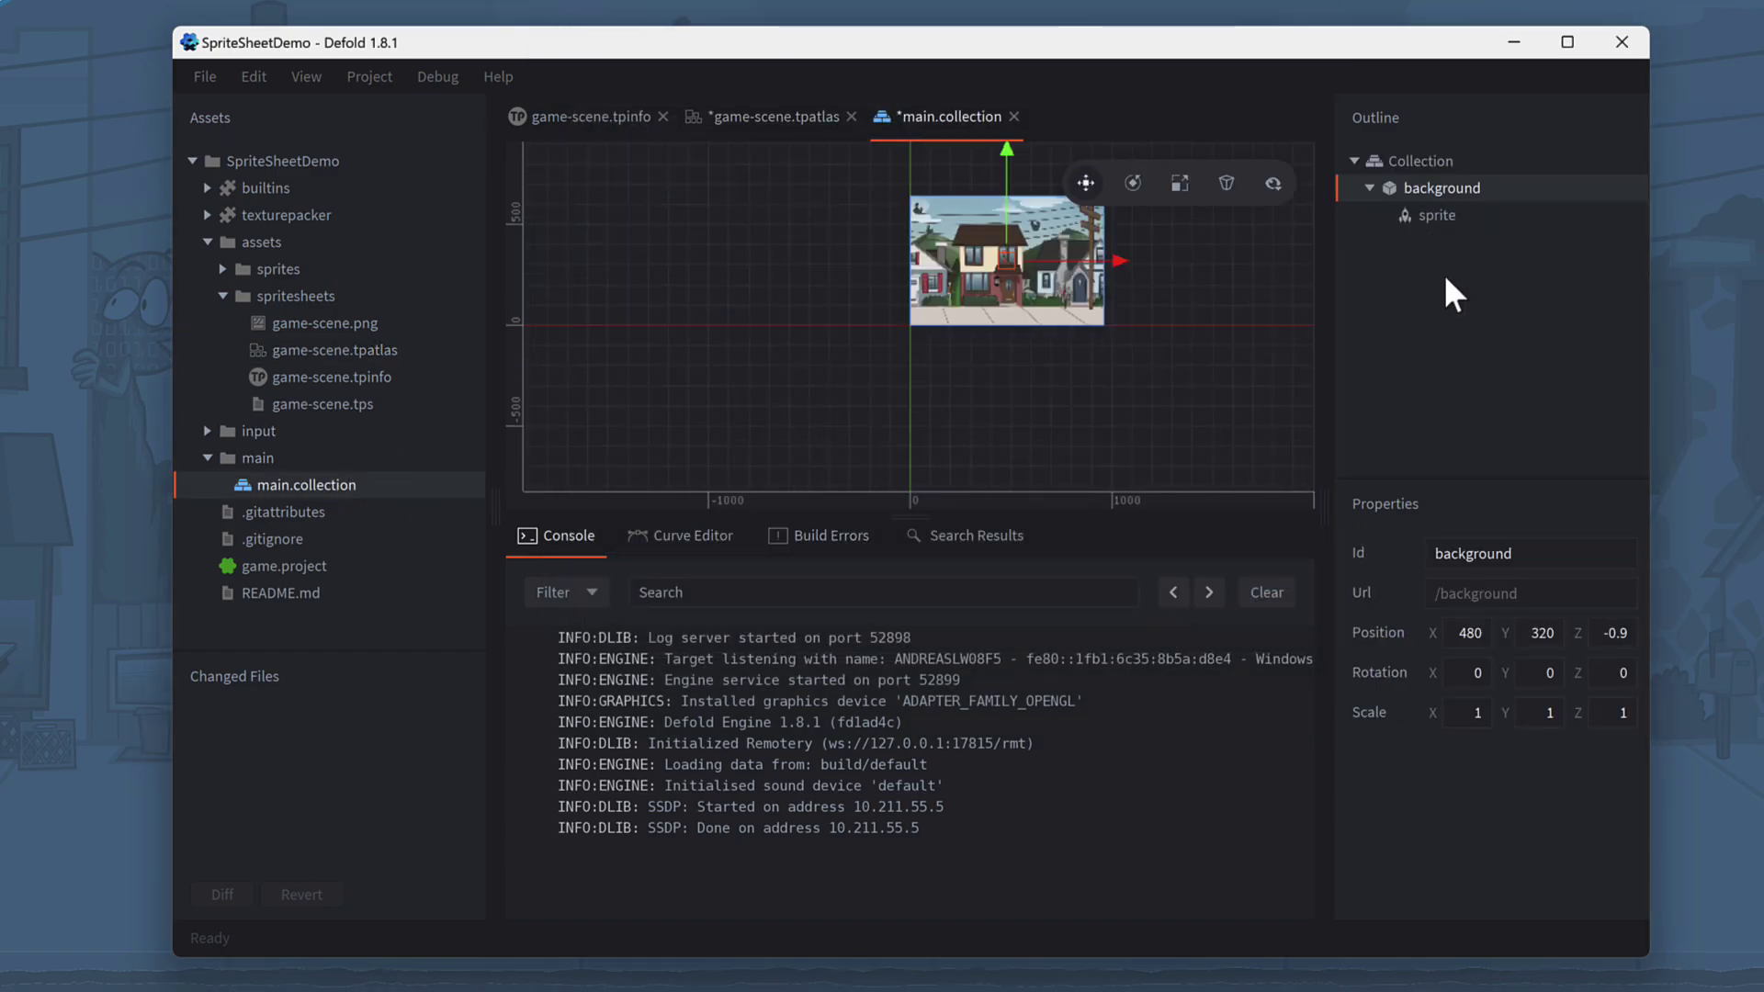
right_click(1435, 162)
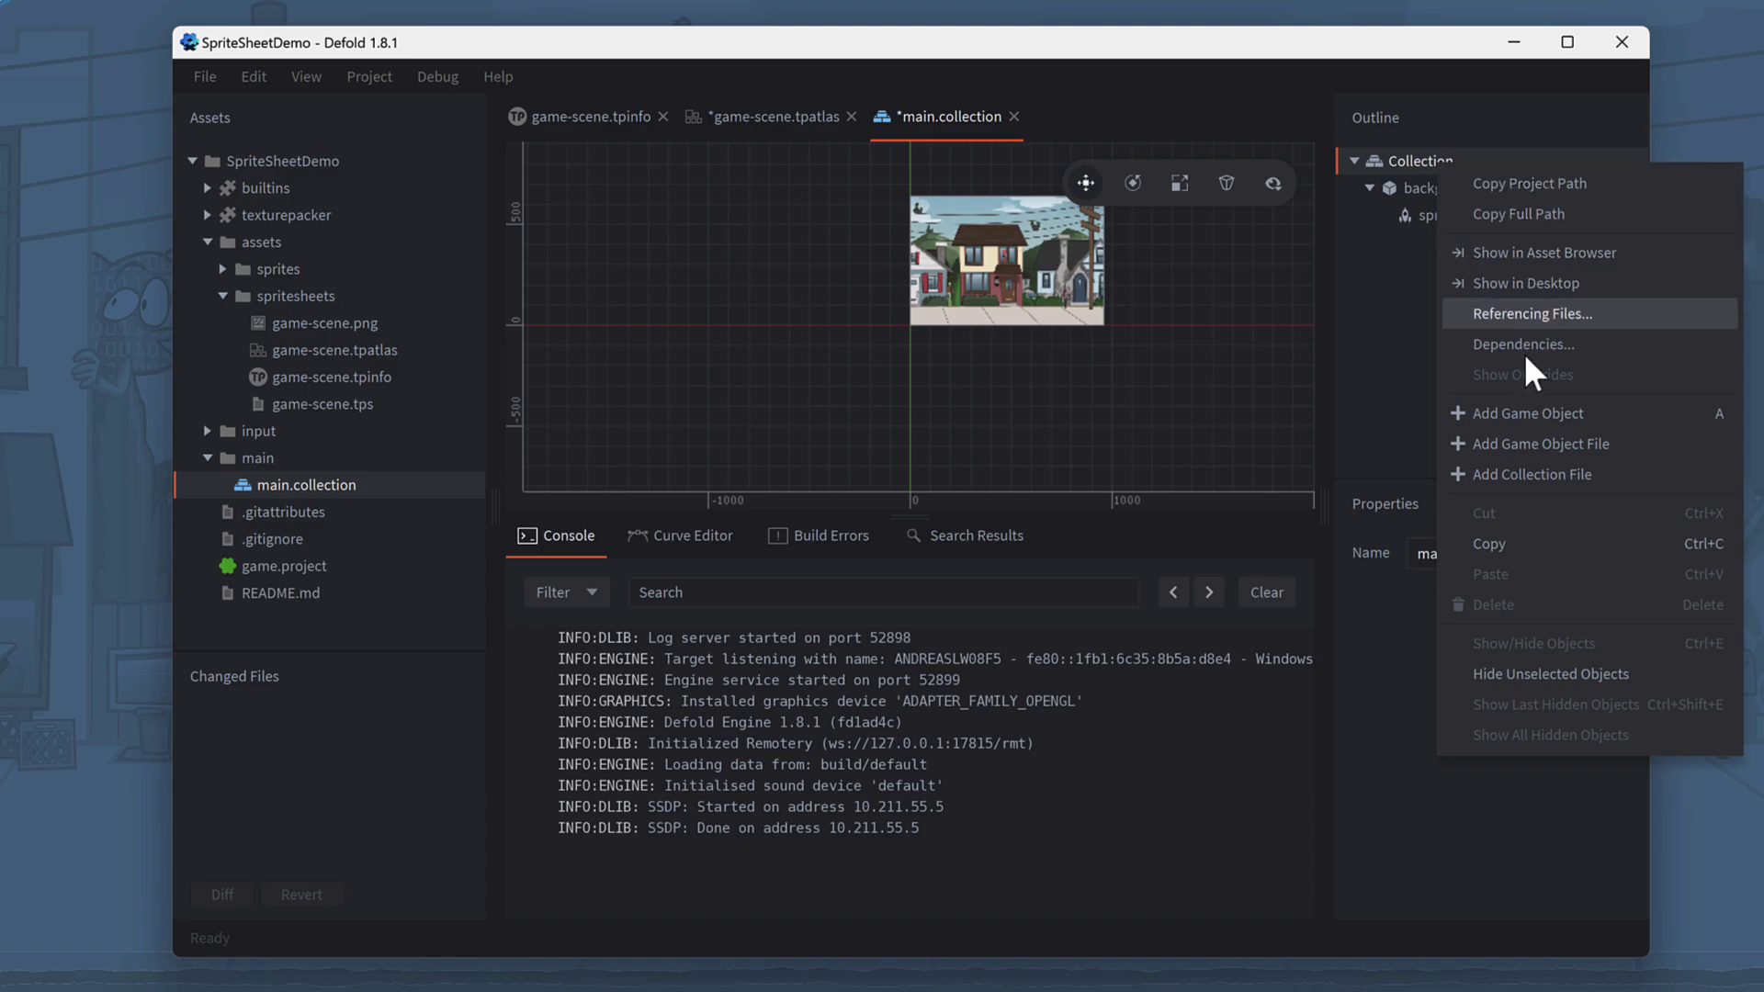
click(1552, 412)
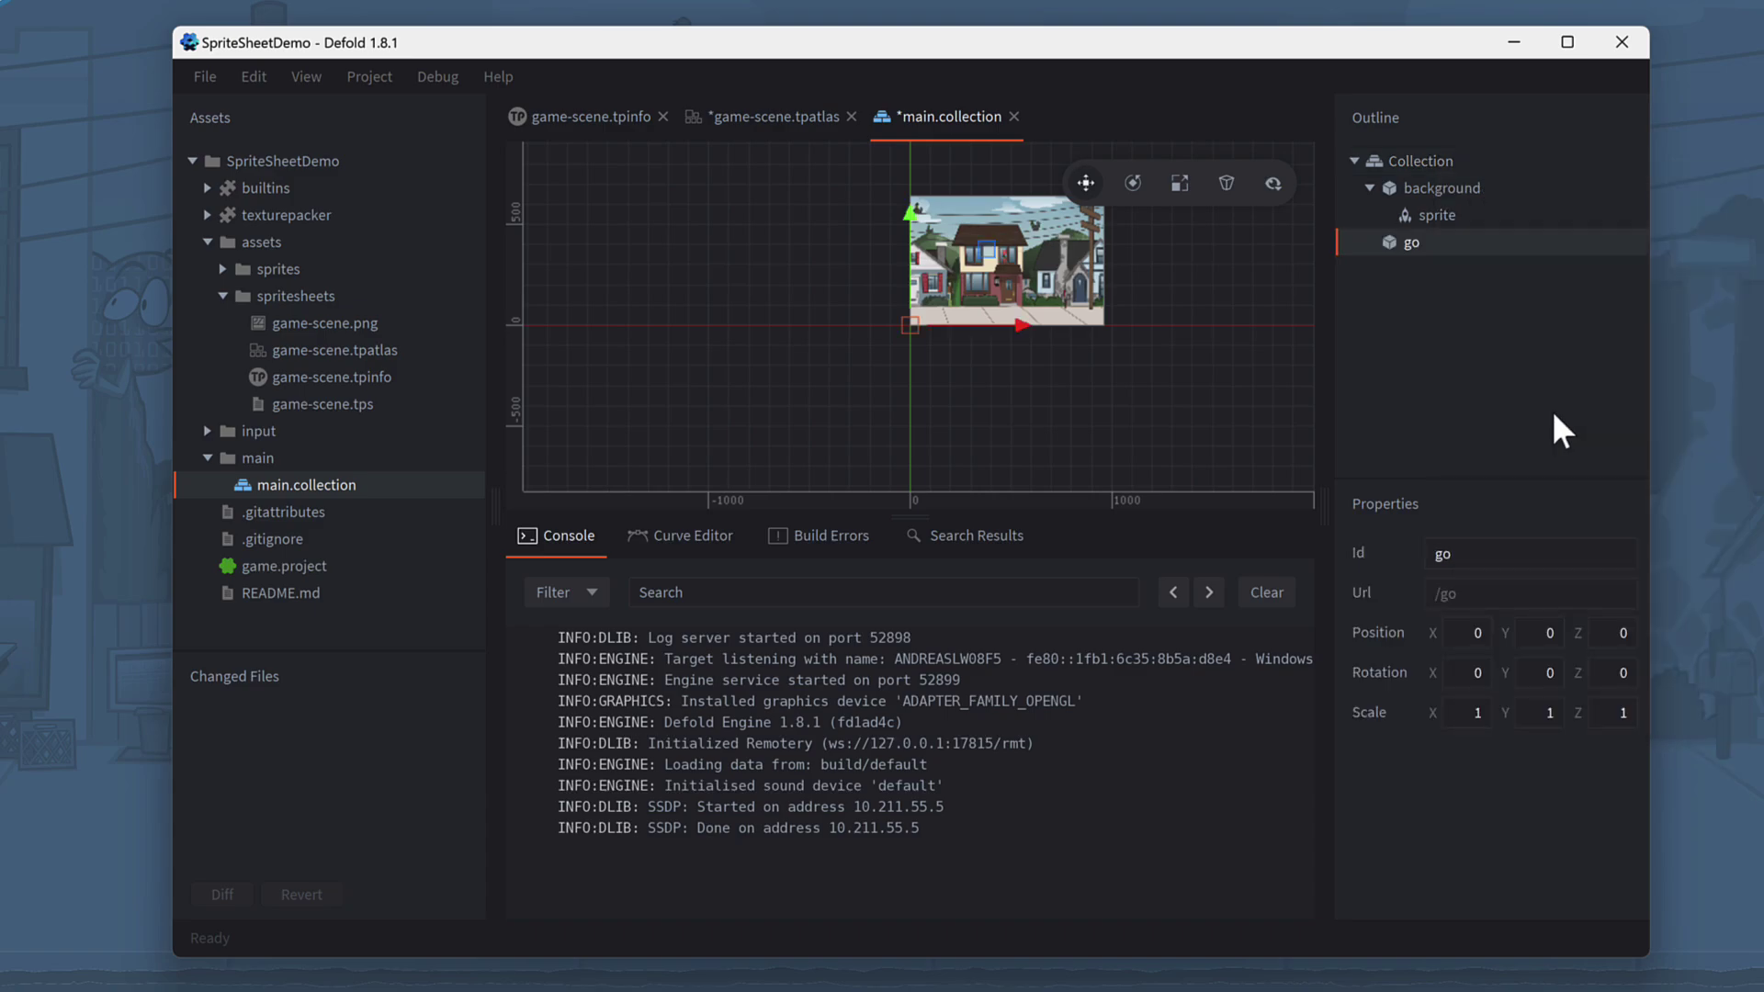
double_click(1461, 553)
text(capguy)
key(Return)
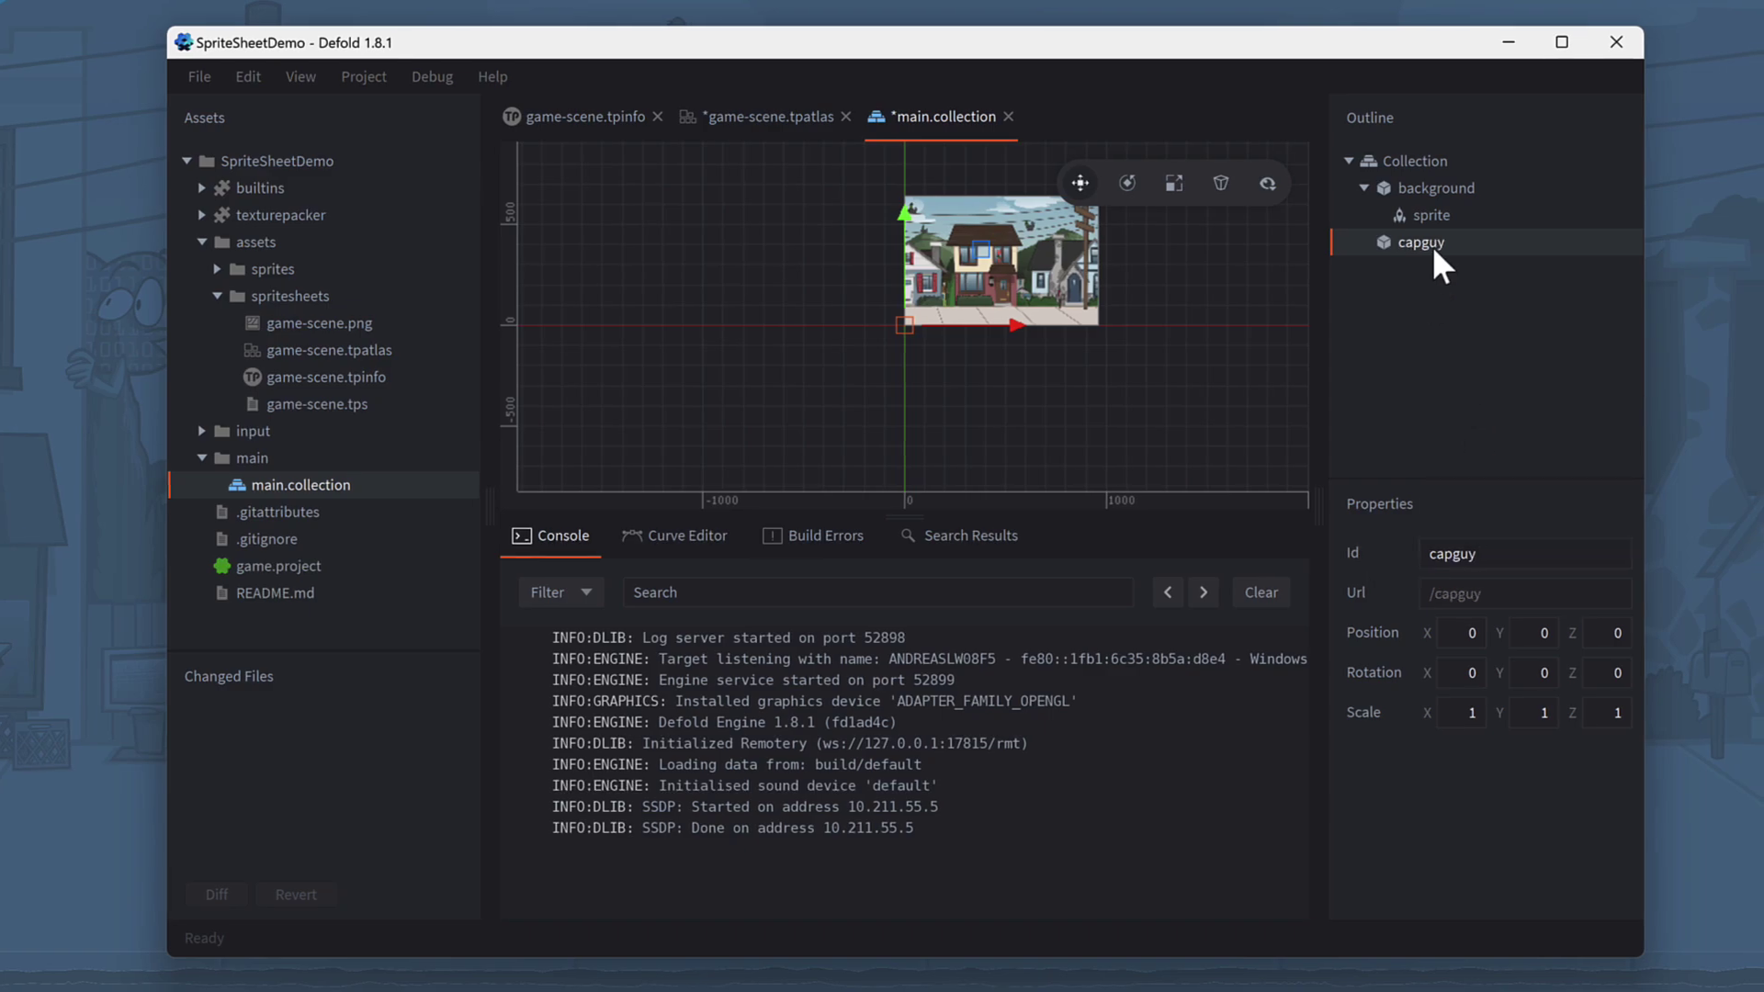
Add a Sprite component to the capguy game object
right_click(1437, 250)
mouse_move(1595, 501)
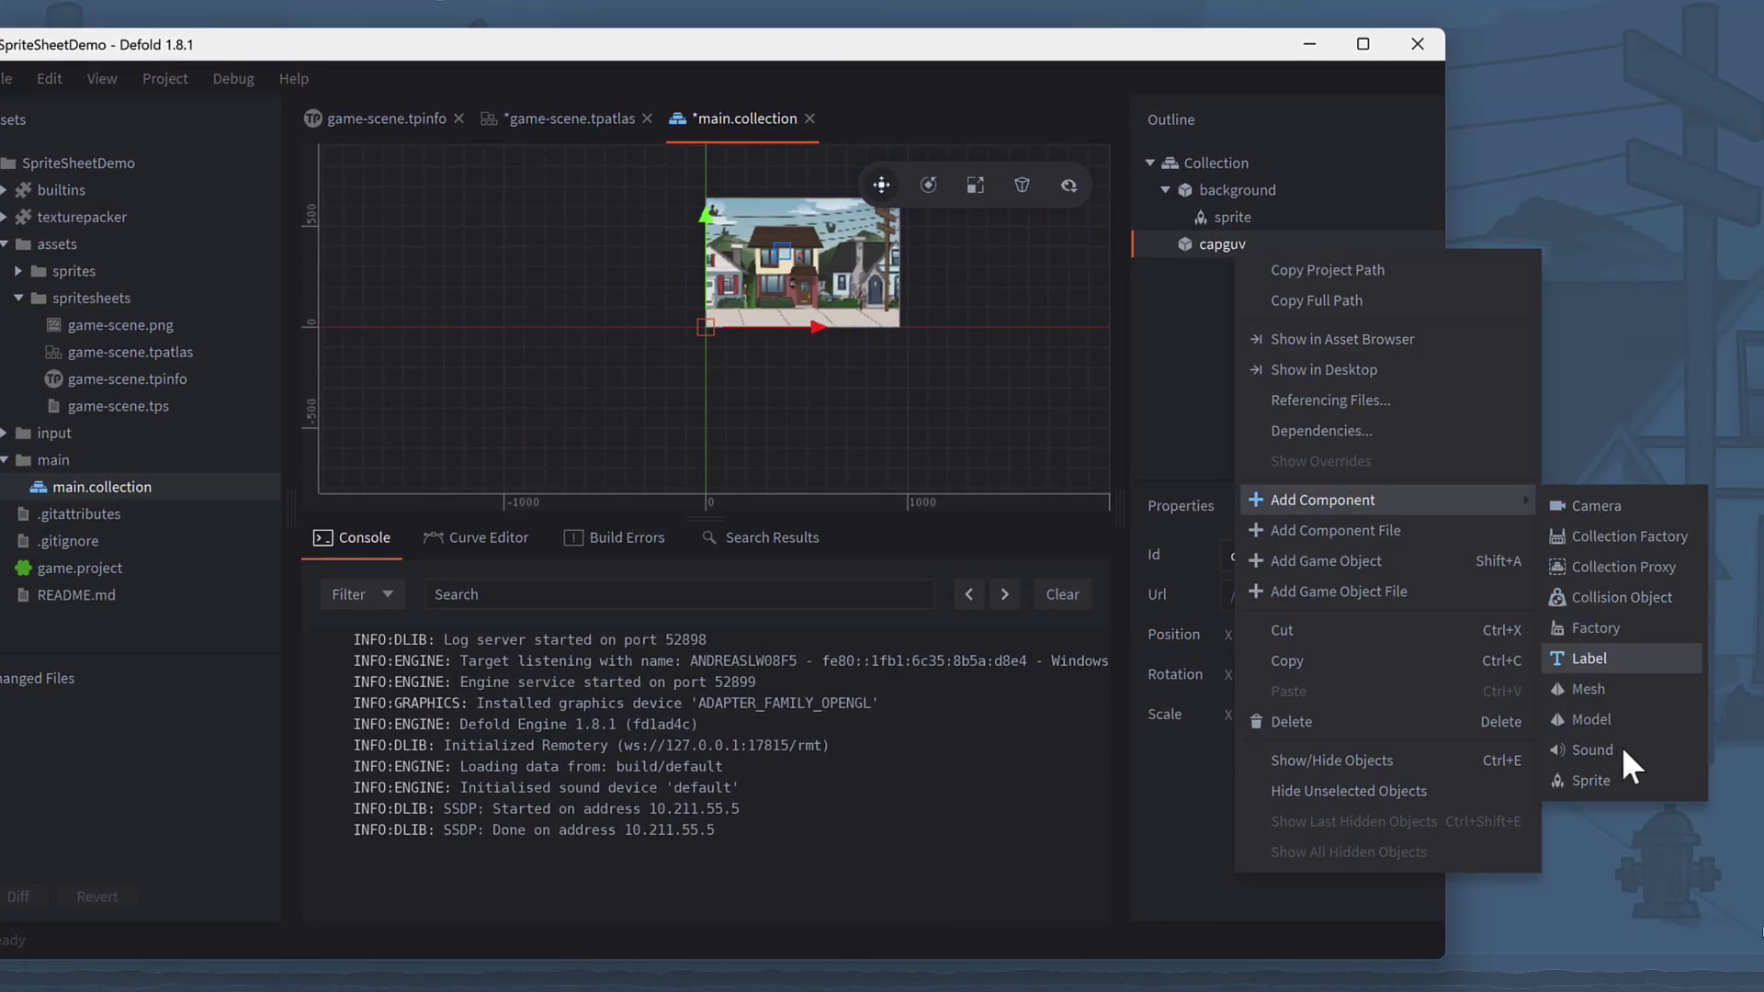
click(1631, 777)
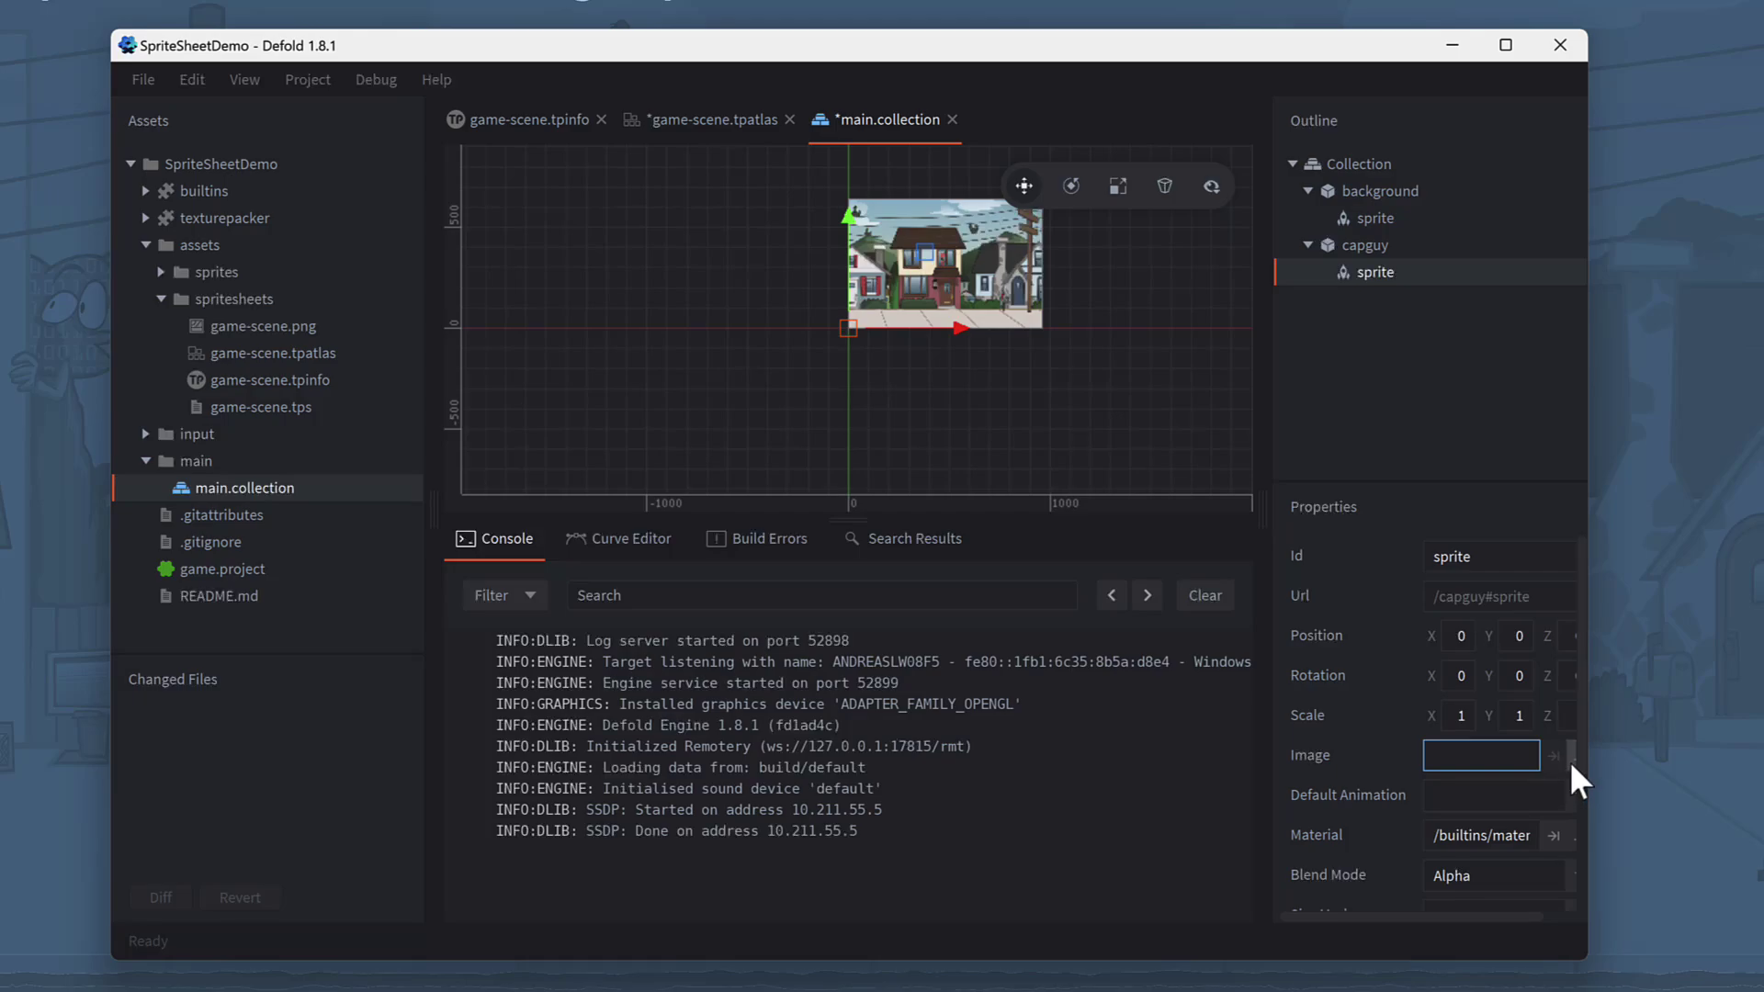
Set CapGuy's sprite to game-scene.tpatlas, animation capguy, and drag him onto the street at 87, 11
click(1571, 757)
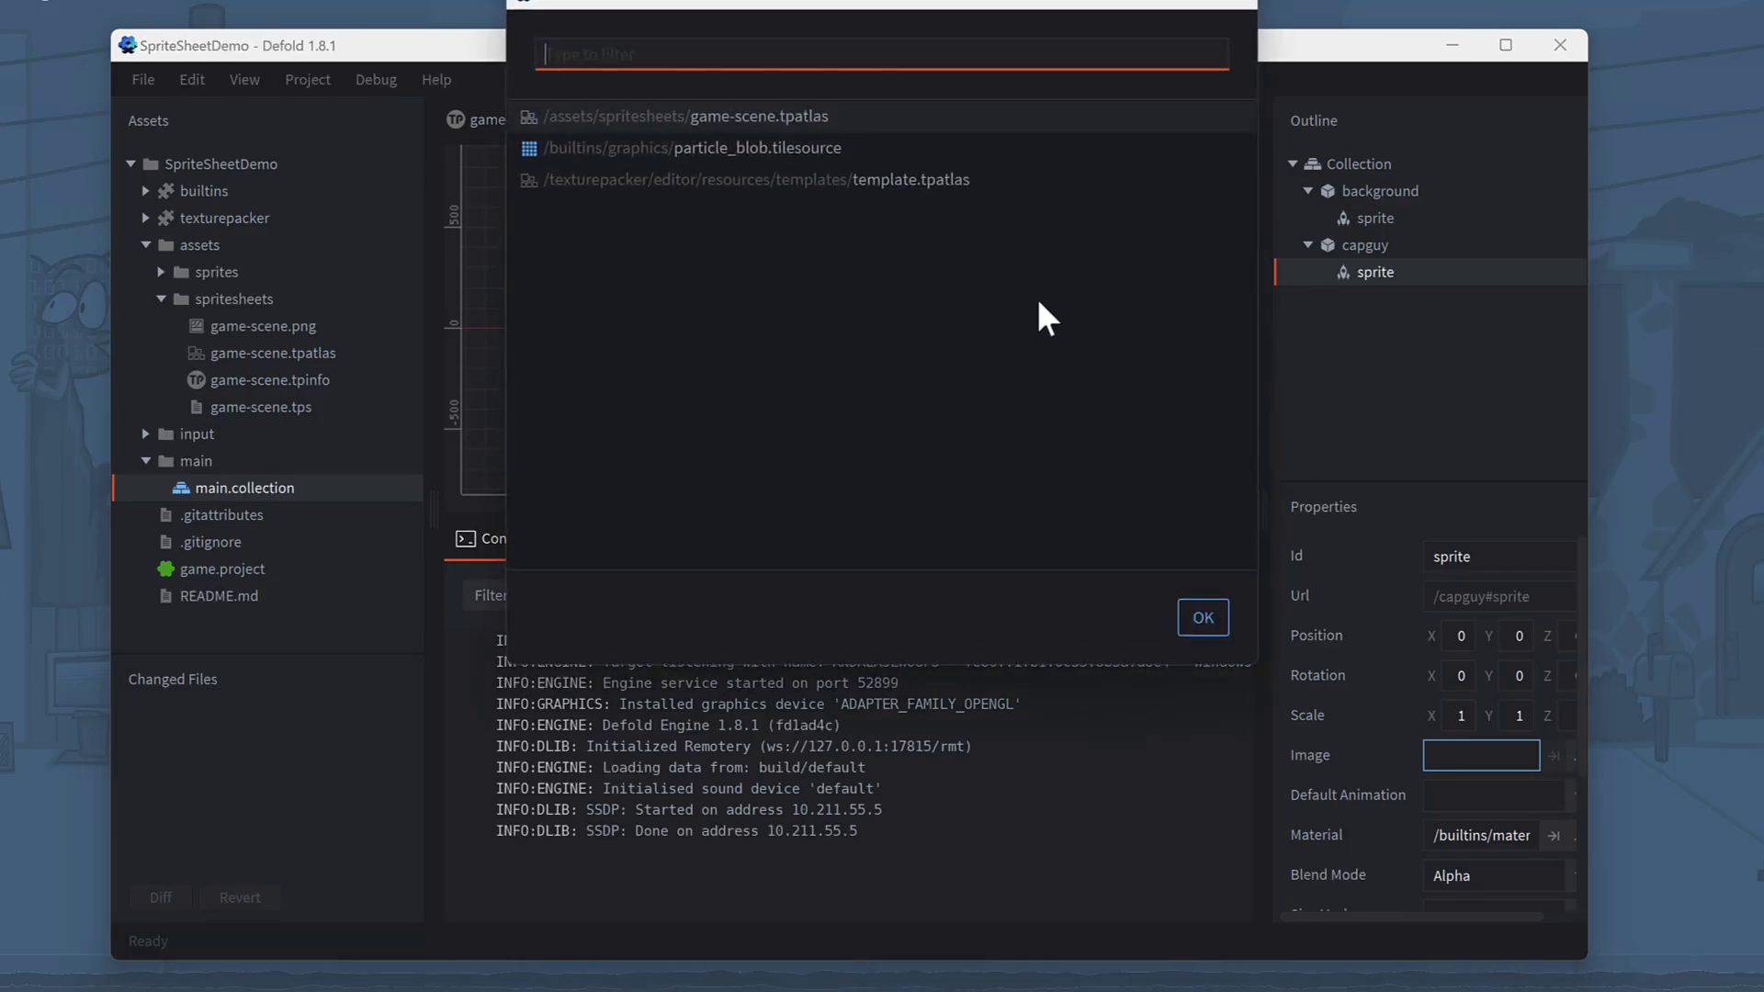
click(1201, 617)
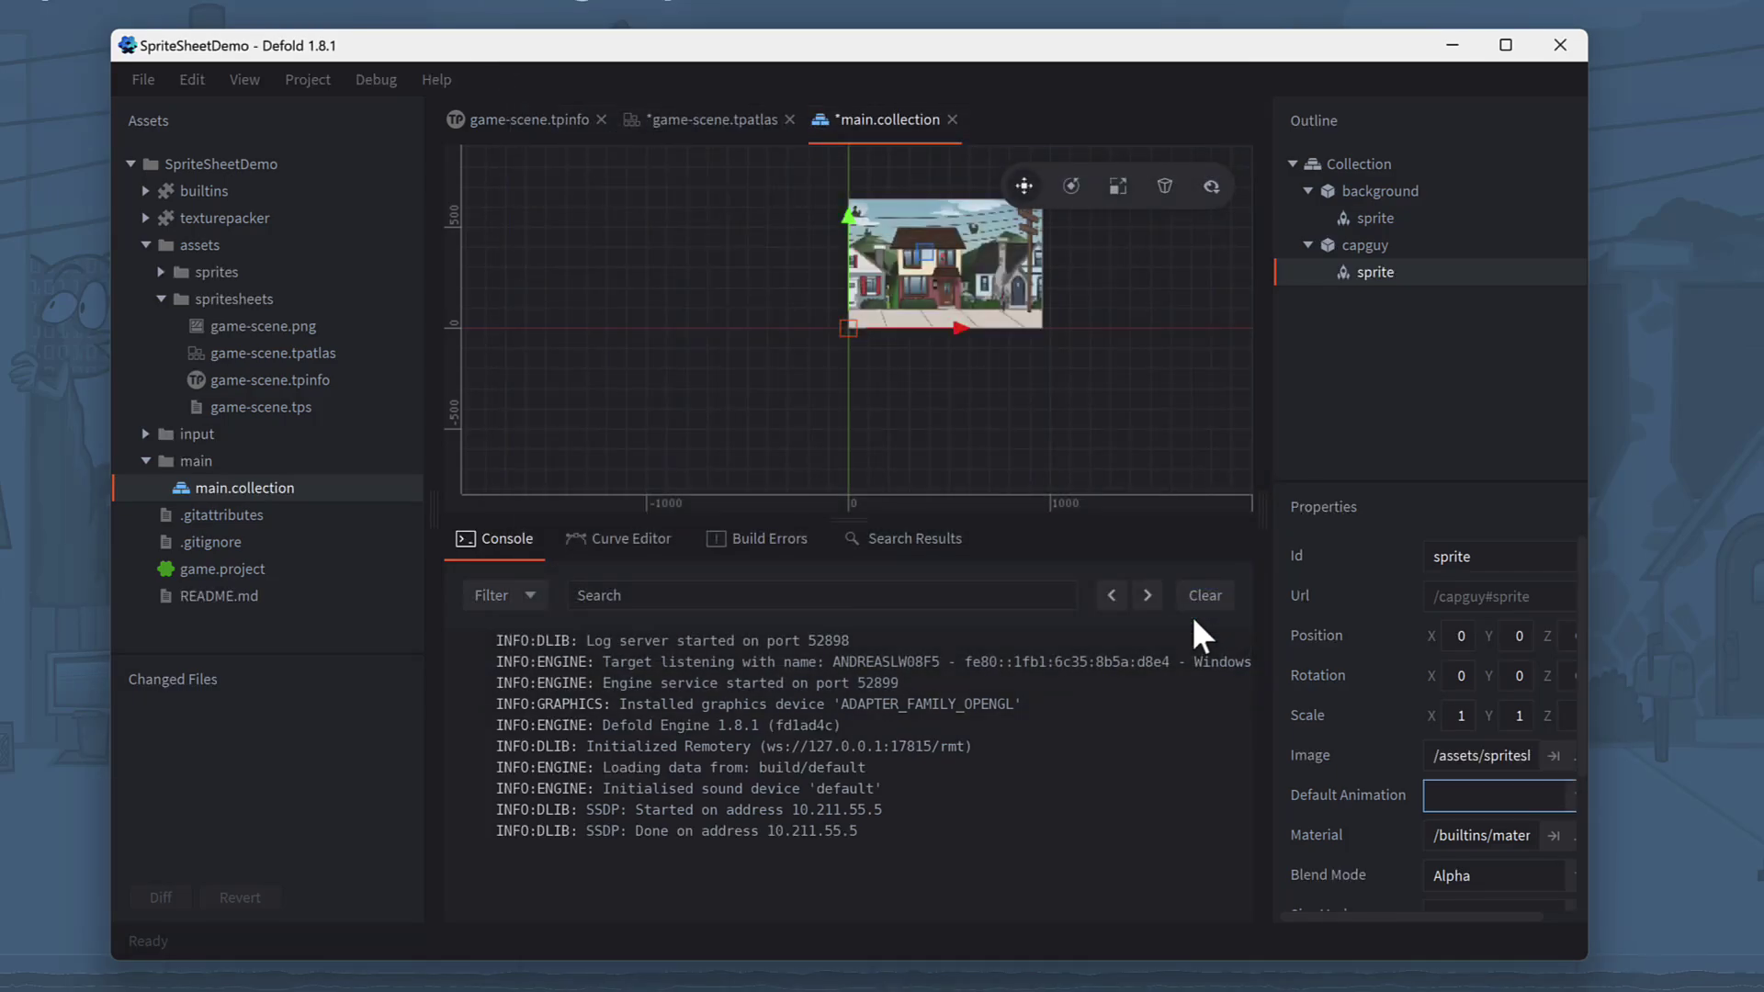
click(1572, 796)
click(1475, 509)
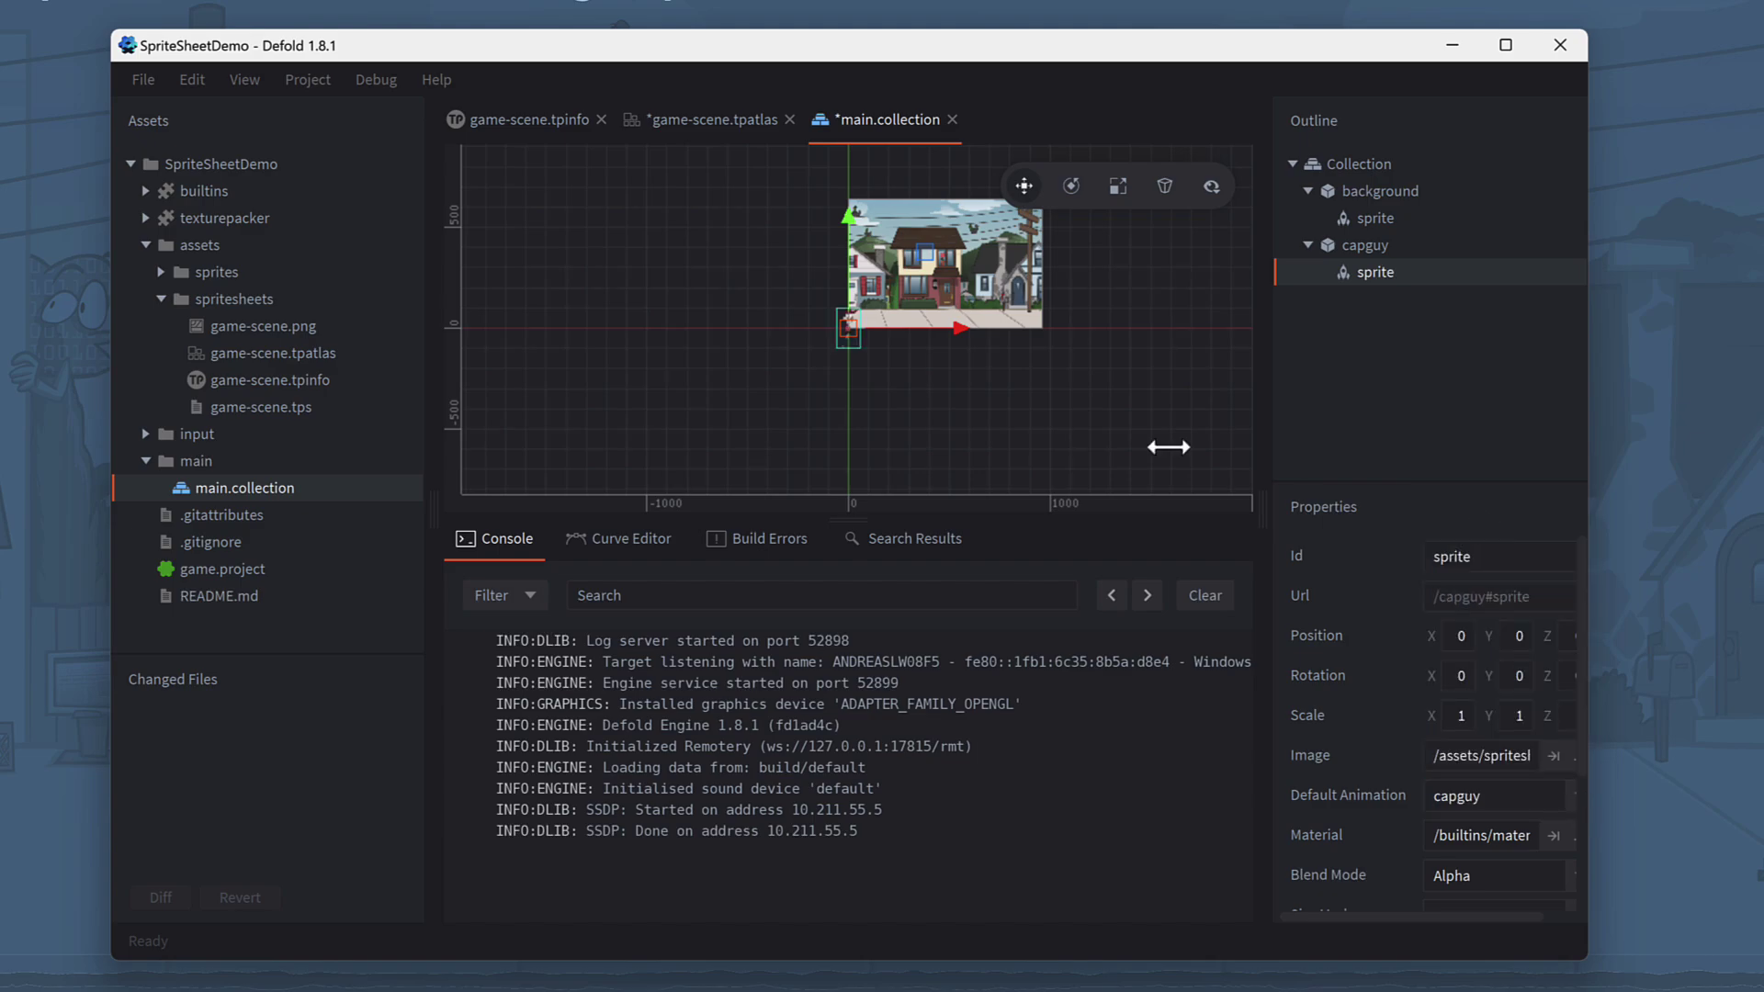
mouse_move(851, 324)
mouse_down()
mouse_move(884, 310)
mouse_move(869, 305)
mouse_up()
scroll(869, 305, up, 1)
Build and run the game to see CapGuy's walk animation on the street
click(291, 74)
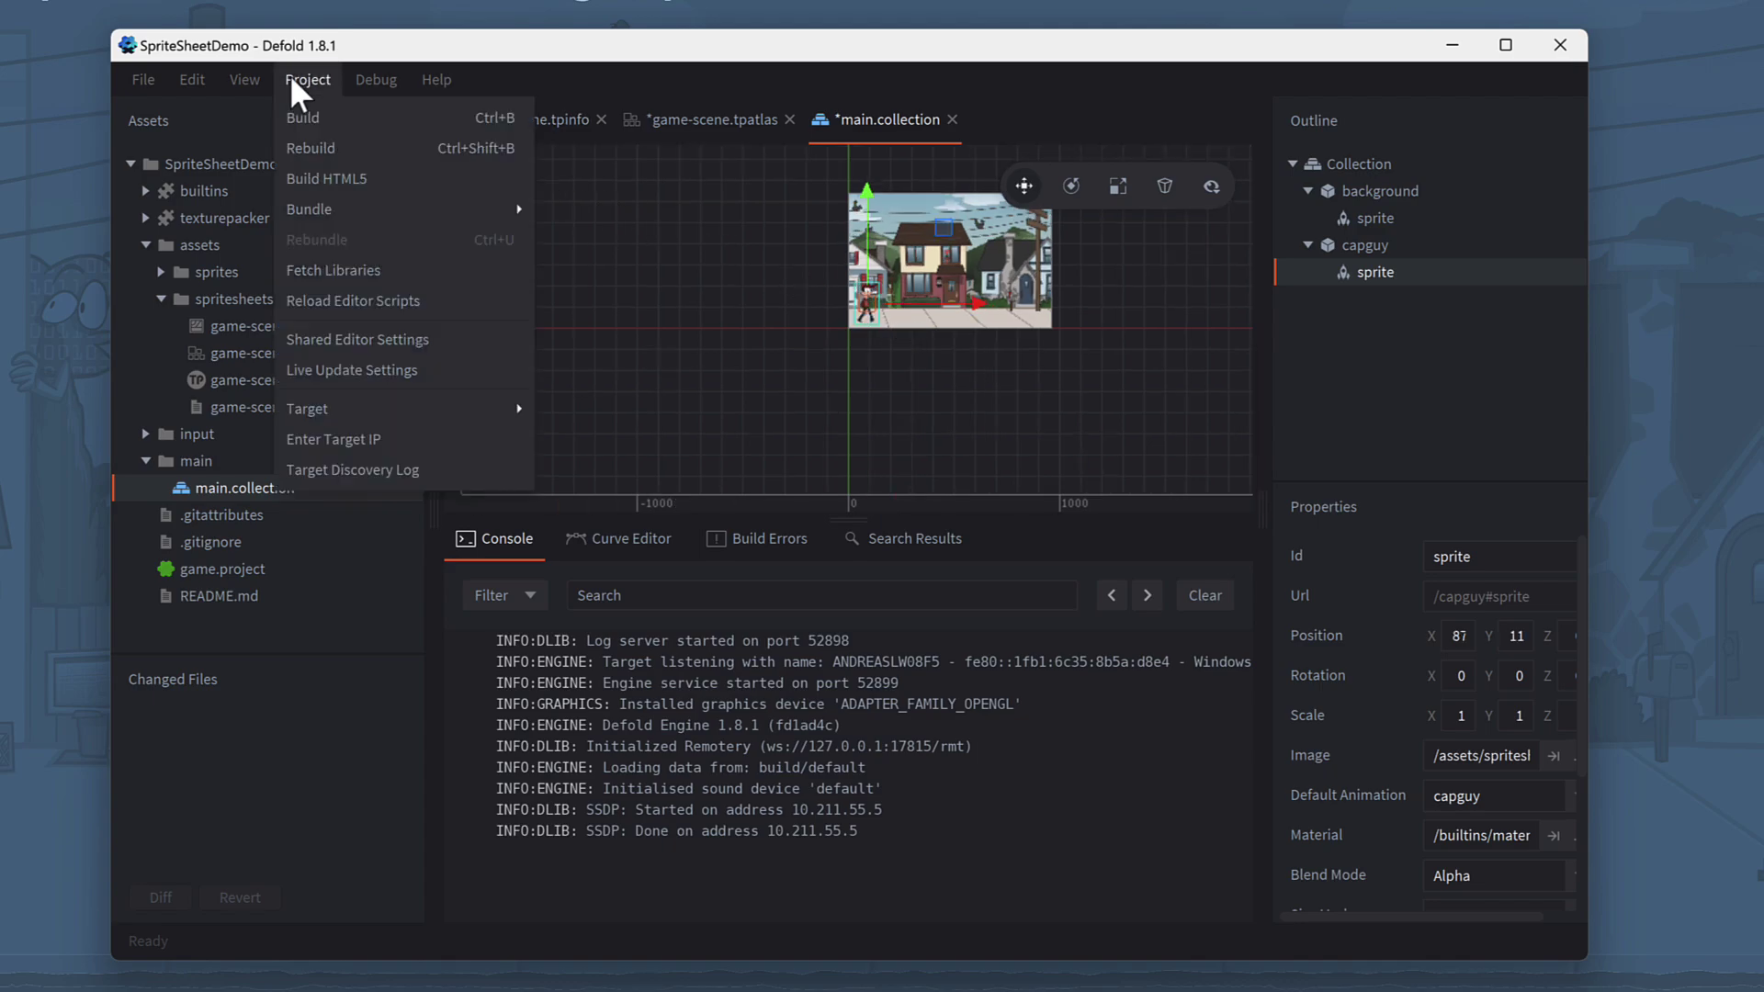
click(309, 110)
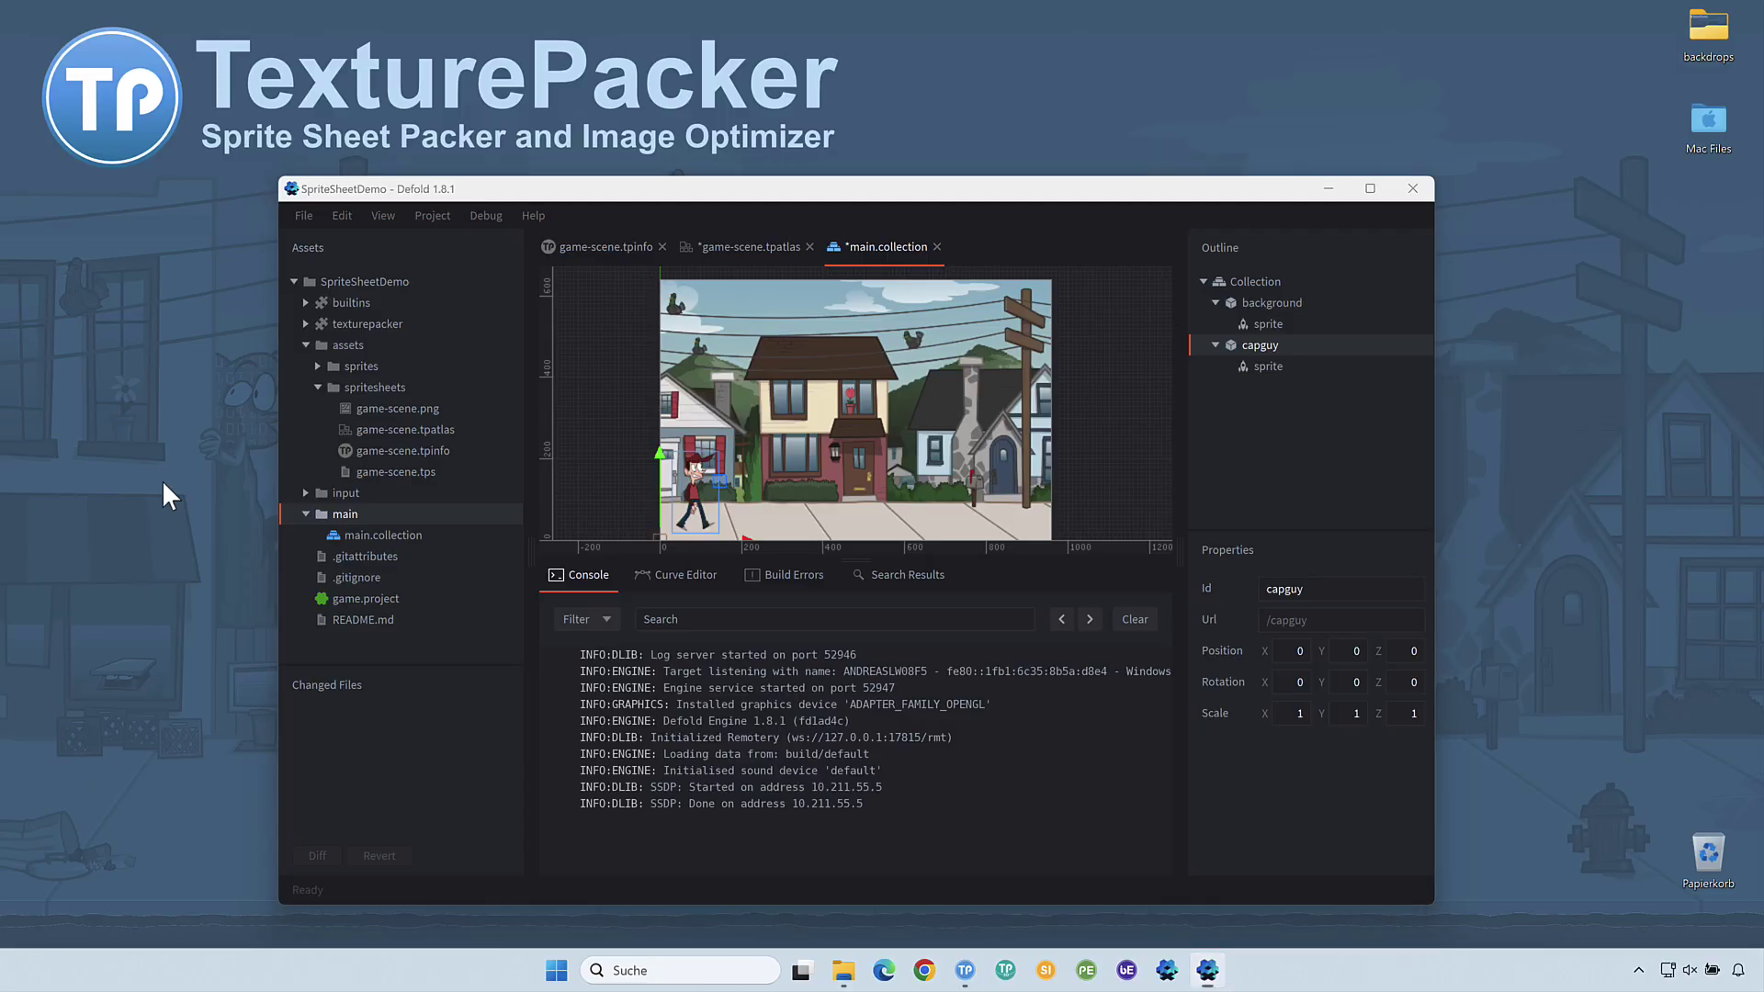
Create a new script named capguy in the main folder
right_click(341, 514)
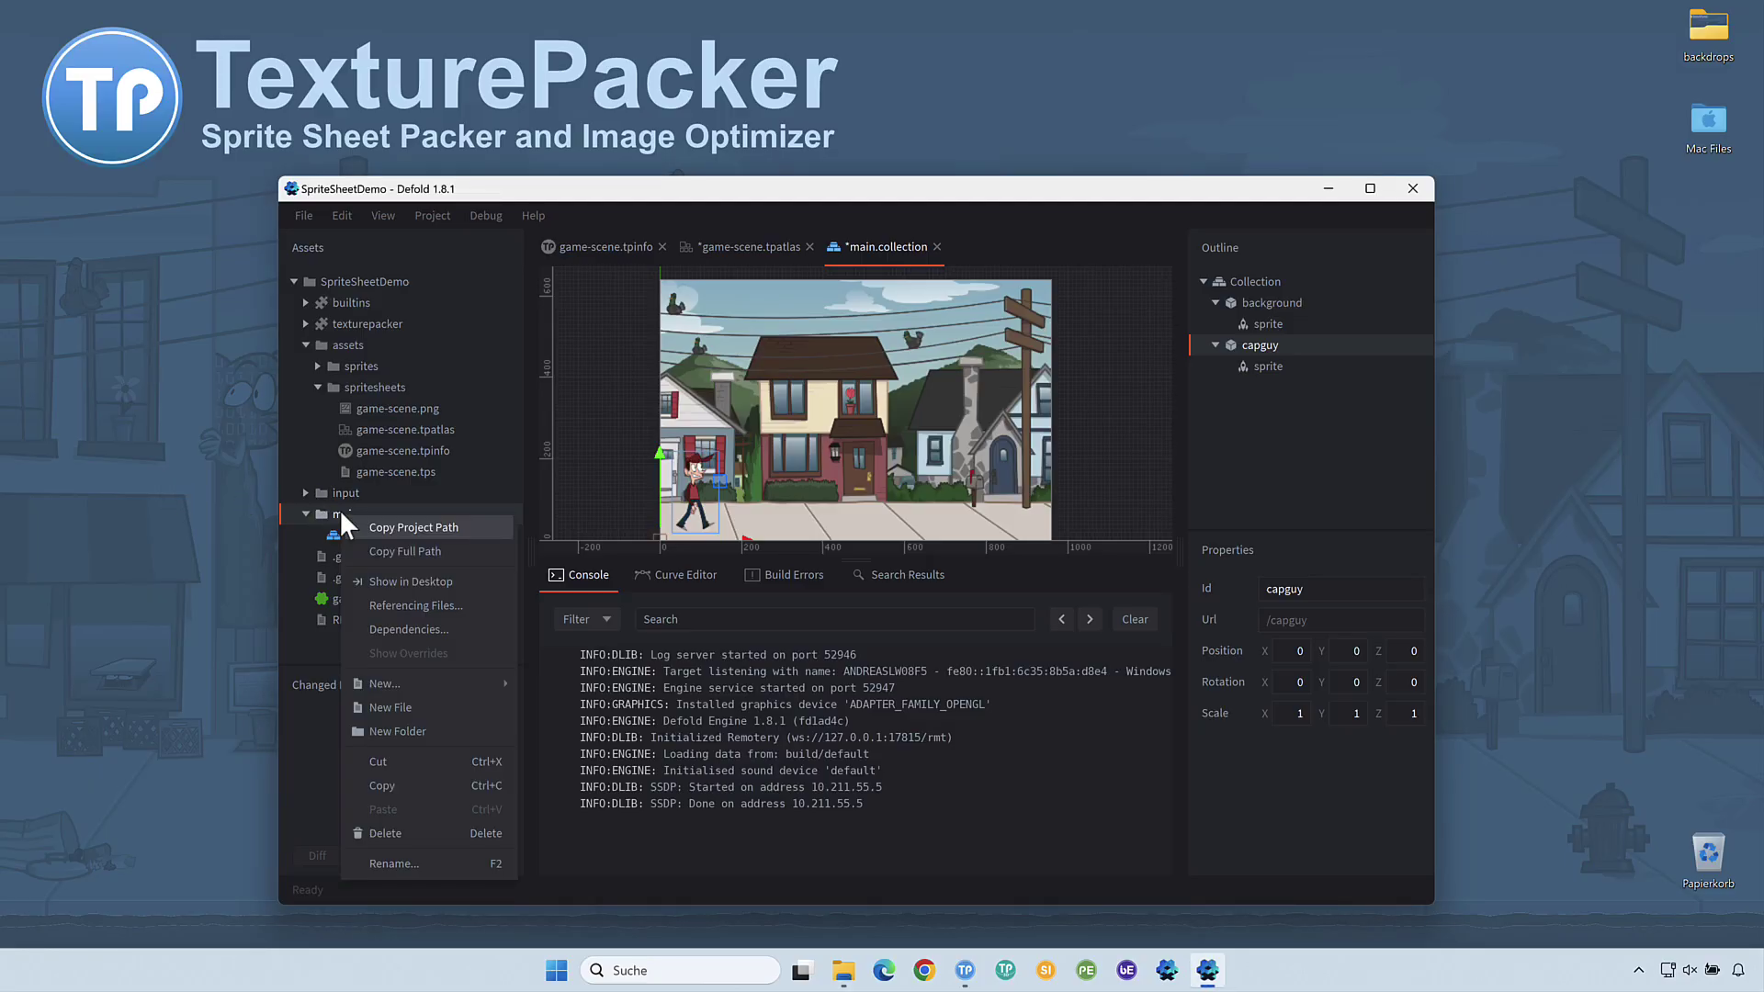
mouse_move(390, 687)
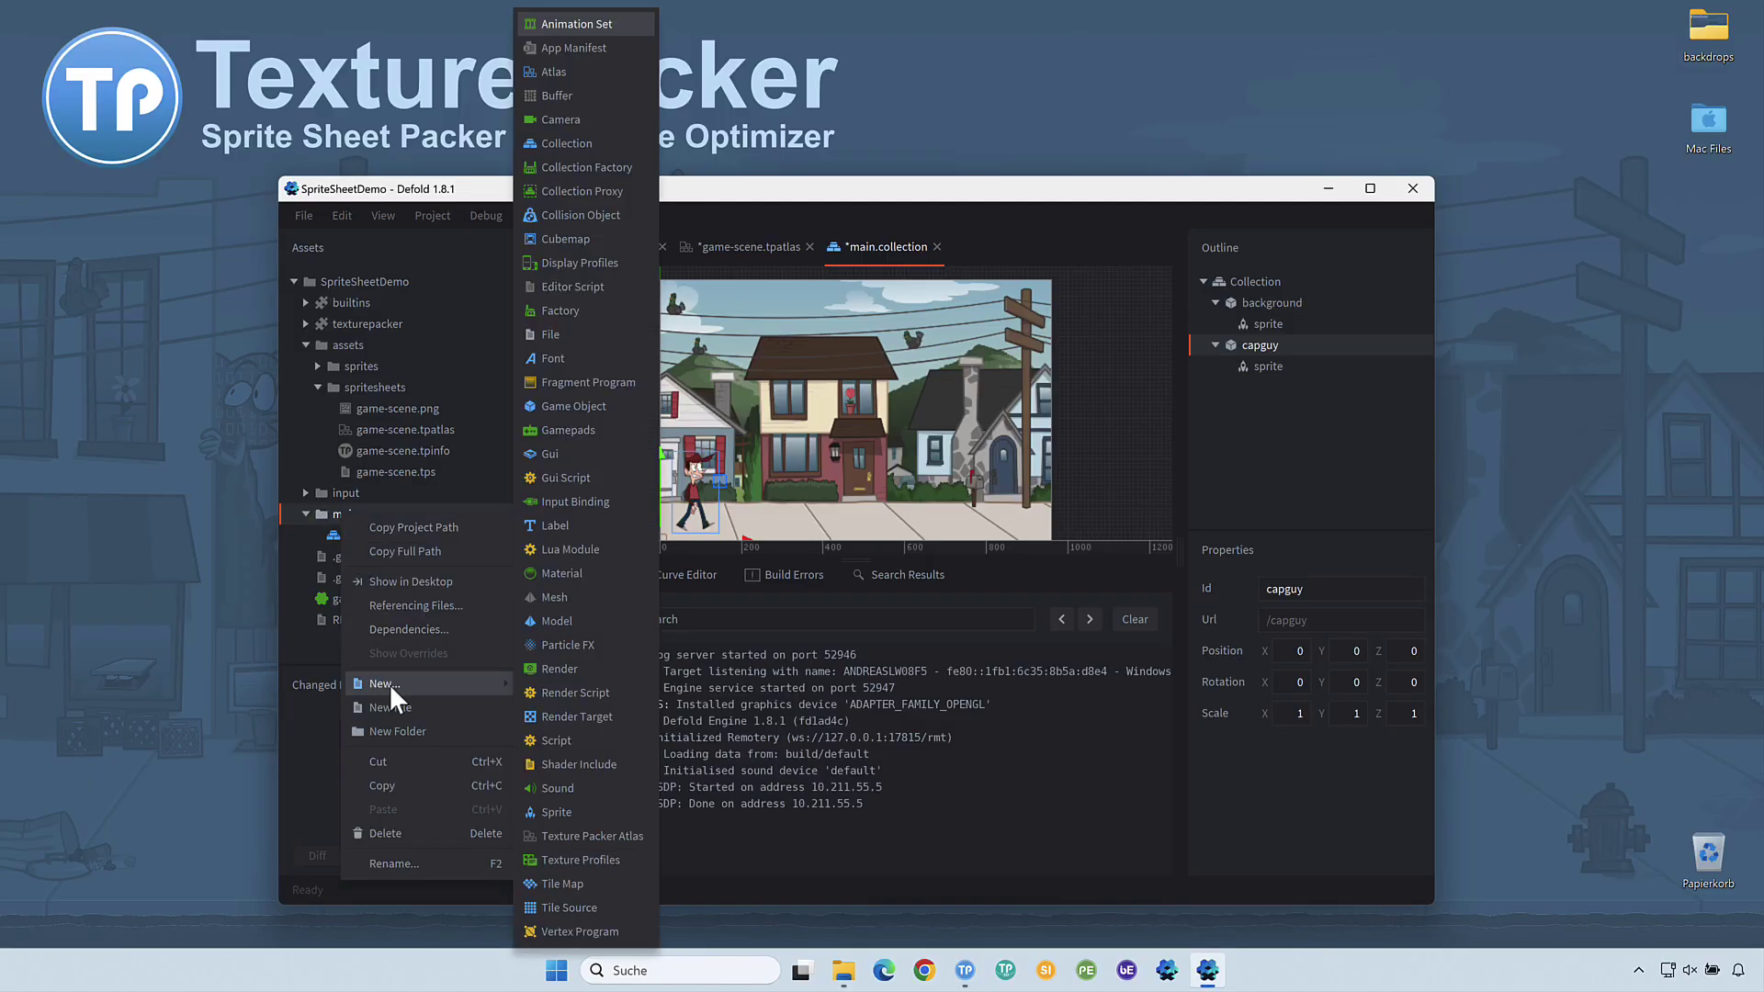
click(571, 739)
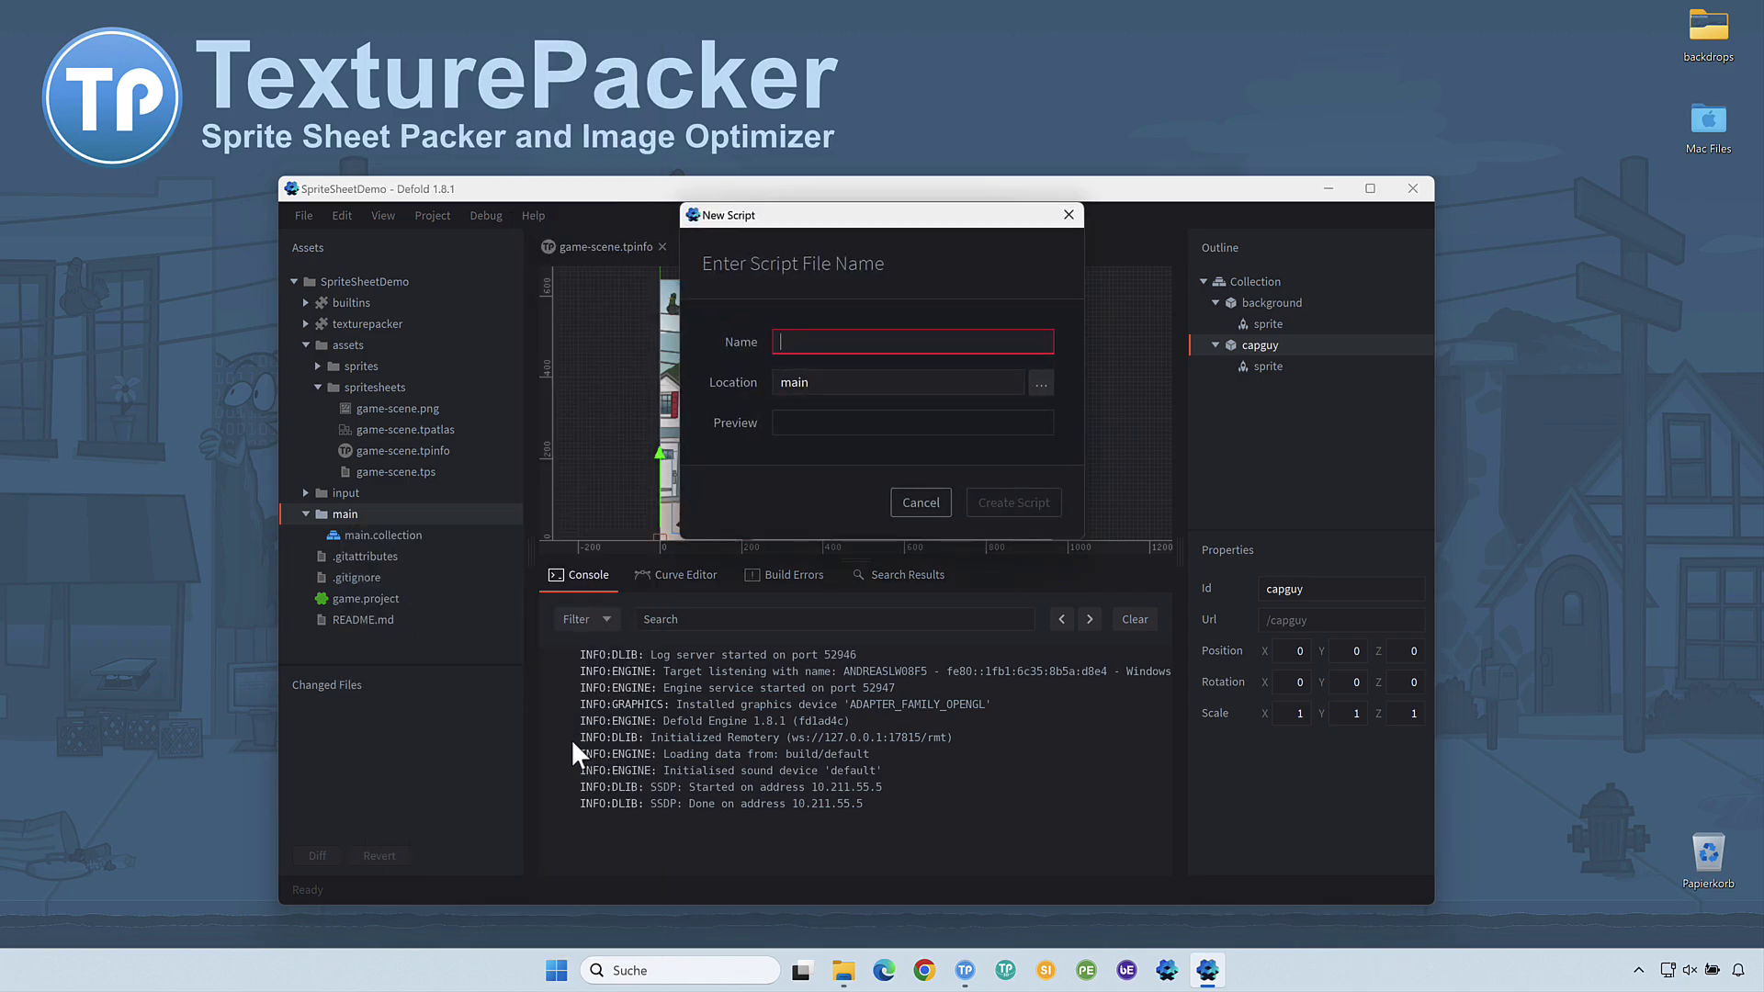
text(capguy)
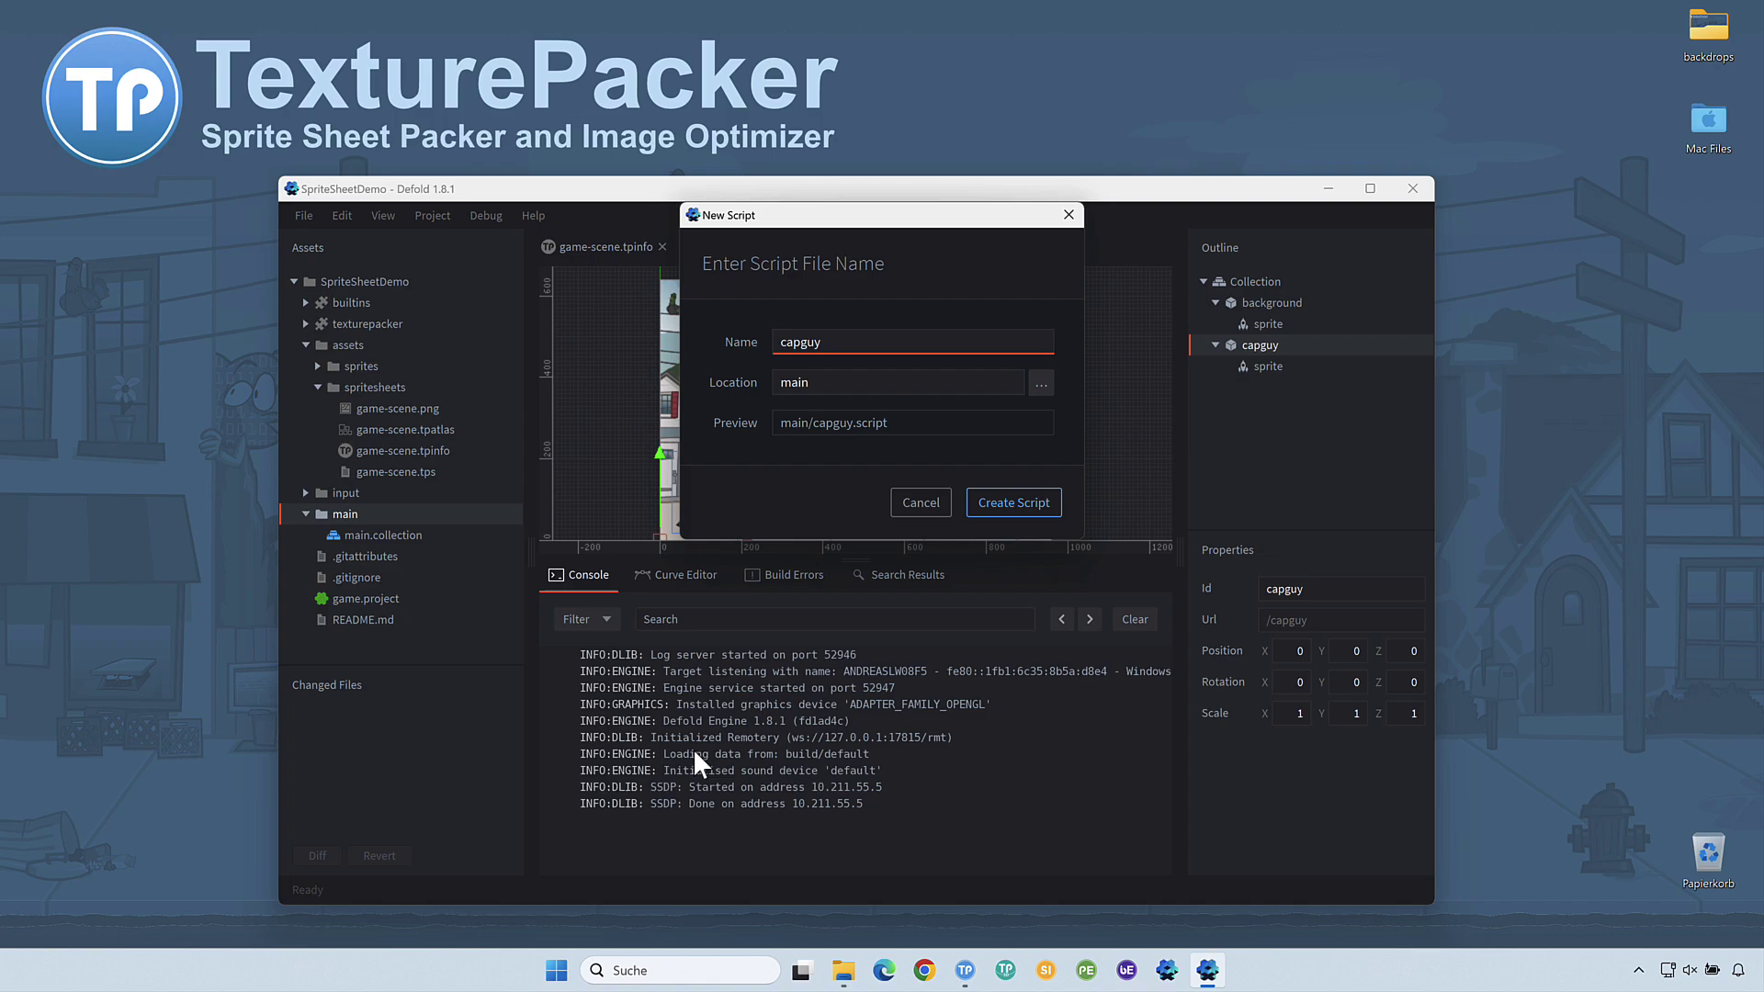
click(1013, 492)
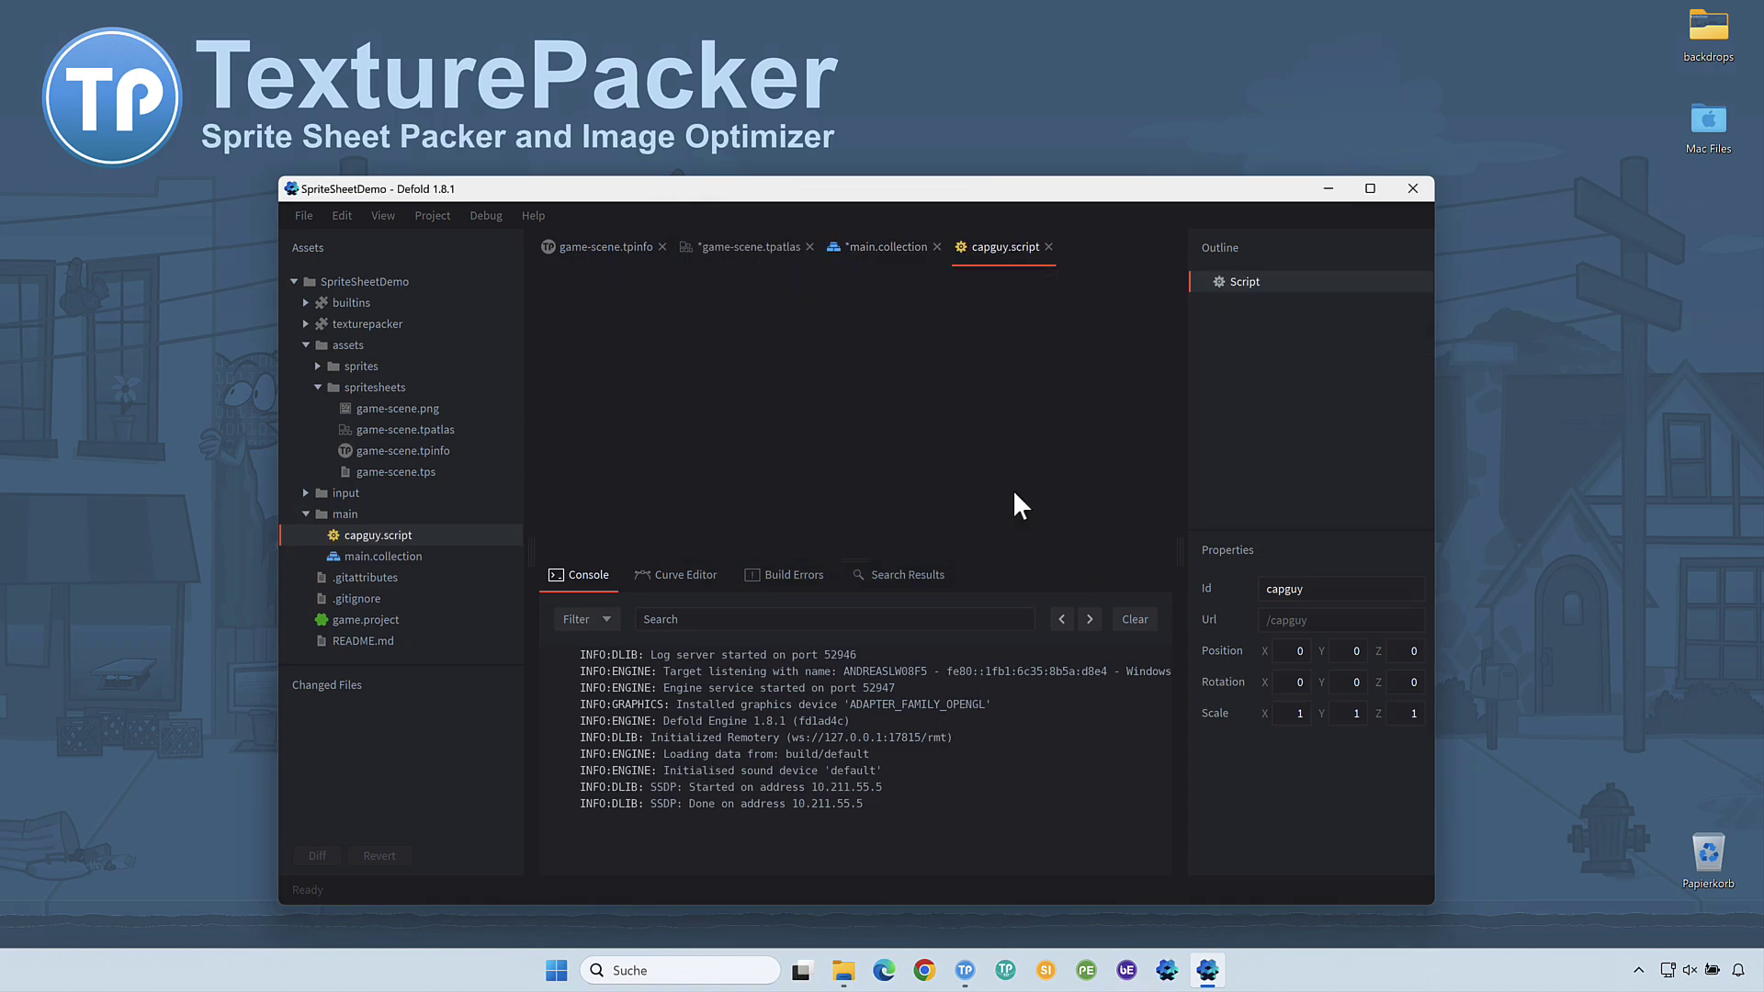
Replace capguy.script with the fixed_update code moving CapGuy right at MOVE_SPEED 150, wrapping past 1000 to -50, and save
click(952, 456)
key(ctrl+a)
key(Delete)
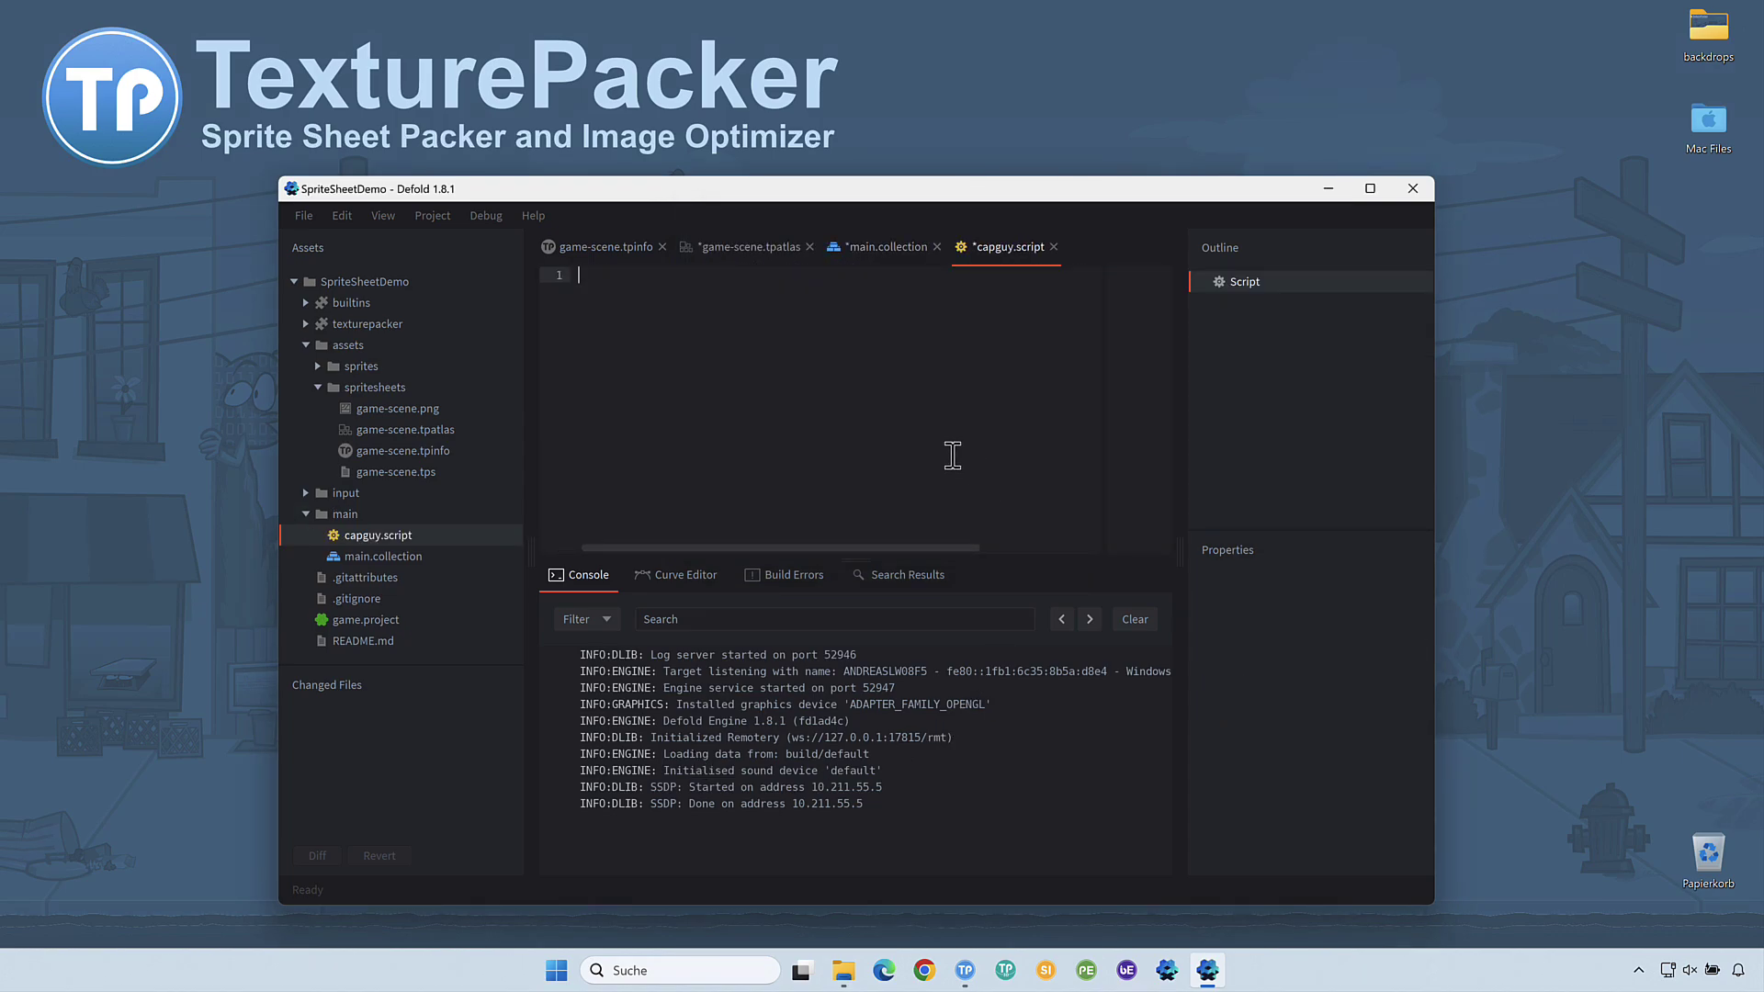
text(local MOVE_SPEED = 150 local OFF_SCREEN = 1000 local LEFT_SIDE = -50  function fixed_update(self, dt)     local pos = go.get_position()     pos.x = pos.x + MOVE_SPEED * dt     if pos.x > OFF_SCREEN then         pos.x = LEFT_SIDE;     end     go.set_position(pos) end)
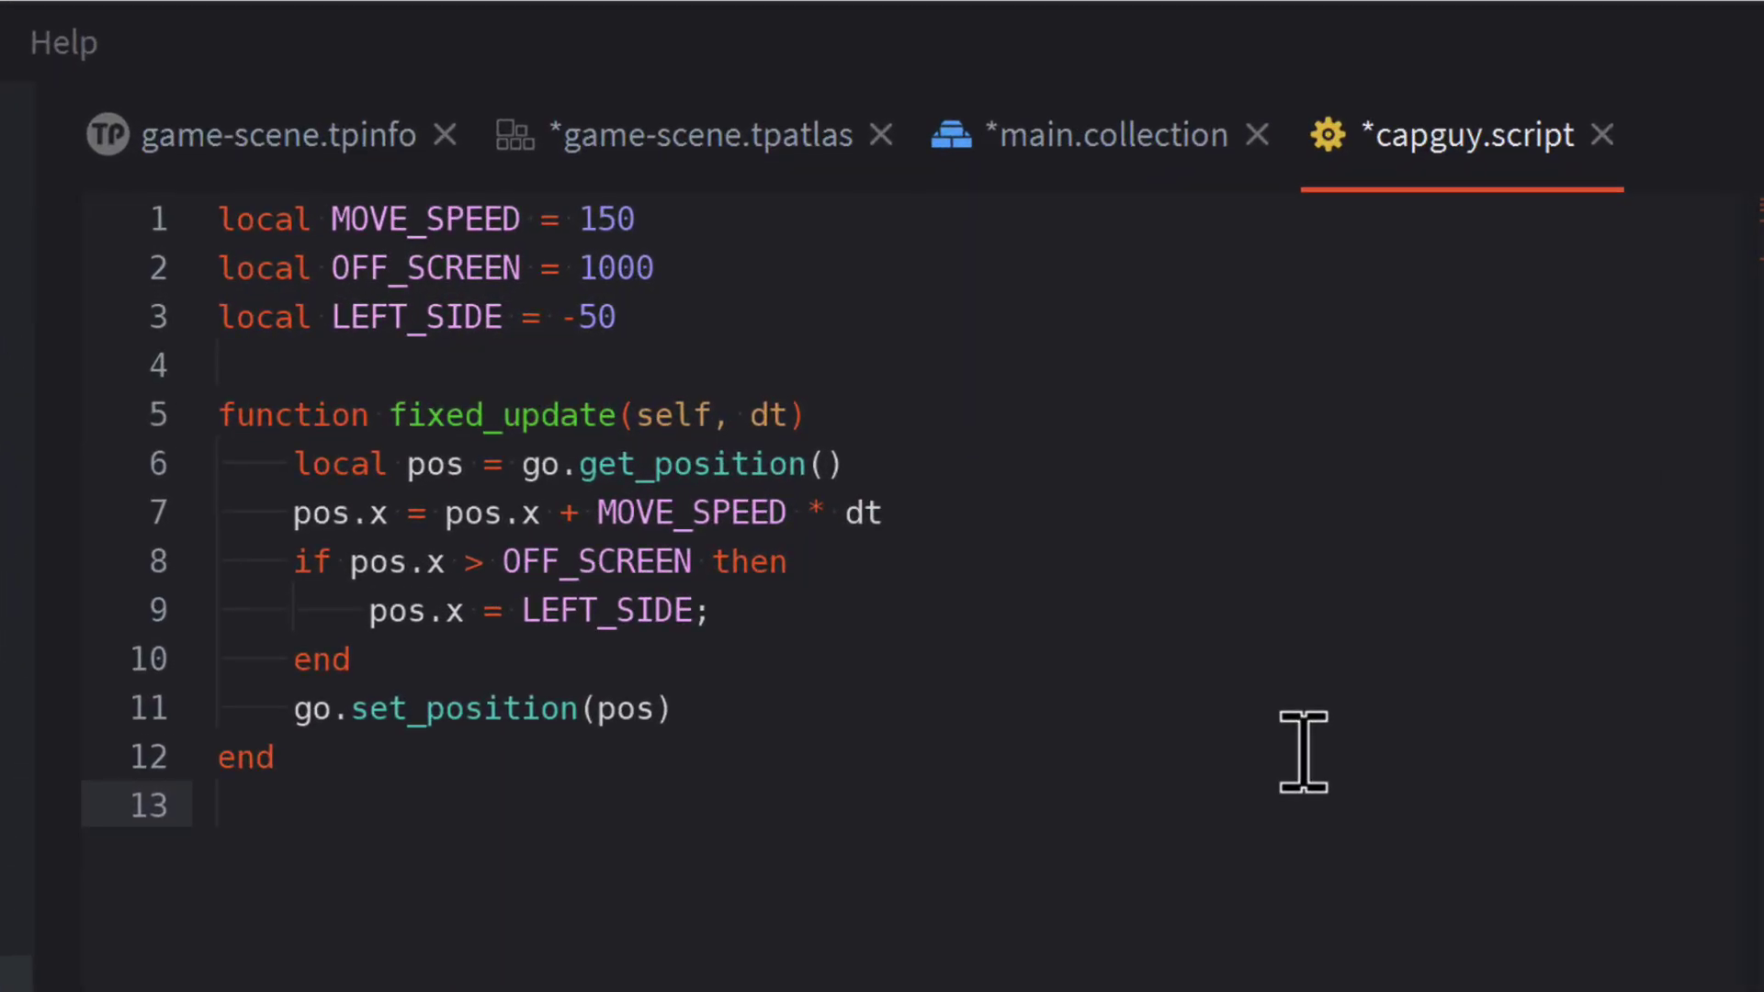
key(ctrl+s)
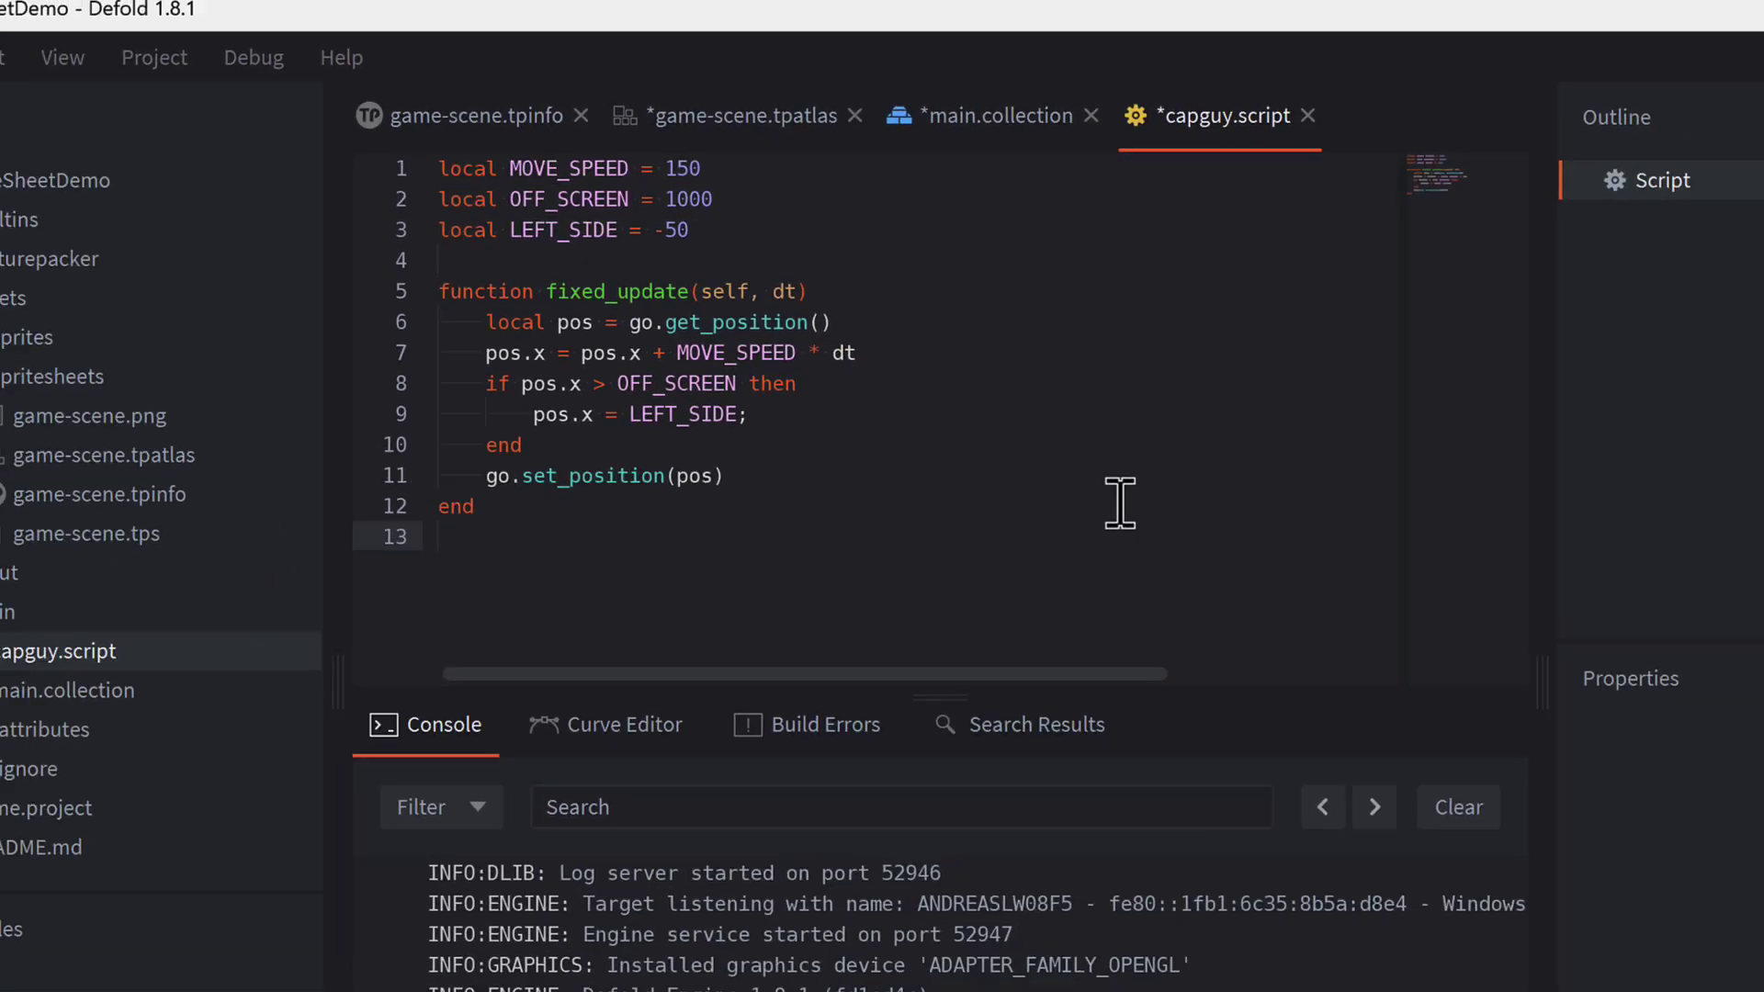
Save, then in main.collection add /main/capguy.script as a component file on the capguy game object
key(ctrl+s)
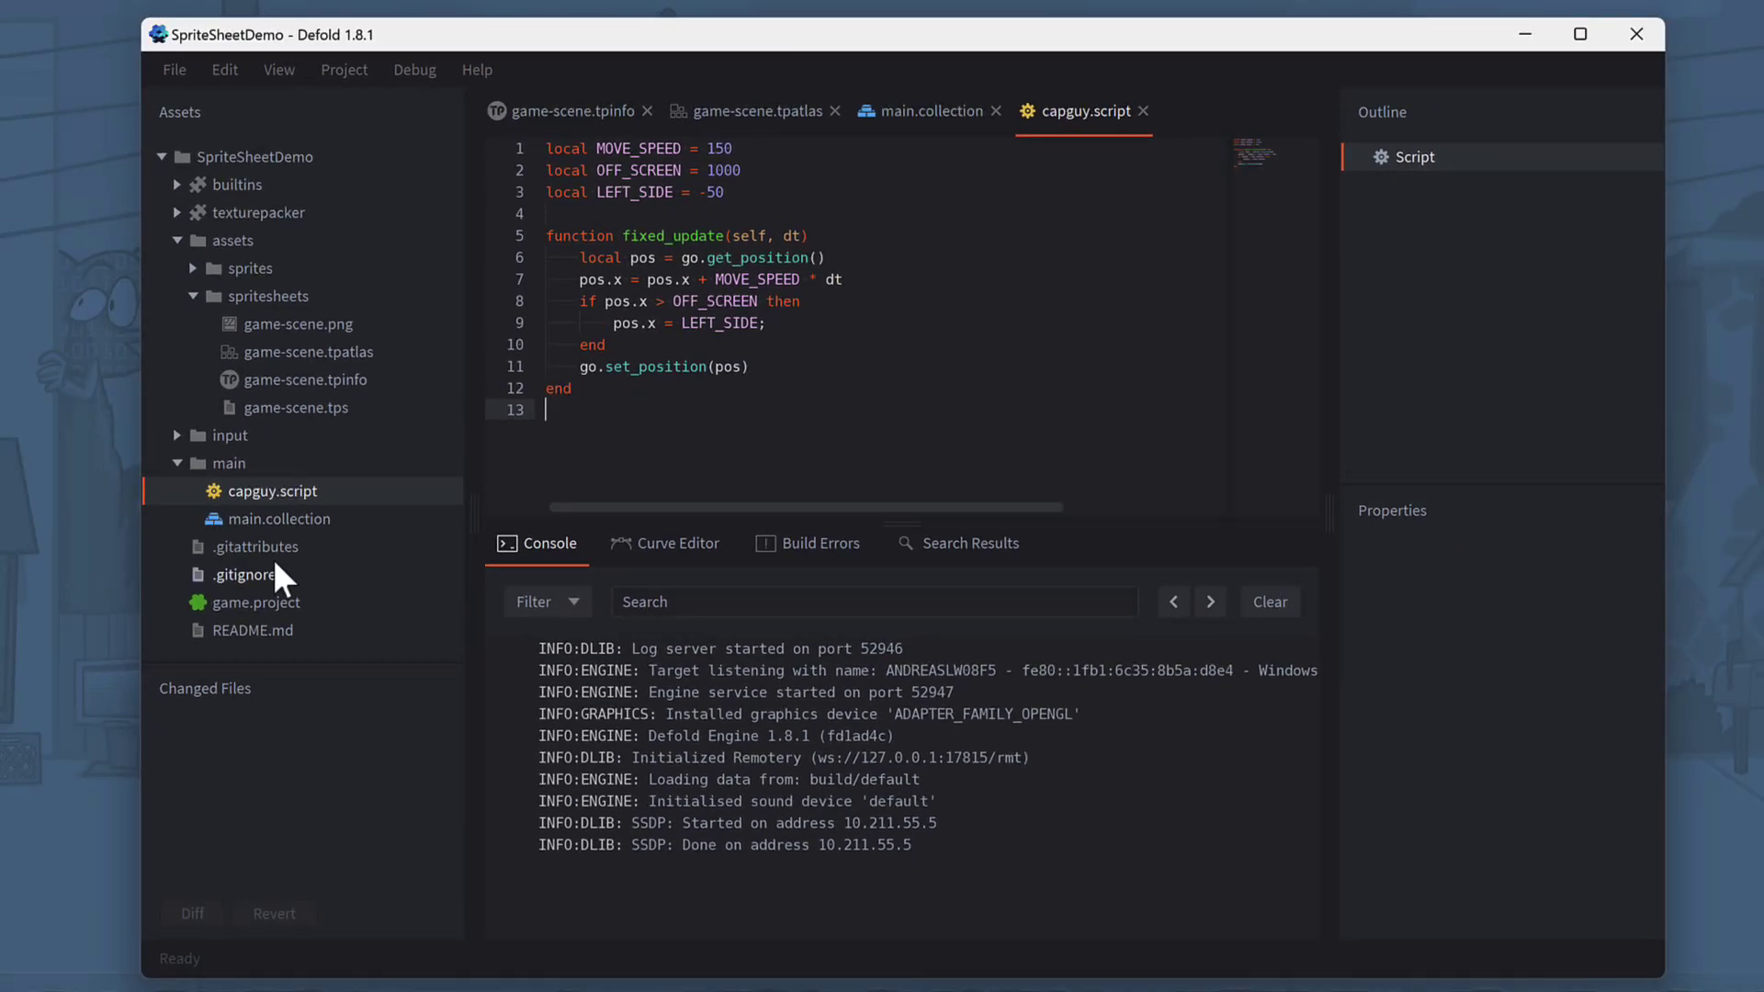
double_click(289, 526)
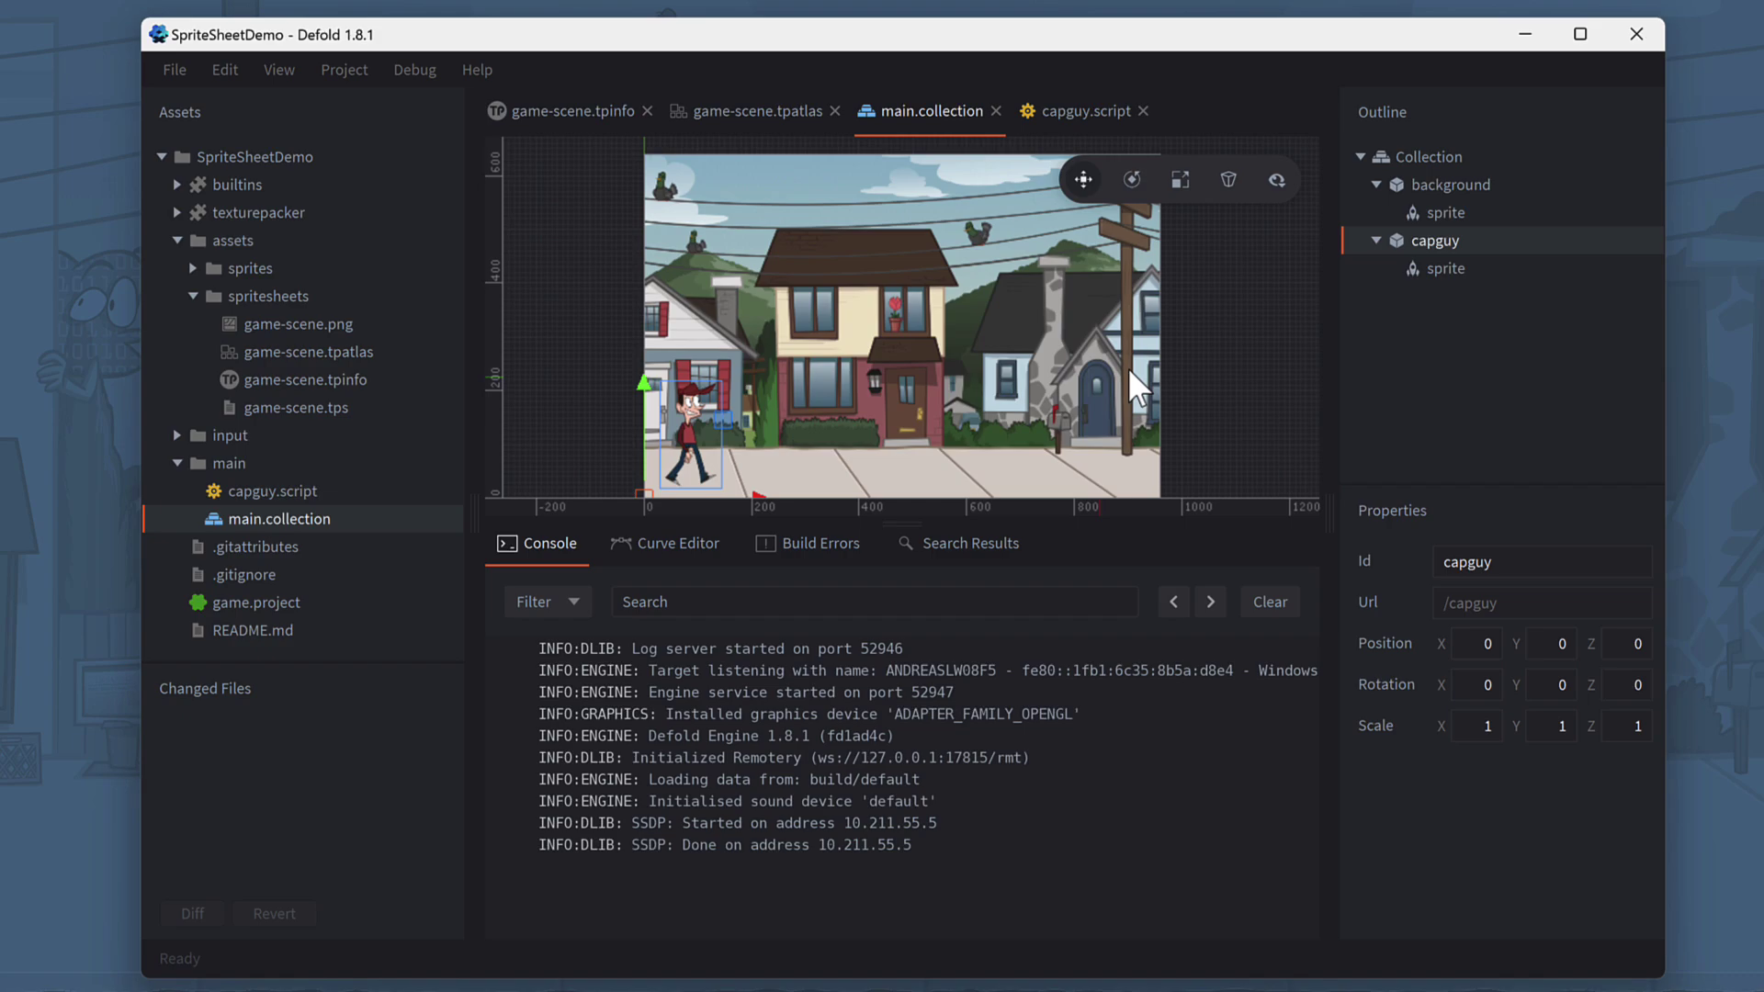
right_click(1438, 254)
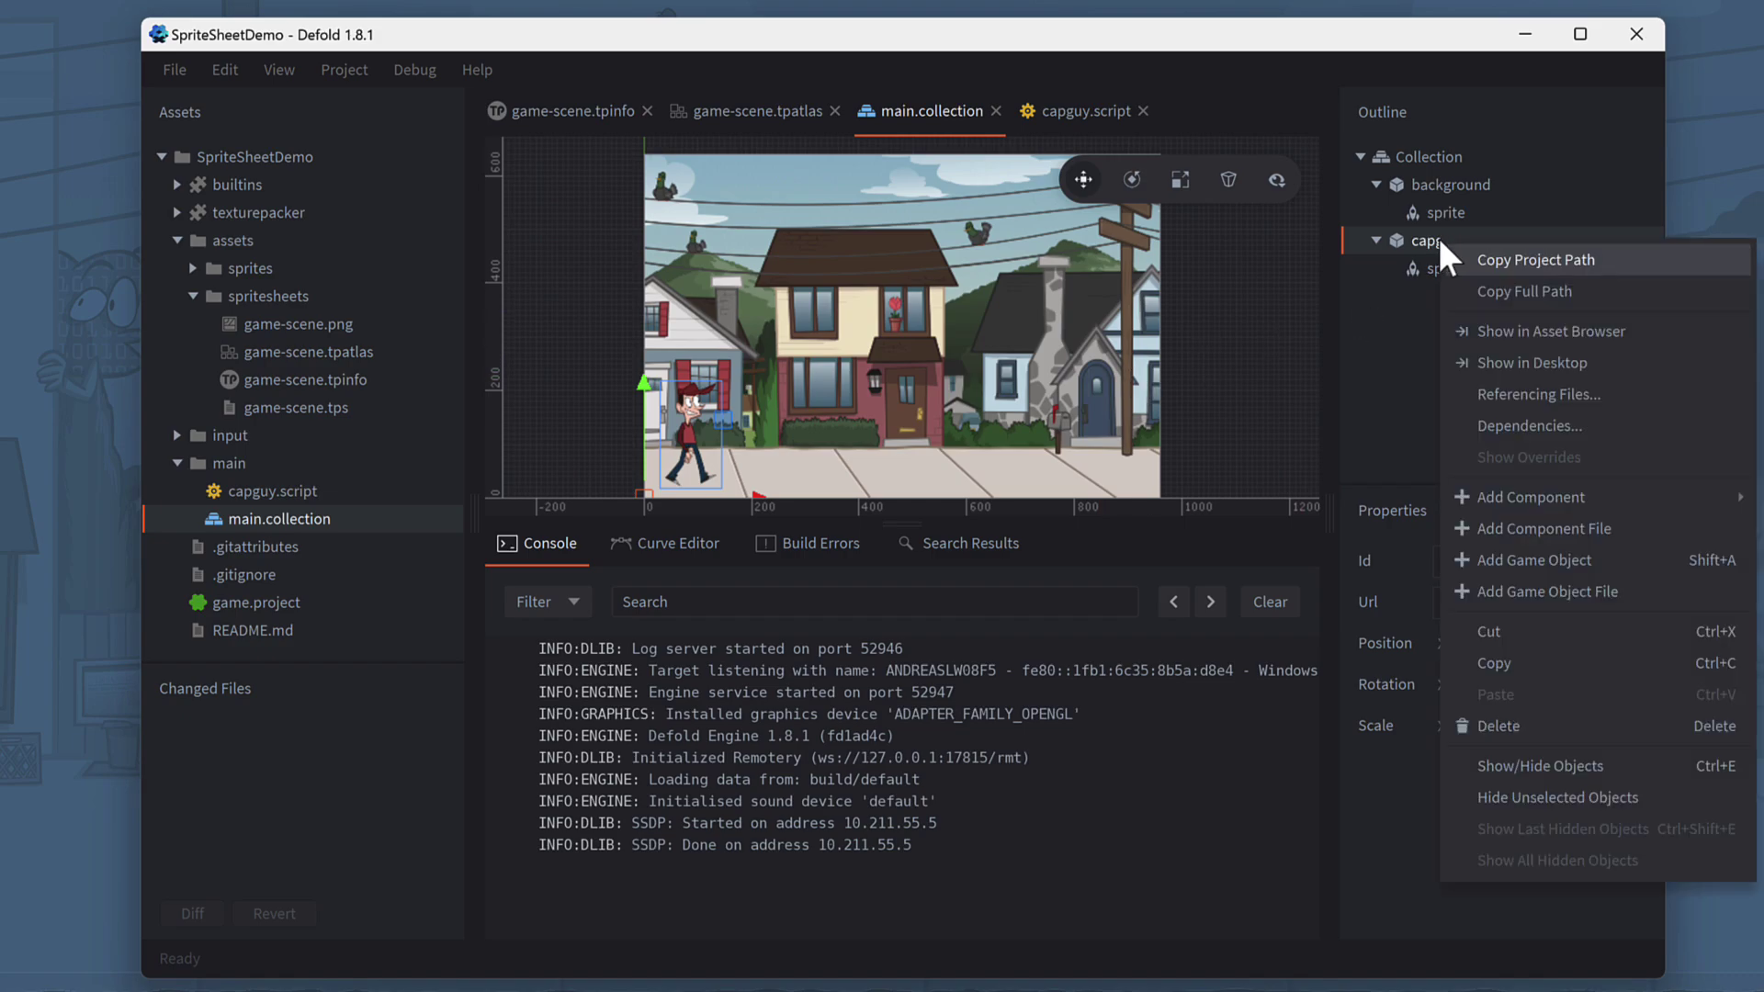
click(1558, 527)
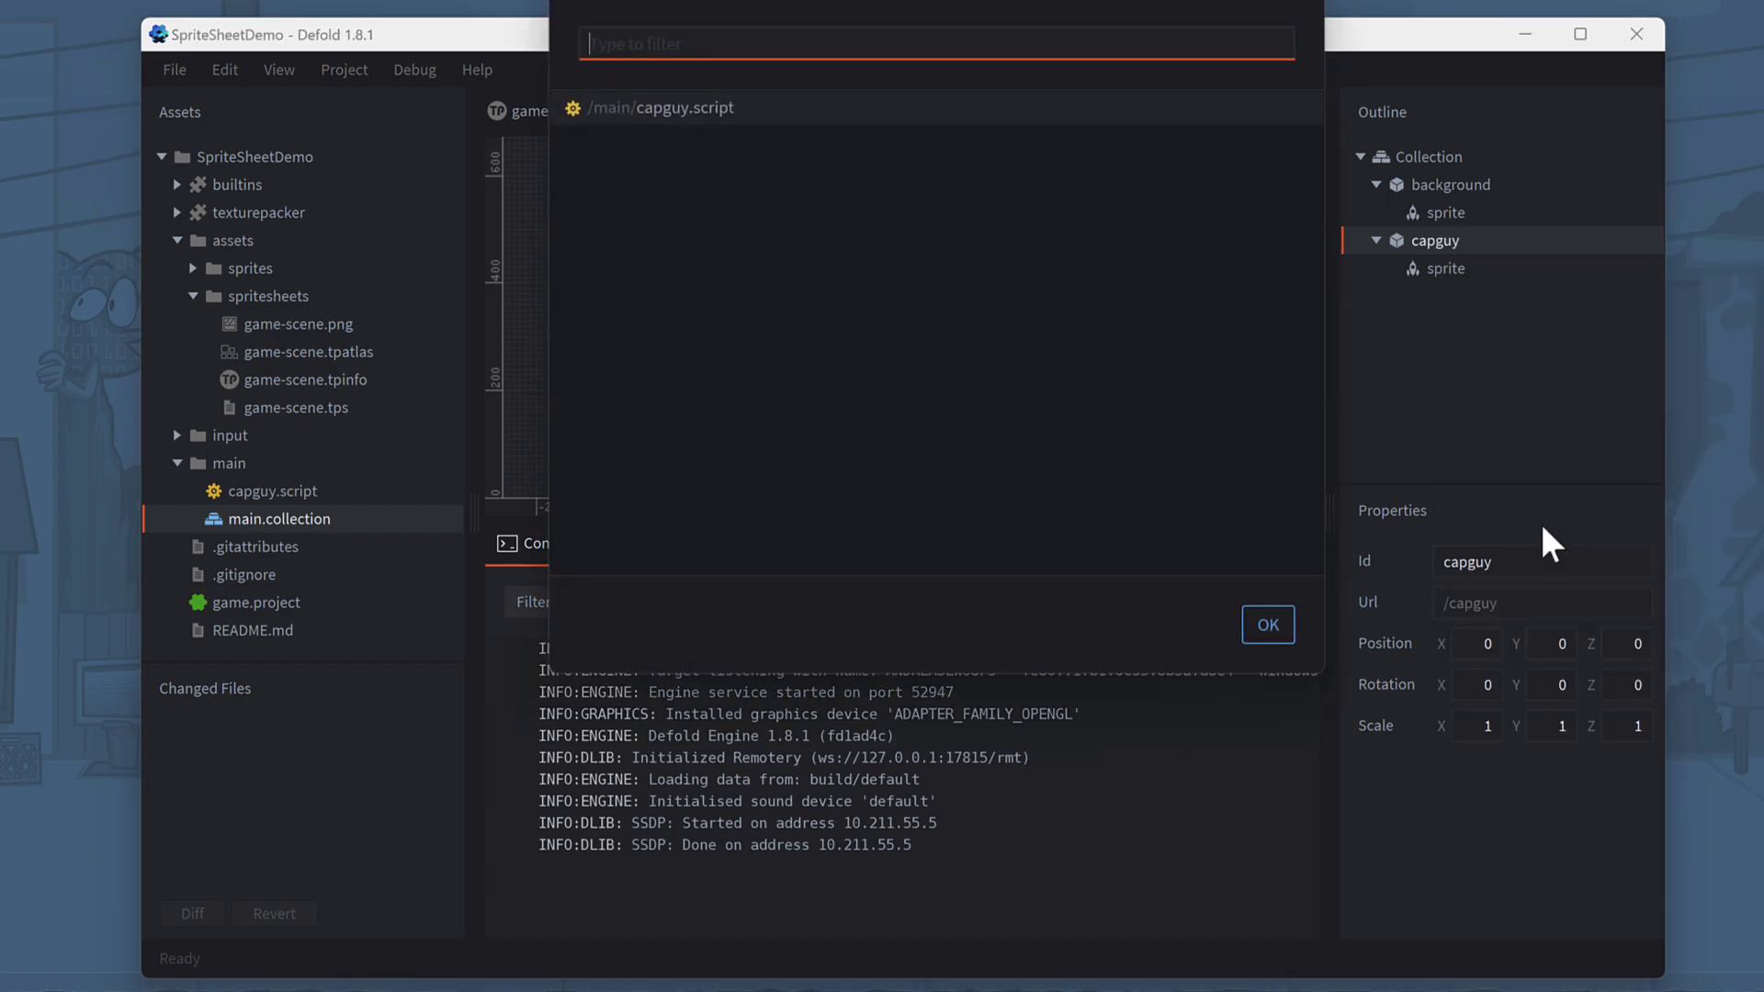
click(1272, 618)
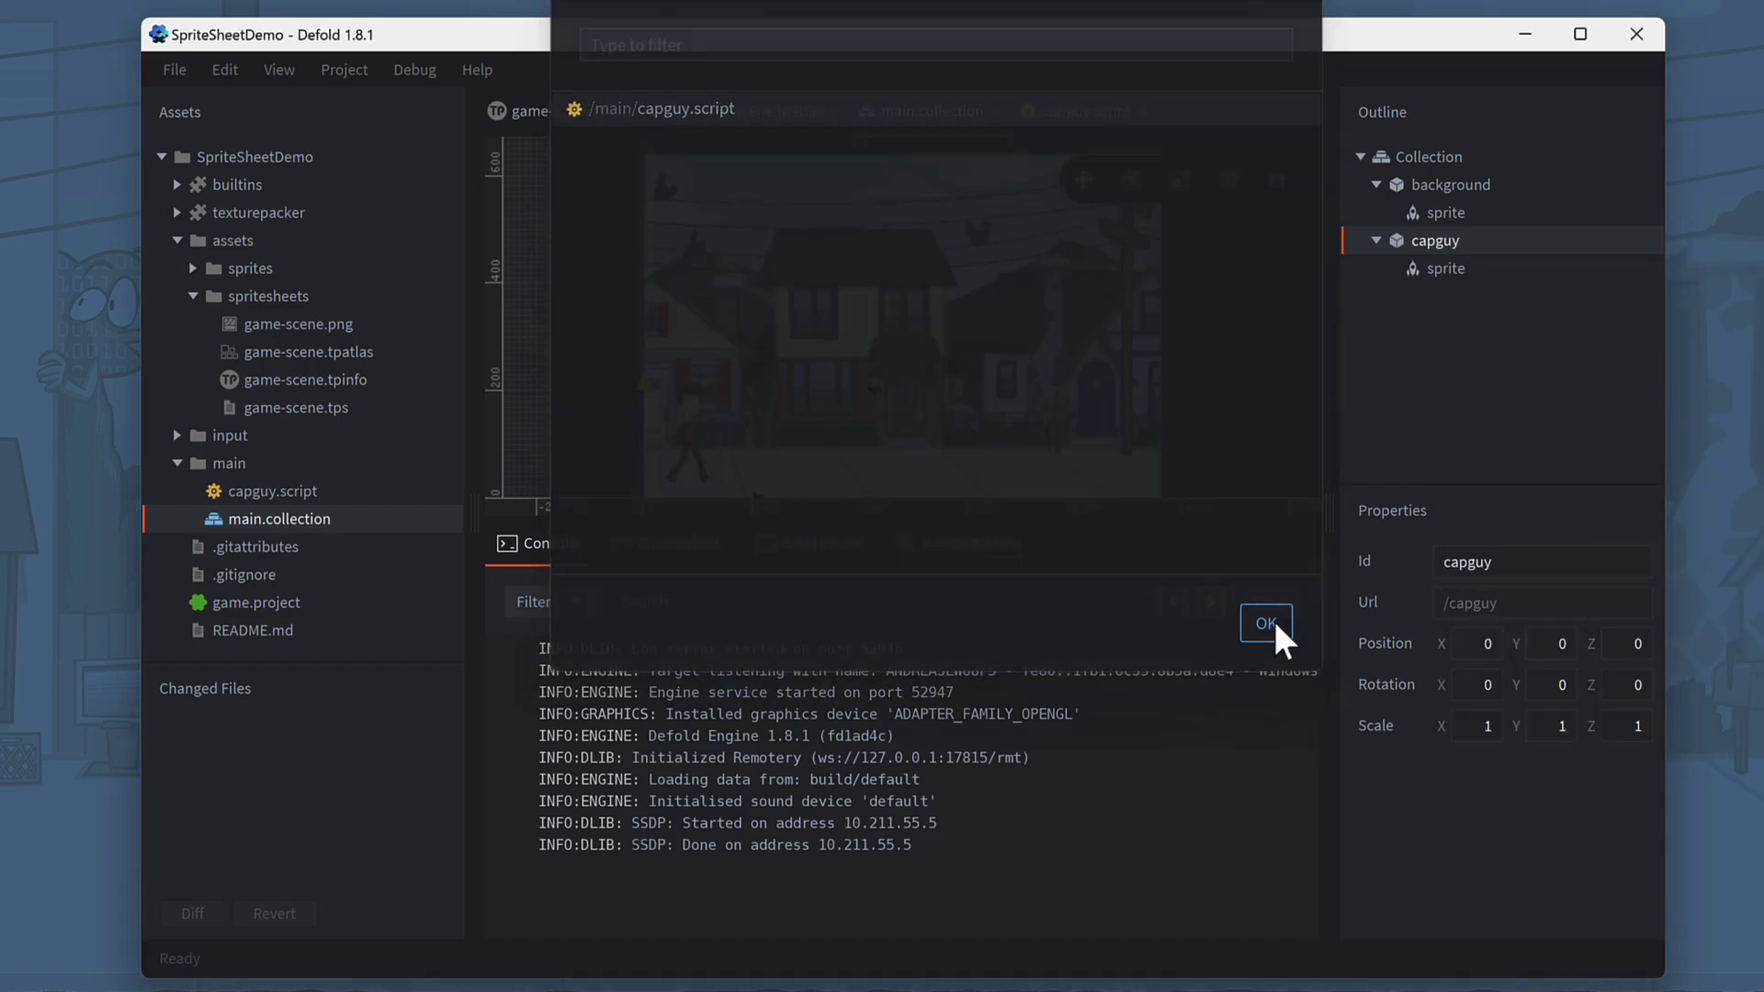
Build and launch the game from the Project menu to watch CapGuy walk
click(350, 69)
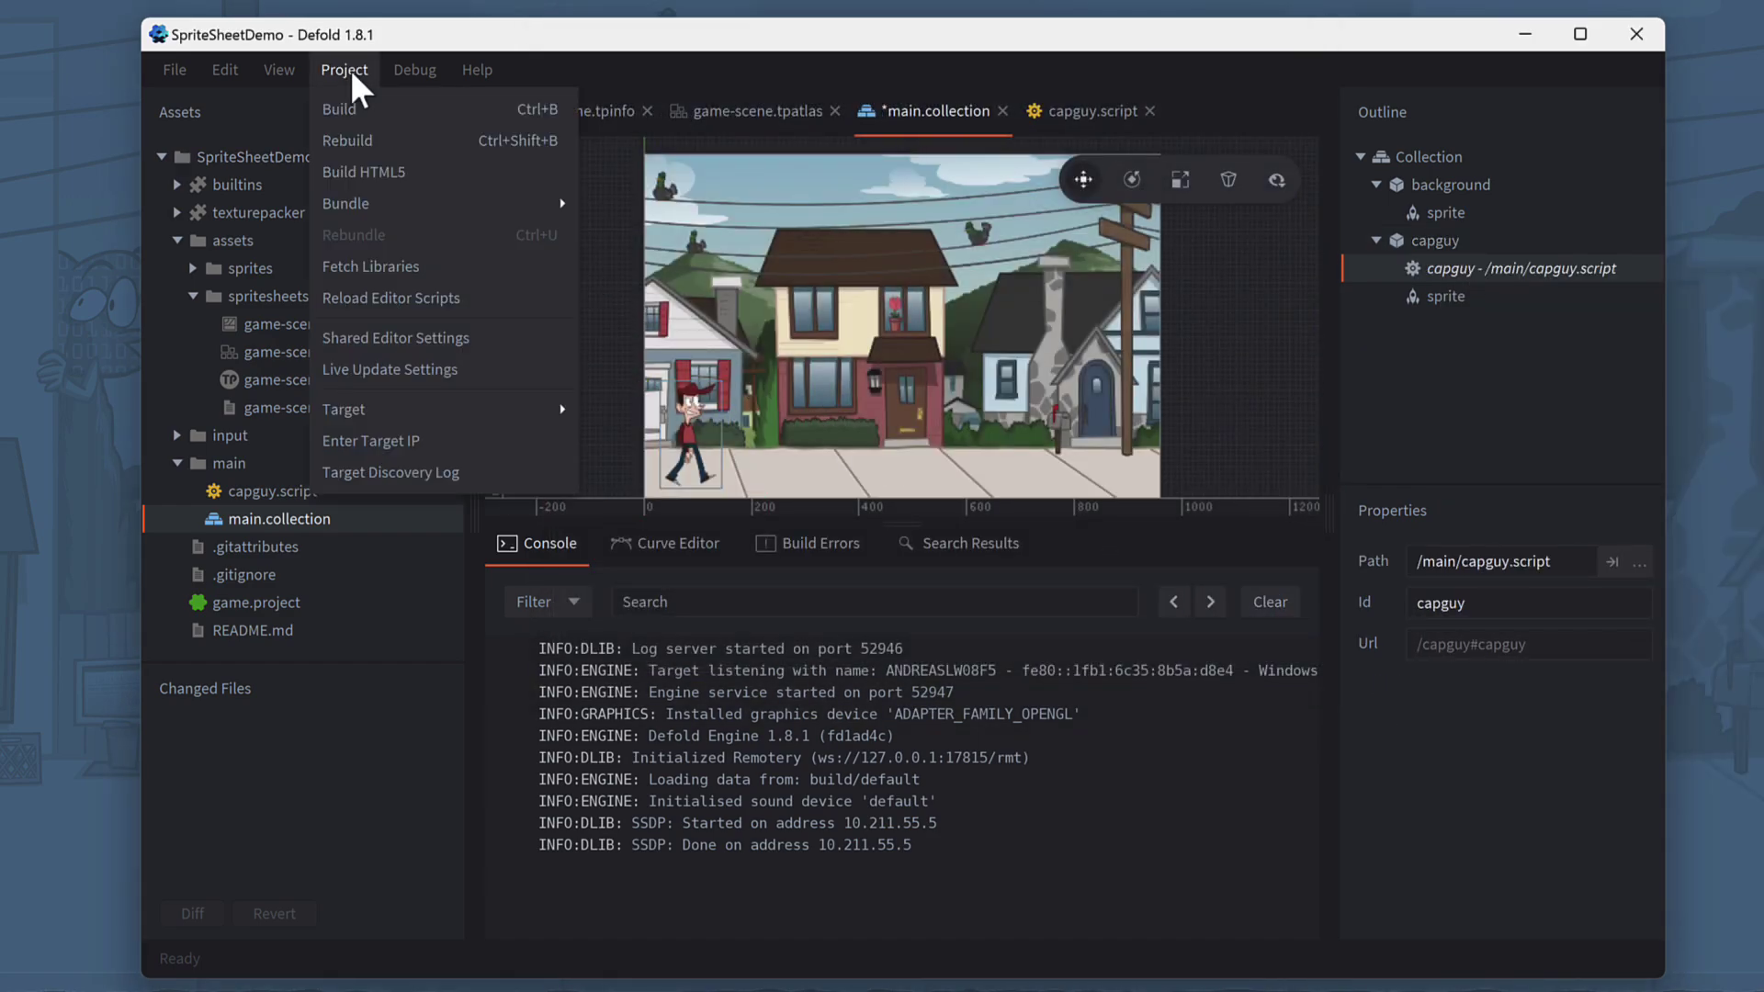
click(358, 106)
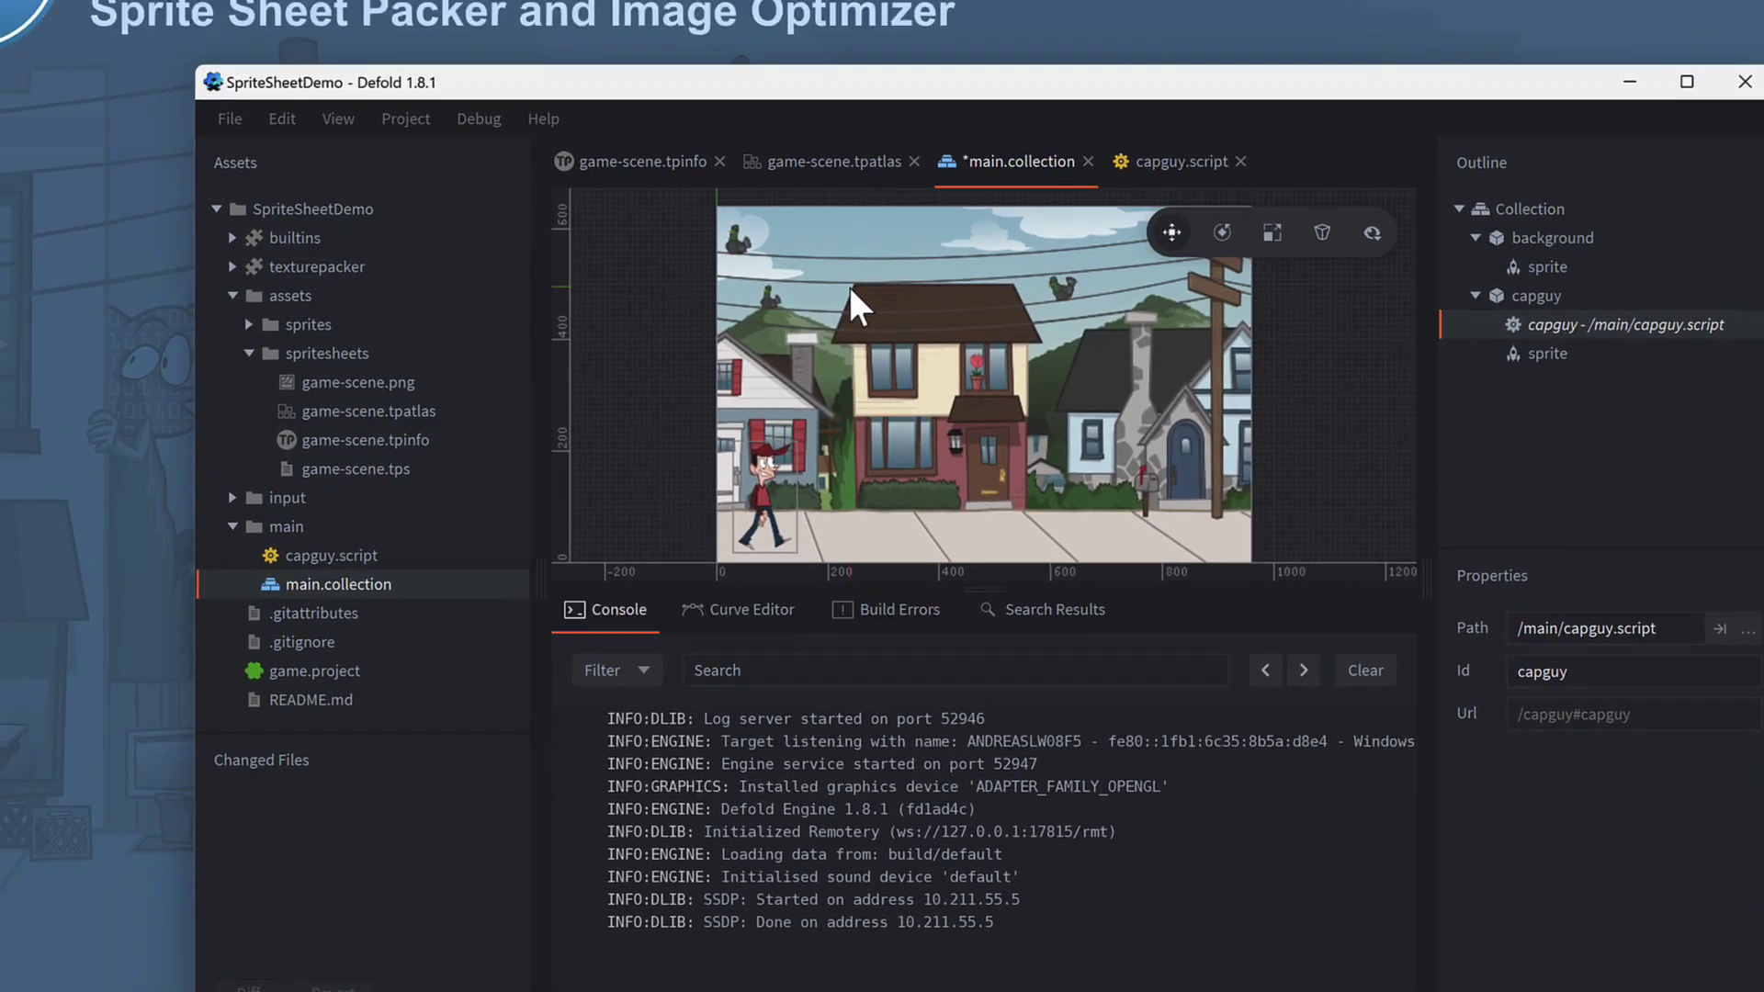